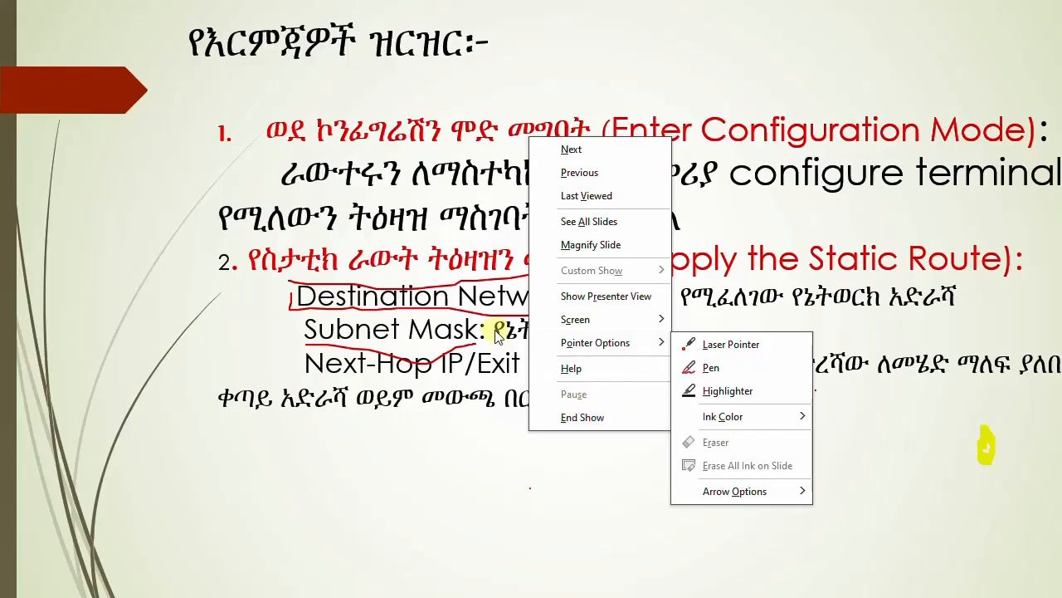
Advance the slide show to the two-router static routing example, end the show and keep the ink annotations.
left_click(495, 332)
left_click(513, 308)
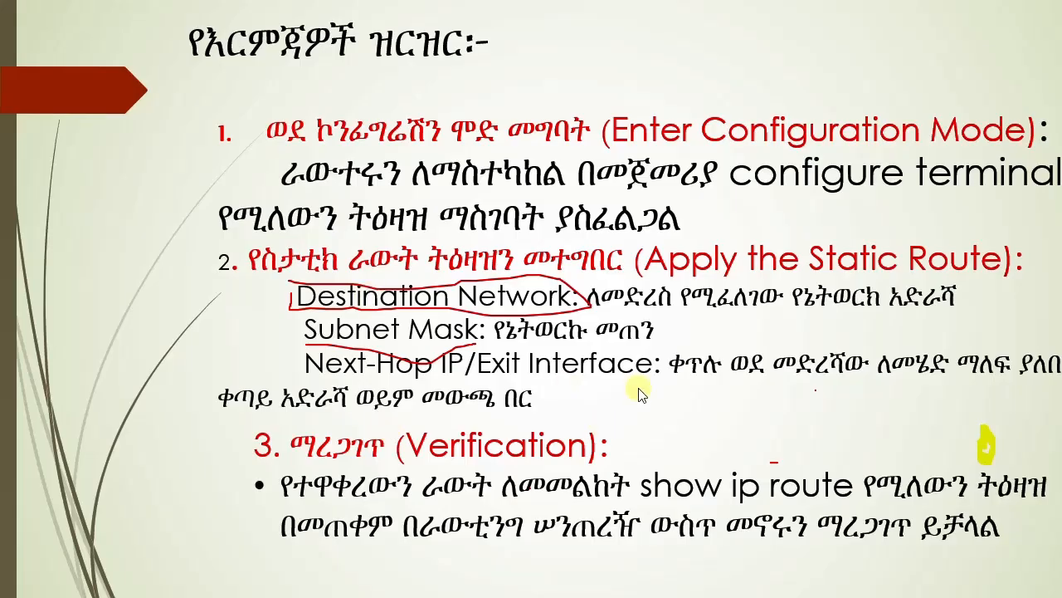
key("Right")
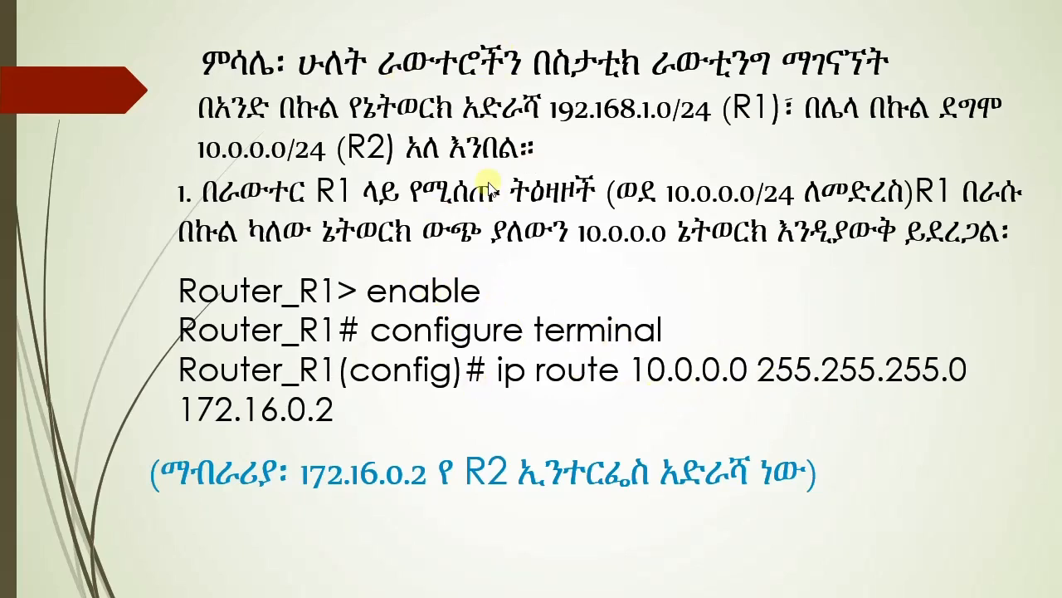
key("Escape")
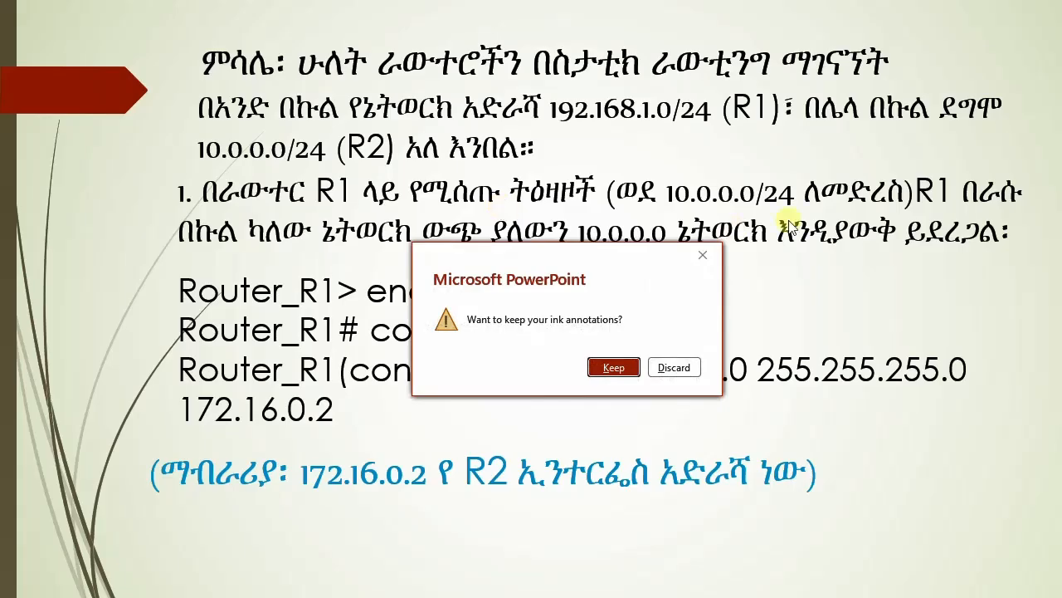
left_click(612, 368)
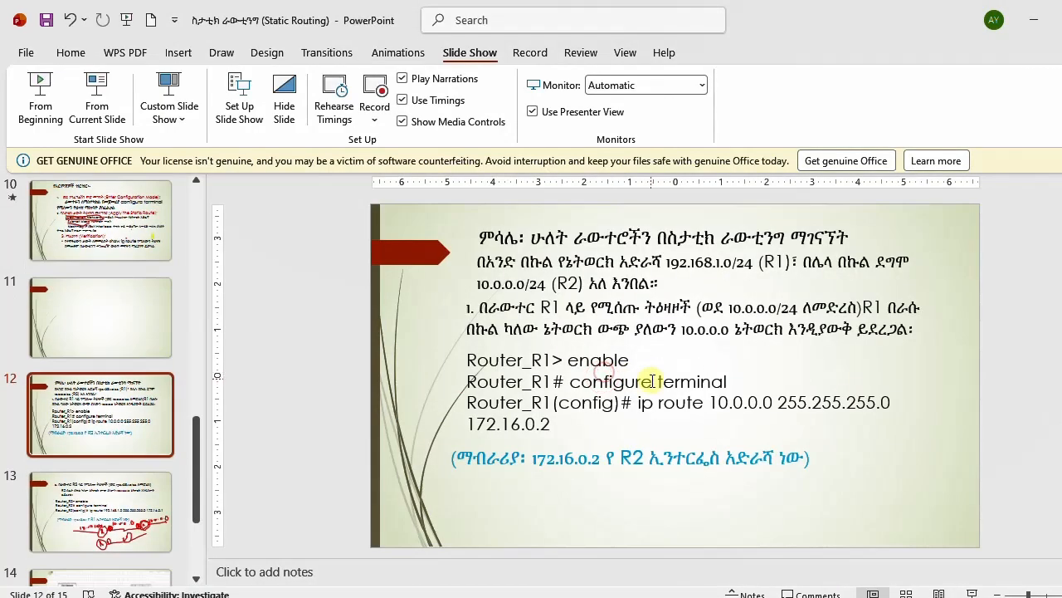
Switch to Cisco Packet Tracer and place two 2960 switches far apart on the logical workspace.
left_click(314, 596)
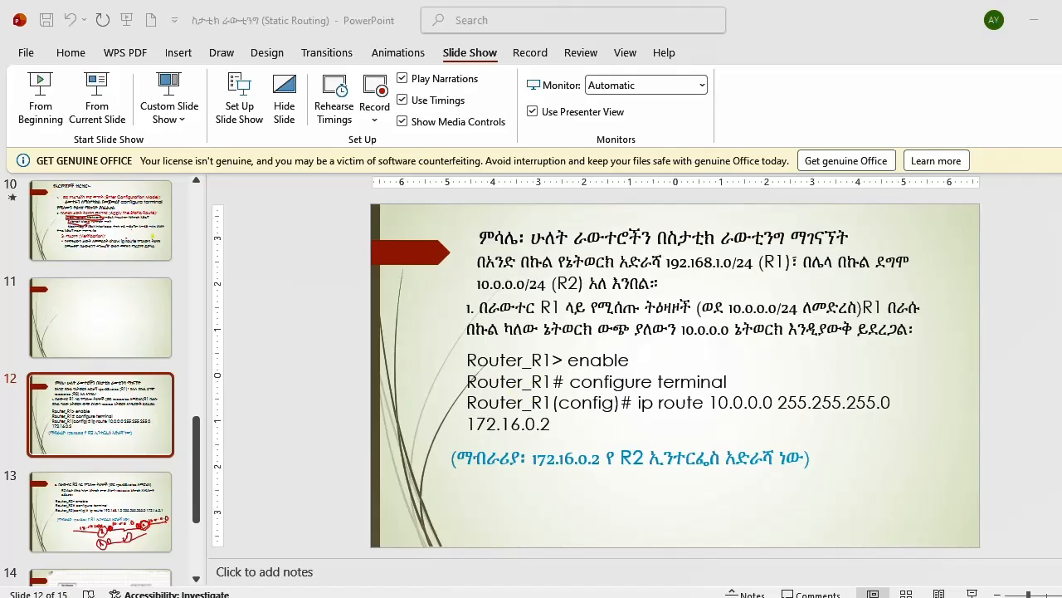
left_click(967, 597)
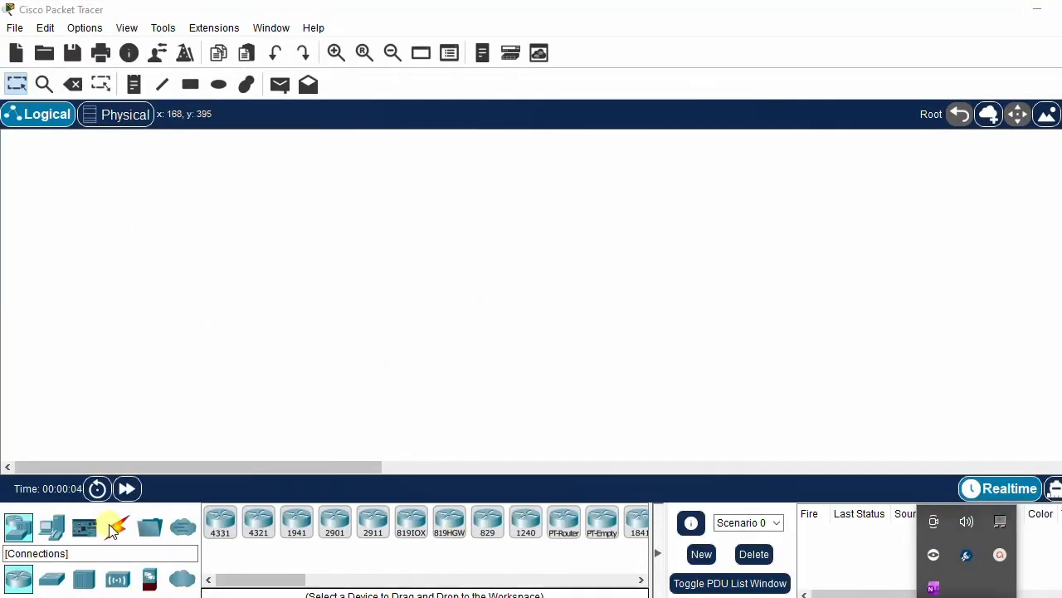
left_click(52, 579)
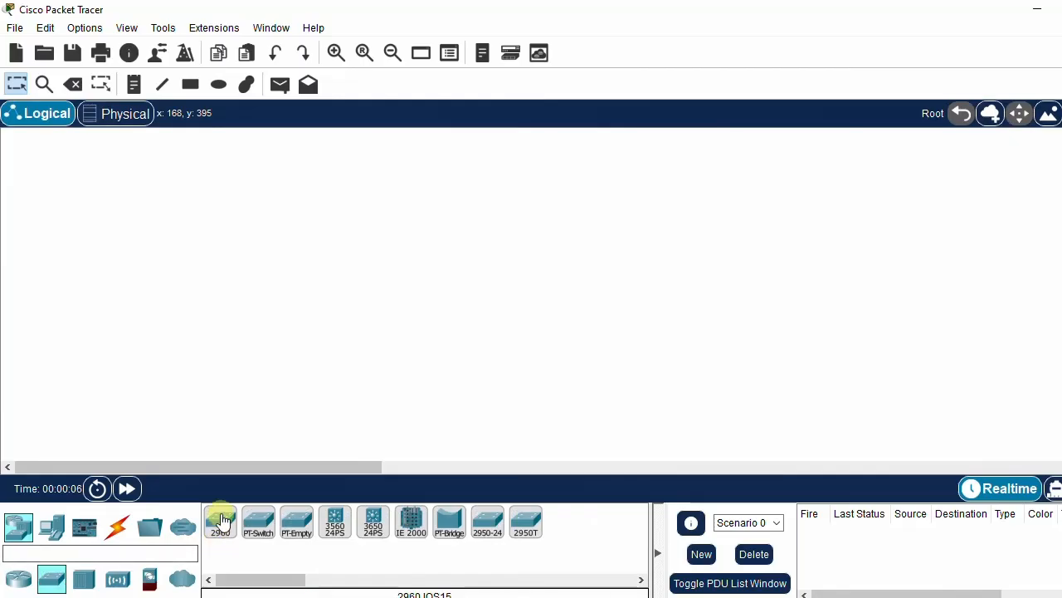
left_click_drag(220, 521, 313, 253)
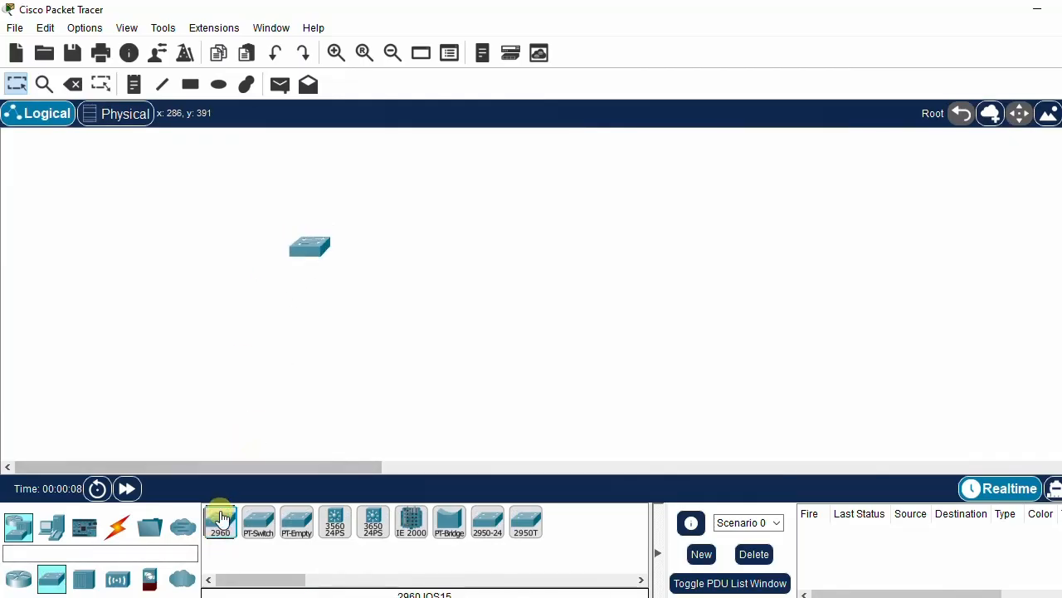
left_click_drag(220, 511, 713, 267)
left_click_drag(311, 259, 302, 264)
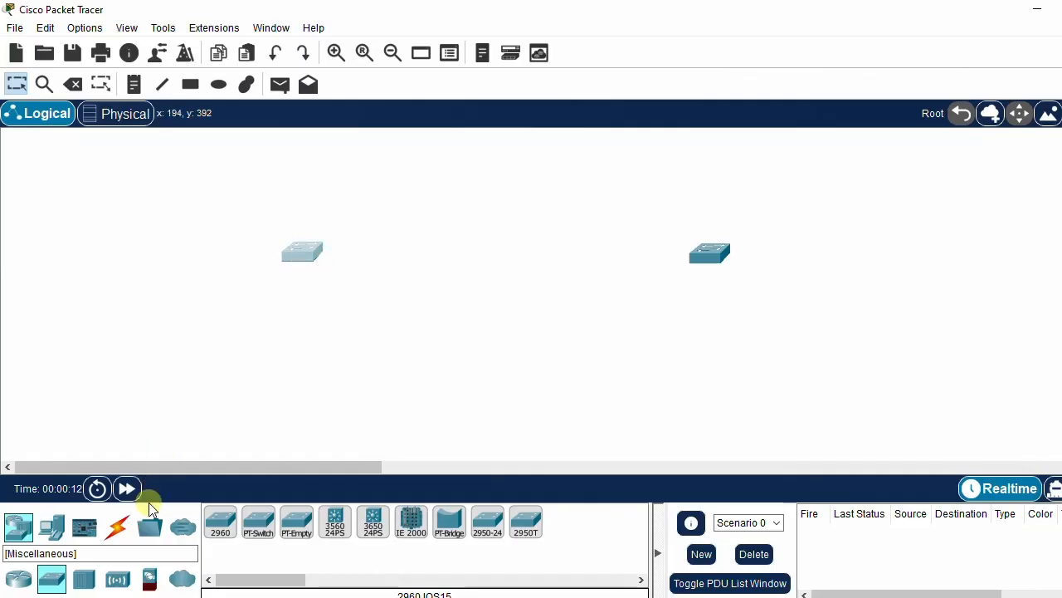
Place two 1941 routers between the switches and space the four devices out in a row.
left_click(18, 577)
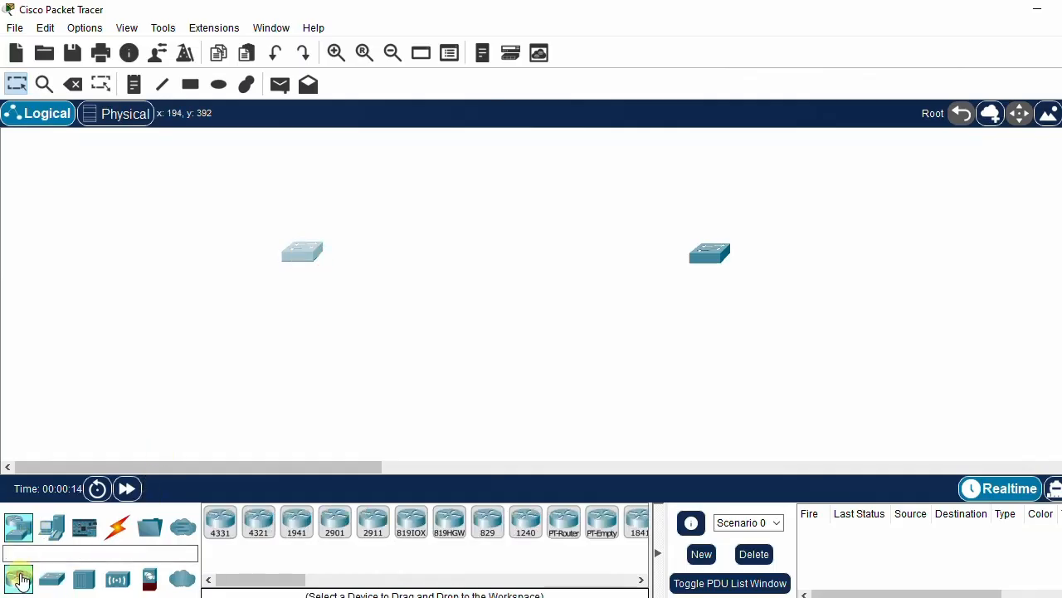
left_click(297, 523)
left_click_drag(296, 524, 446, 259)
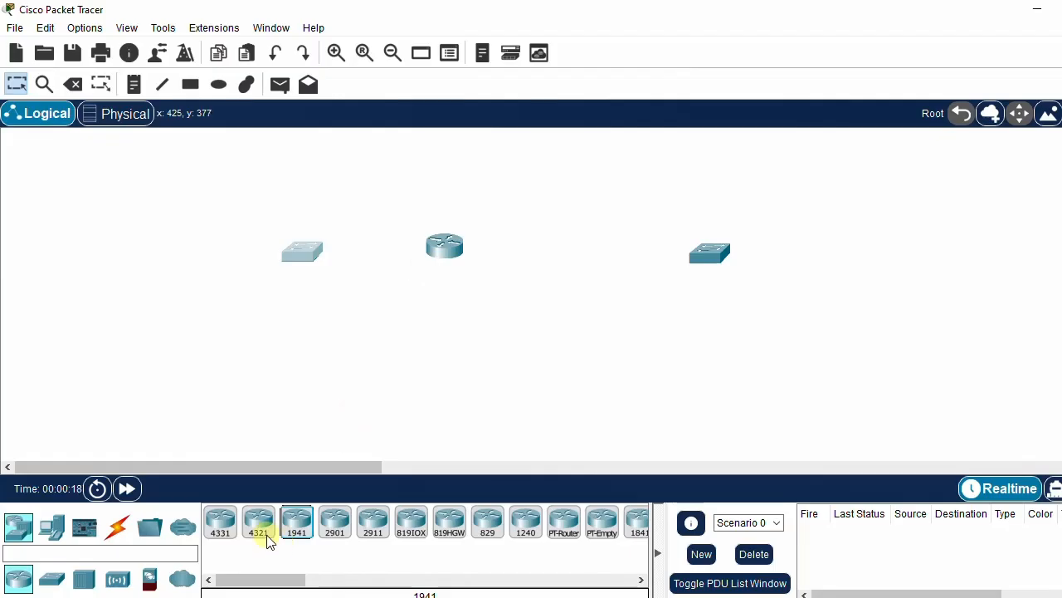
left_click_drag(300, 529, 604, 251)
left_click_drag(722, 247, 809, 240)
left_click_drag(594, 250, 631, 254)
left_click_drag(467, 249, 457, 246)
Link the two routers through their GigabitEthernet0/0 ports with a copper cross-over cable and move the right router slightly outward.
left_click(117, 527)
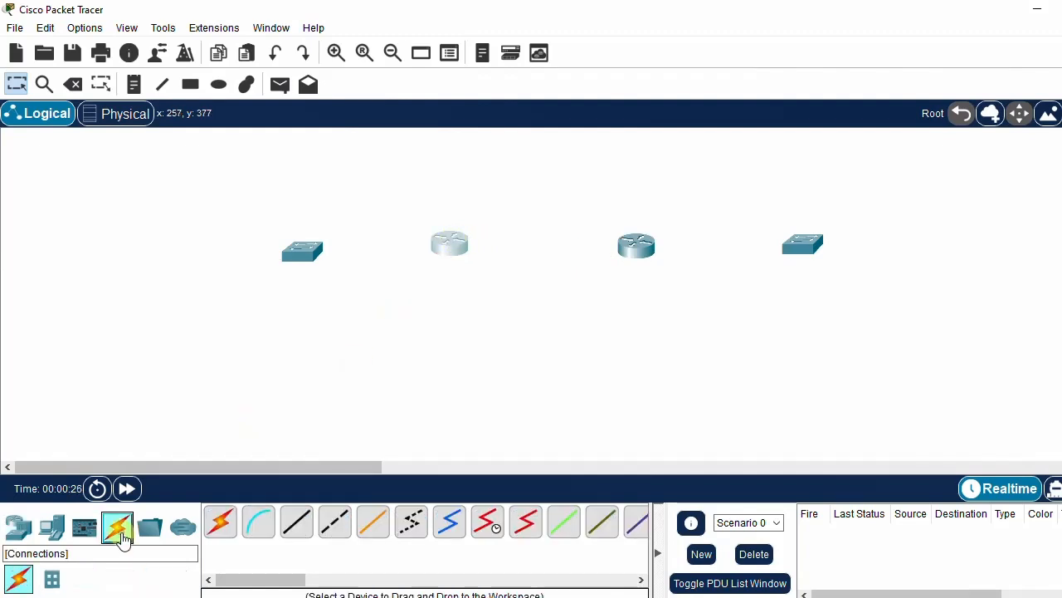
left_click(335, 521)
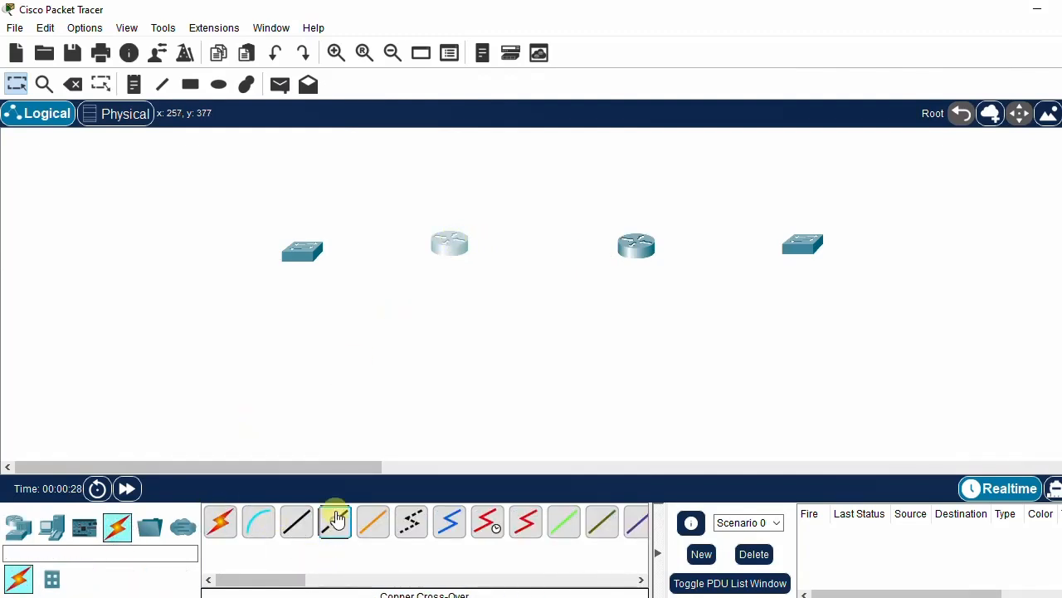
left_click(467, 250)
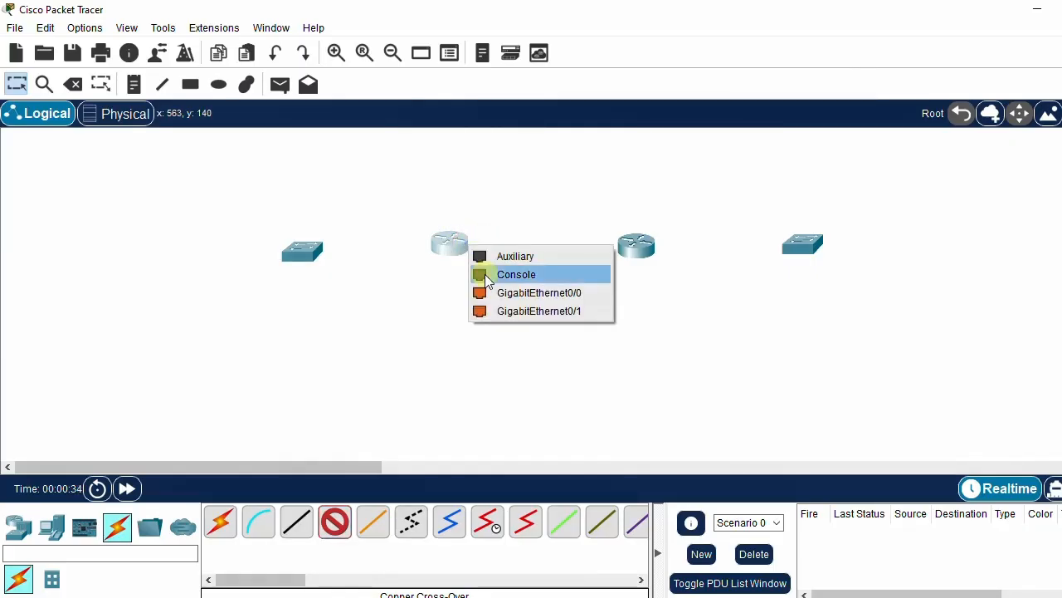
left_click(549, 293)
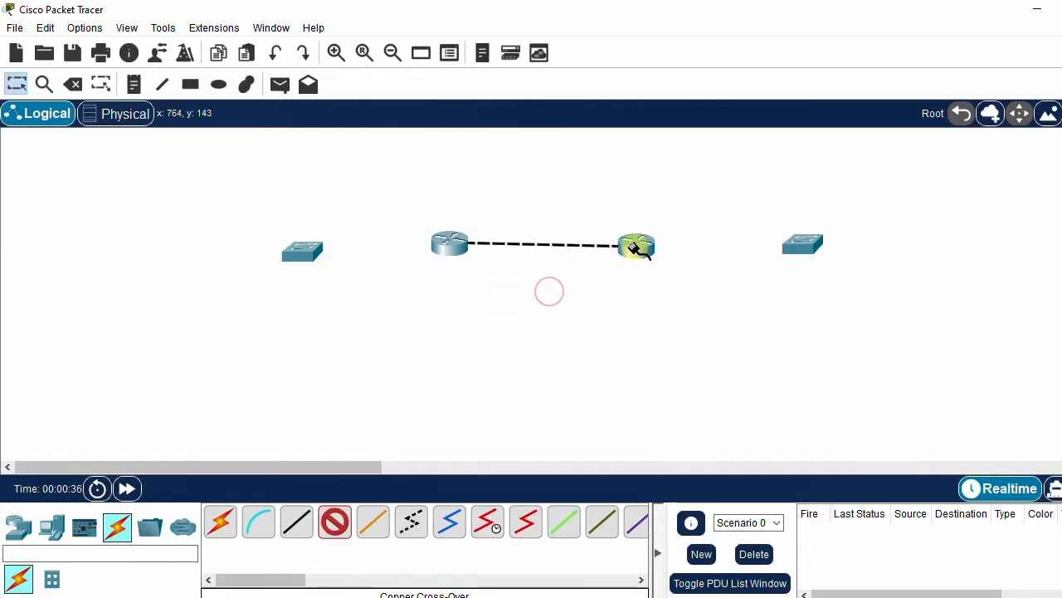
left_click(634, 247)
left_click(709, 295)
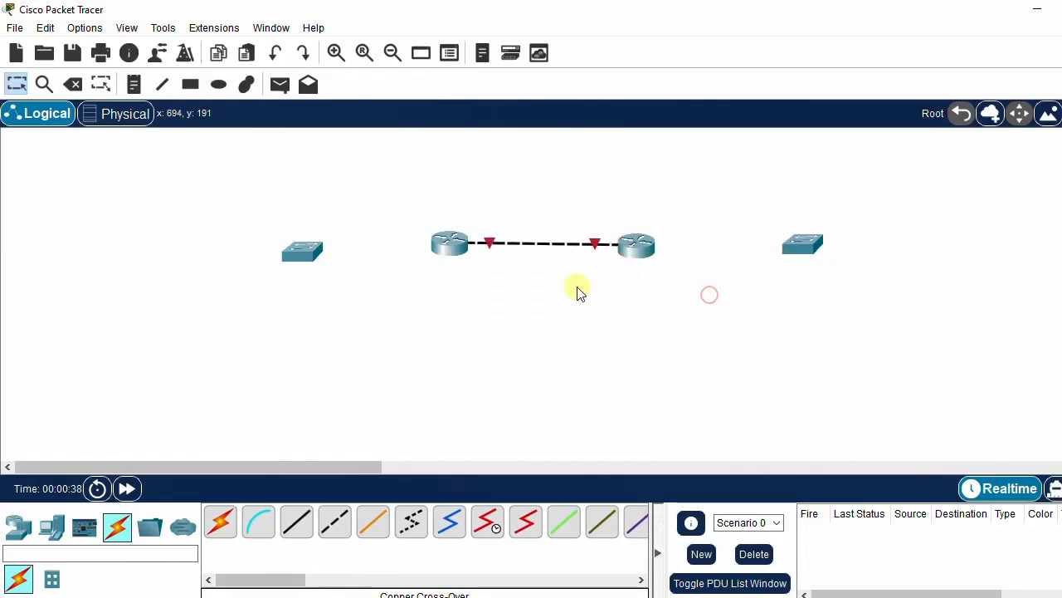
left_click_drag(642, 257, 670, 244)
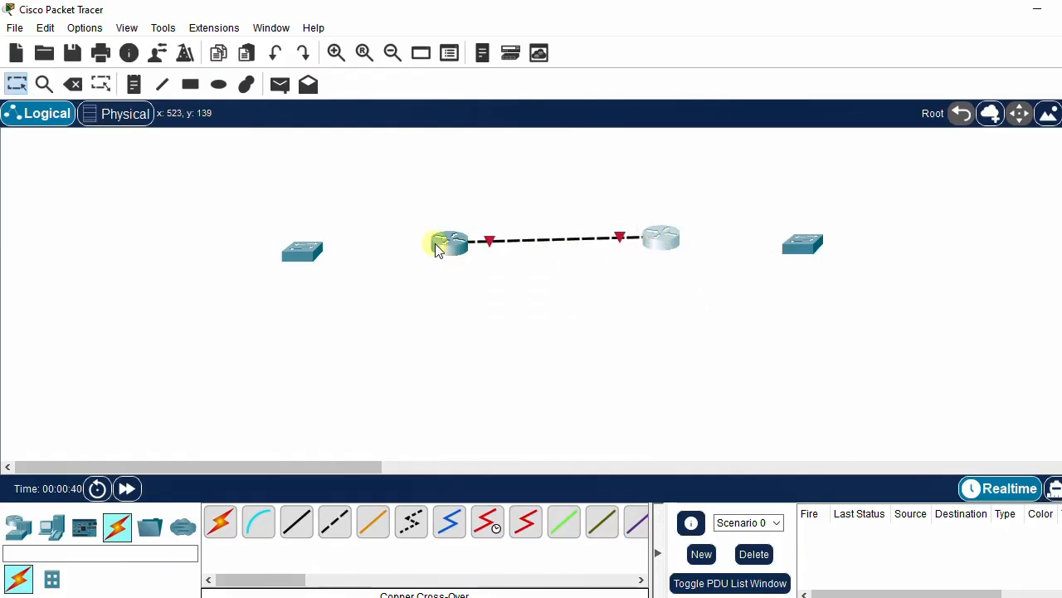
Connect the left switch to the left router's GigabitEthernet0/1 port with a copper straight-through cable.
left_click(219, 528)
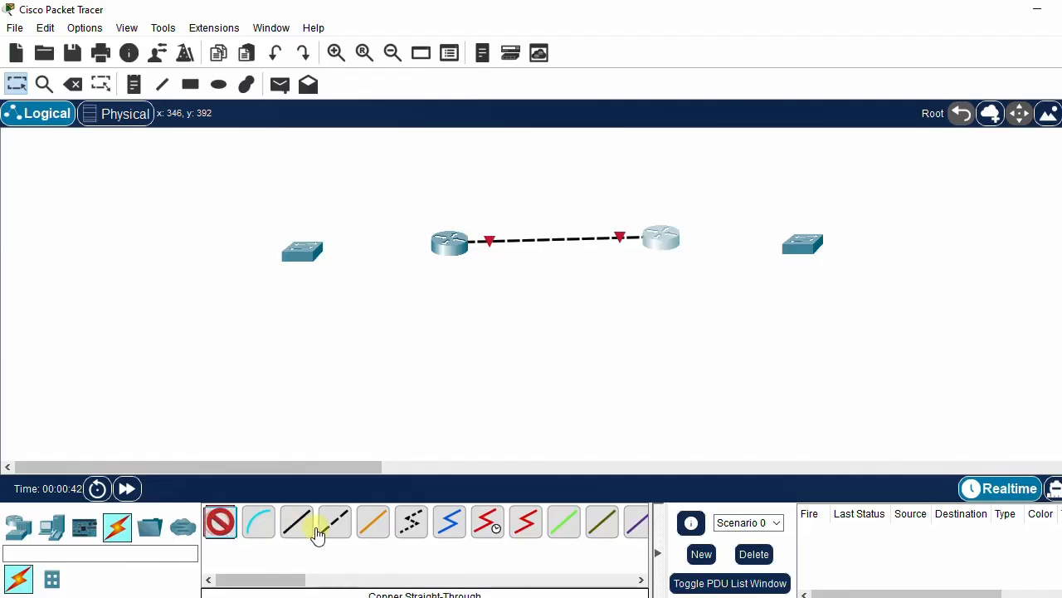
left_click(295, 519)
left_click(317, 251)
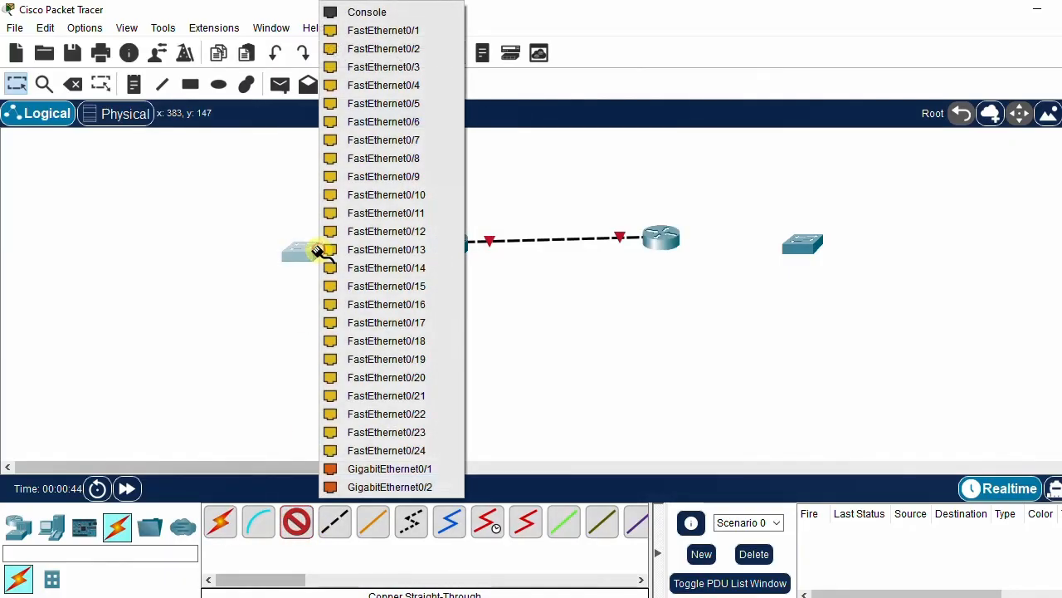
left_click(321, 250)
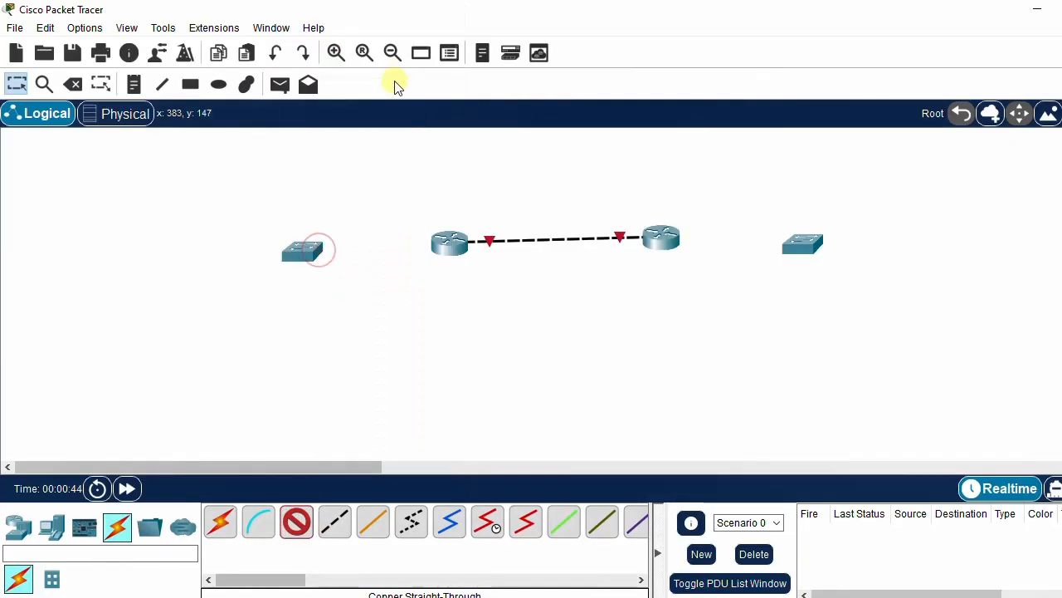
left_click(440, 252)
left_click(536, 292)
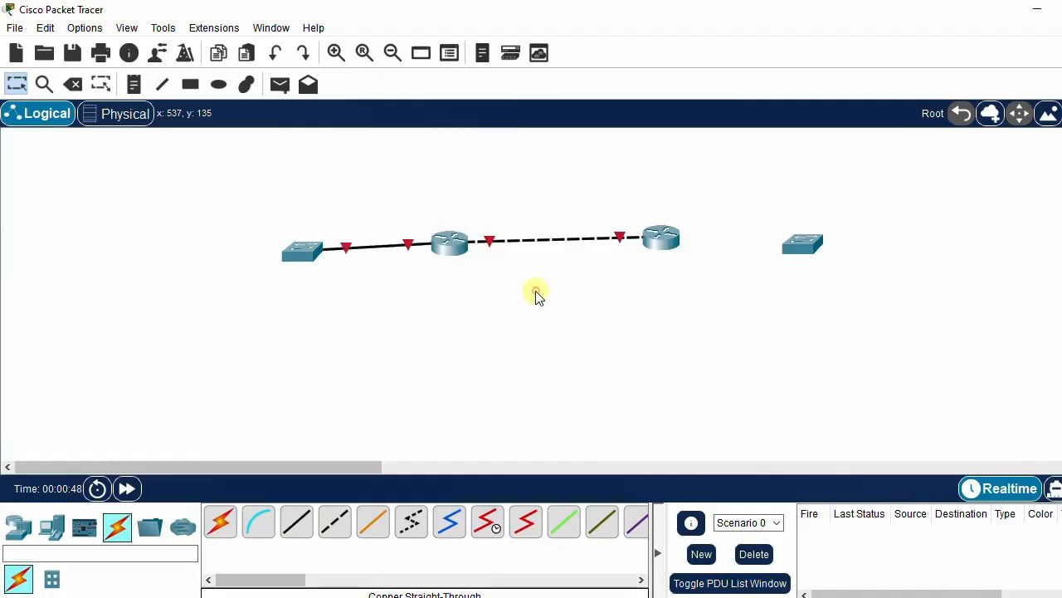
Connect the right router's GigabitEthernet0/1 to the right switch's FastEthernet0/2 with a copper straight-through cable and reposition that switch.
left_click(296, 524)
left_click(676, 240)
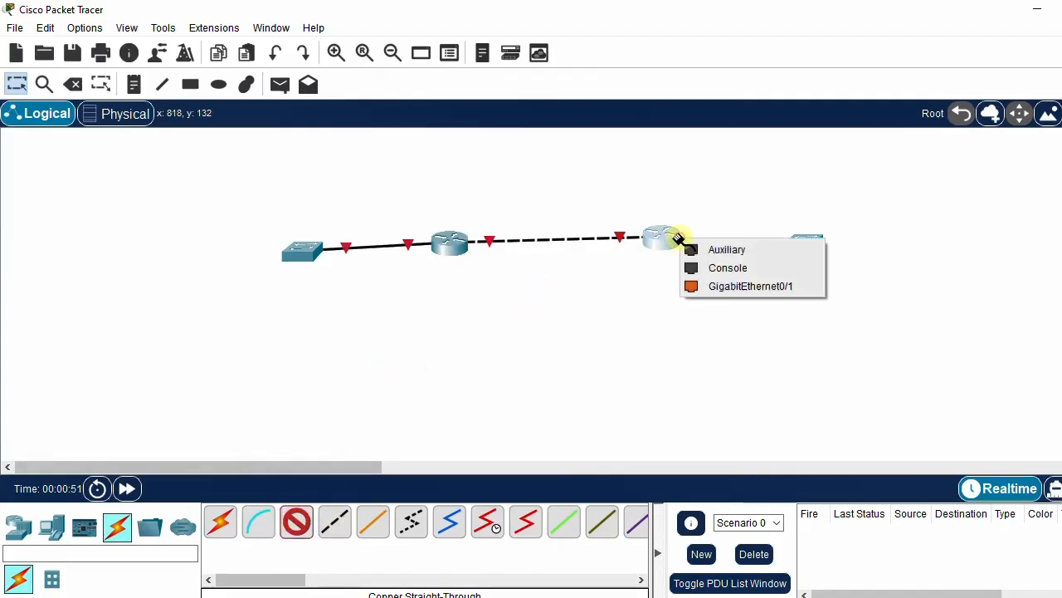
left_click(728, 286)
left_click(796, 247)
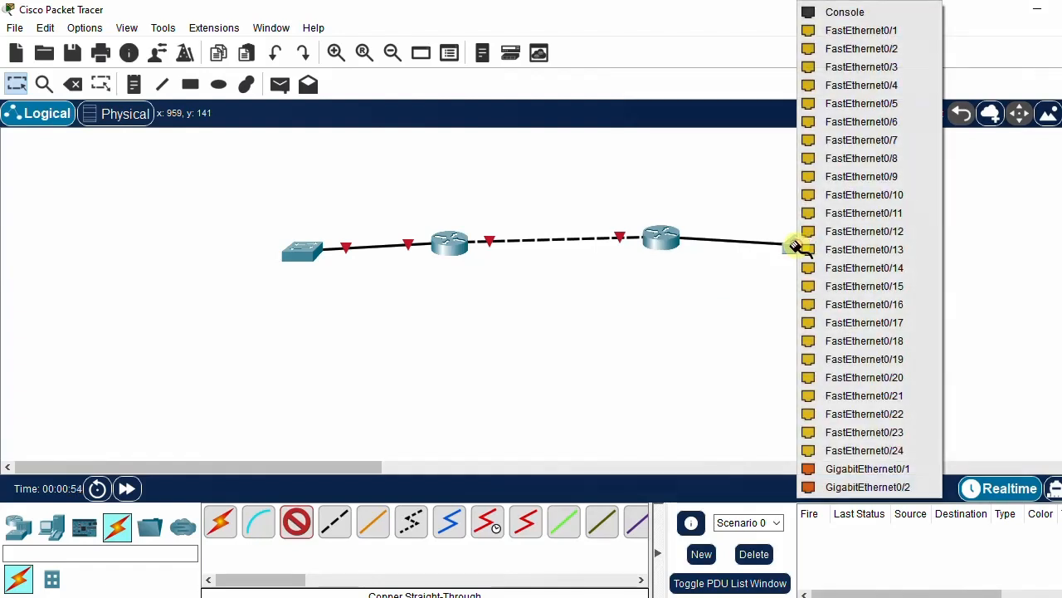
left_click(882, 47)
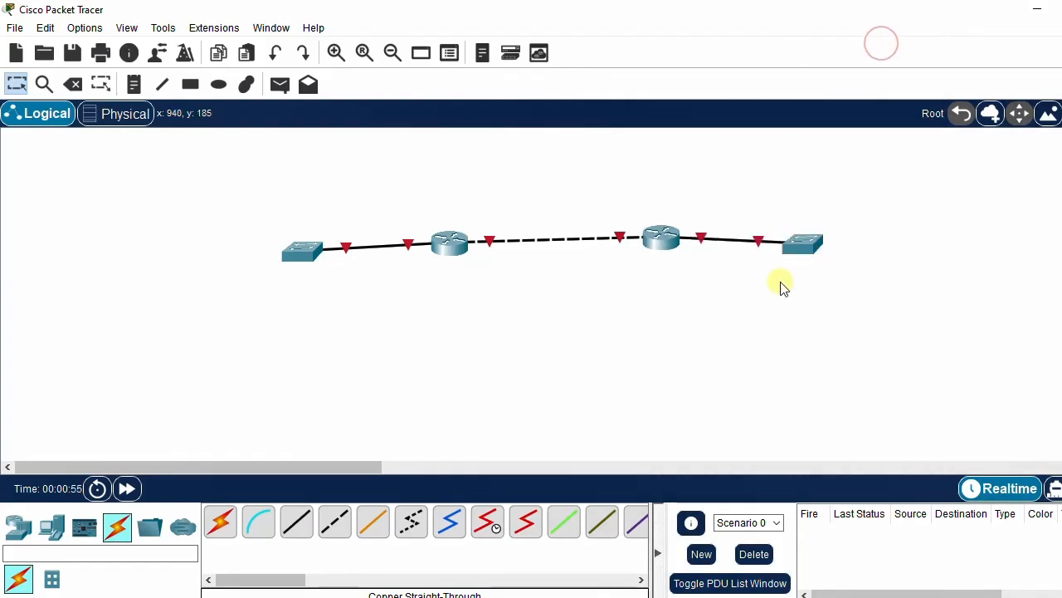
left_click_drag(797, 242, 818, 222)
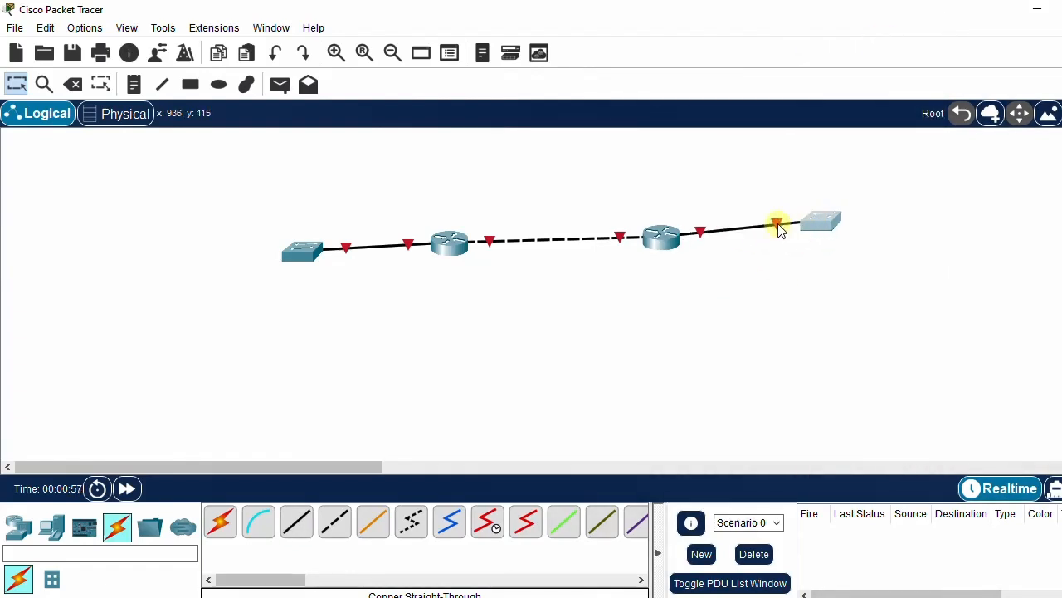
left_click(810, 222)
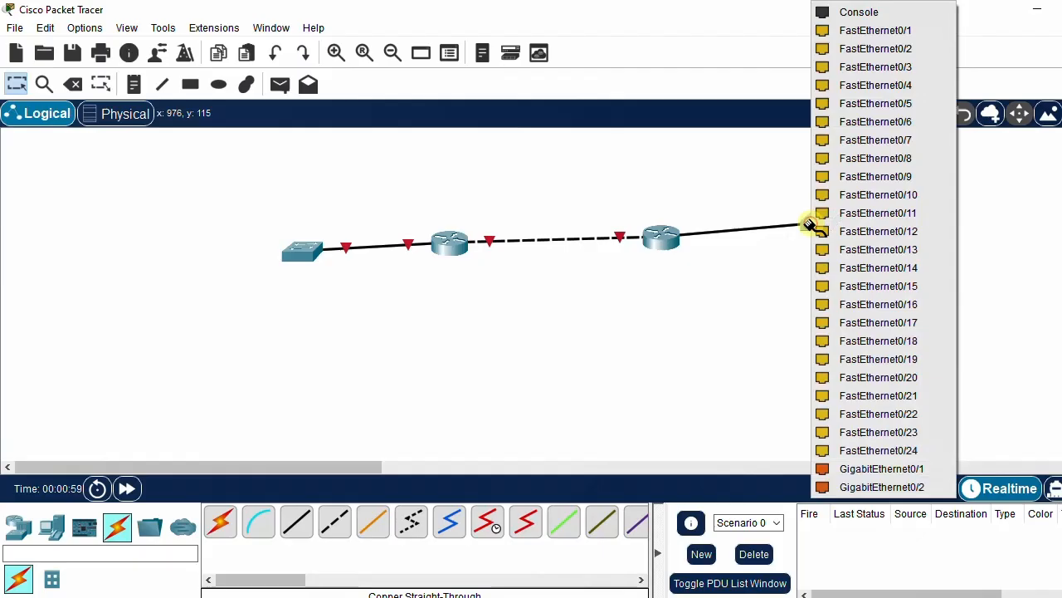
left_click(905, 48)
mouse_move(844, 214)
left_mouse_down()
mouse_move(838, 227)
mouse_move(857, 226)
left_mouse_up()
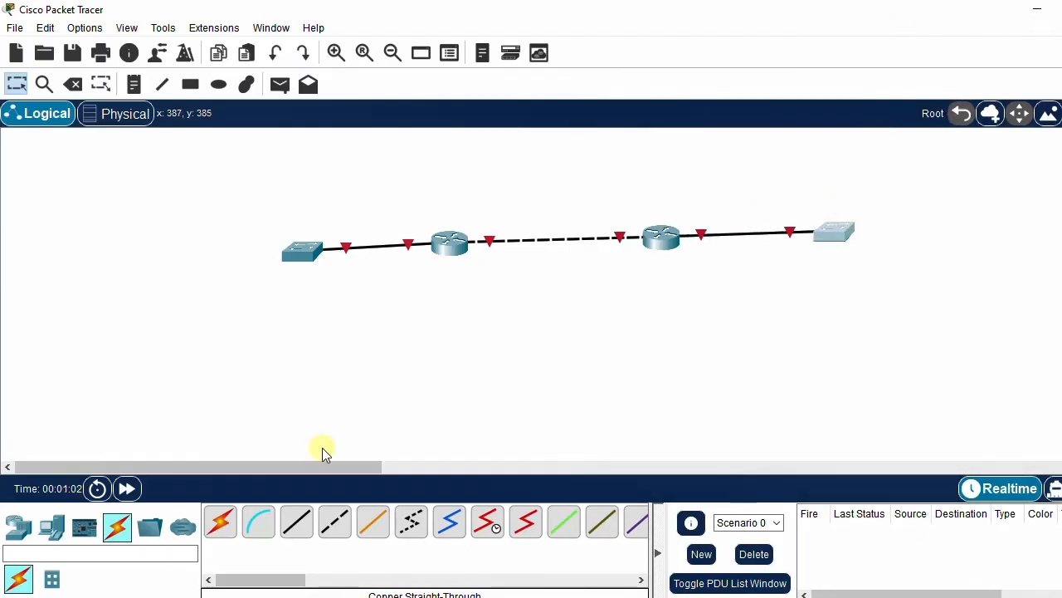
Add four PCs to the workspace, two beside the left switch and two beside the right switch.
left_click(51, 527)
left_click_drag(226, 524, 264, 224)
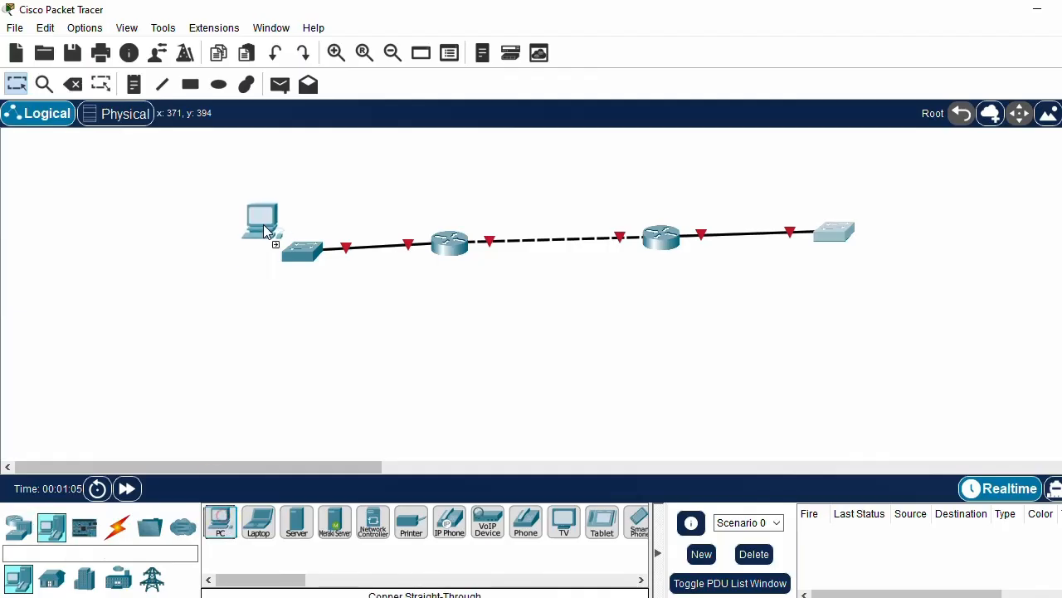
left_click(179, 201)
left_click(221, 520)
left_click(176, 363)
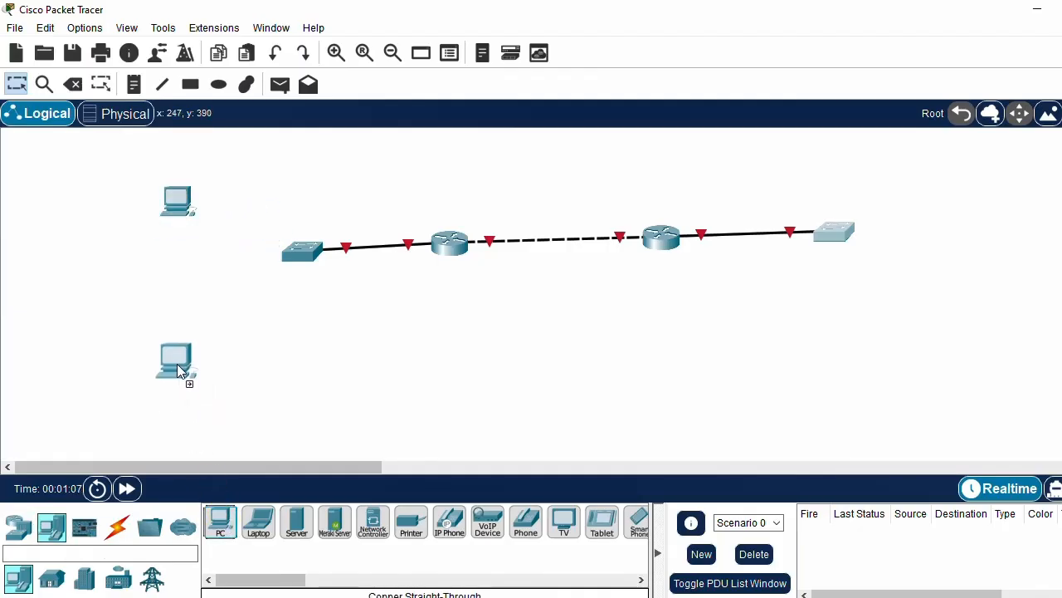
left_click(221, 521)
left_click(708, 341)
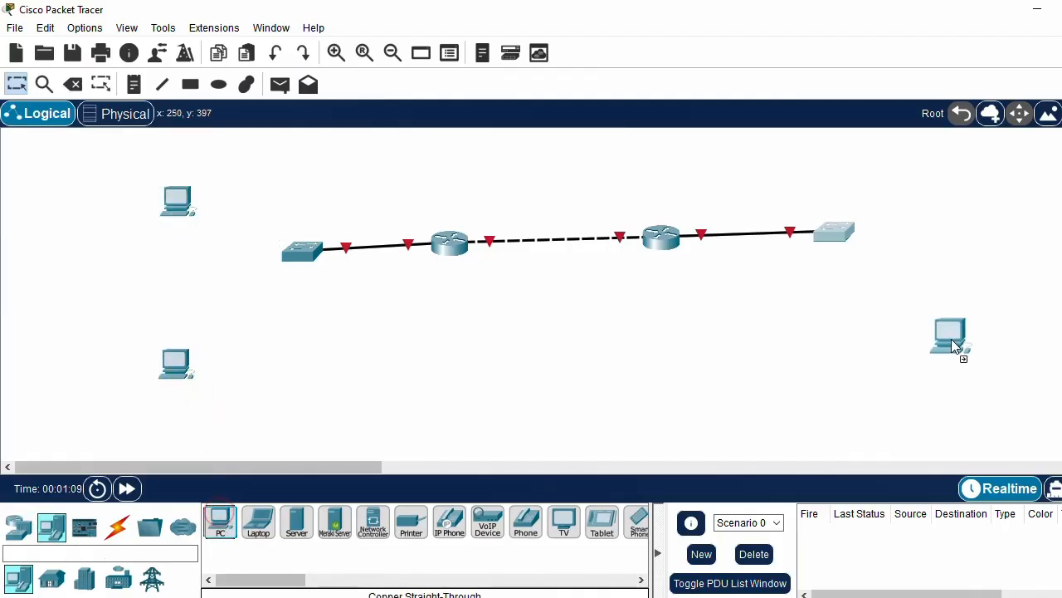
left_click(220, 521)
left_click(807, 298)
left_click(967, 205)
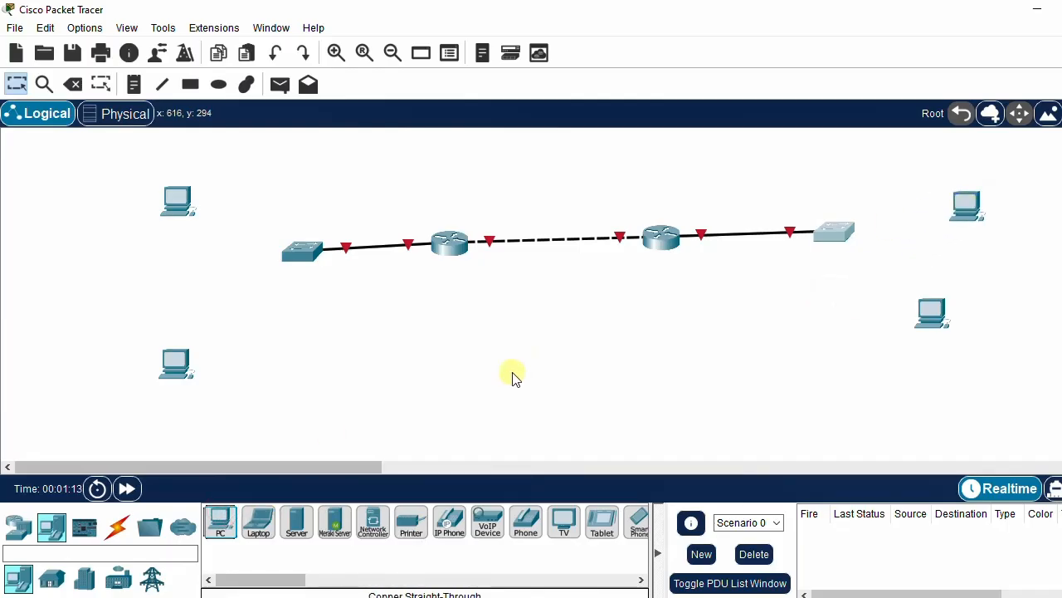
Connect the left switch to both left PCs using the automatically chosen connection type.
left_click(117, 527)
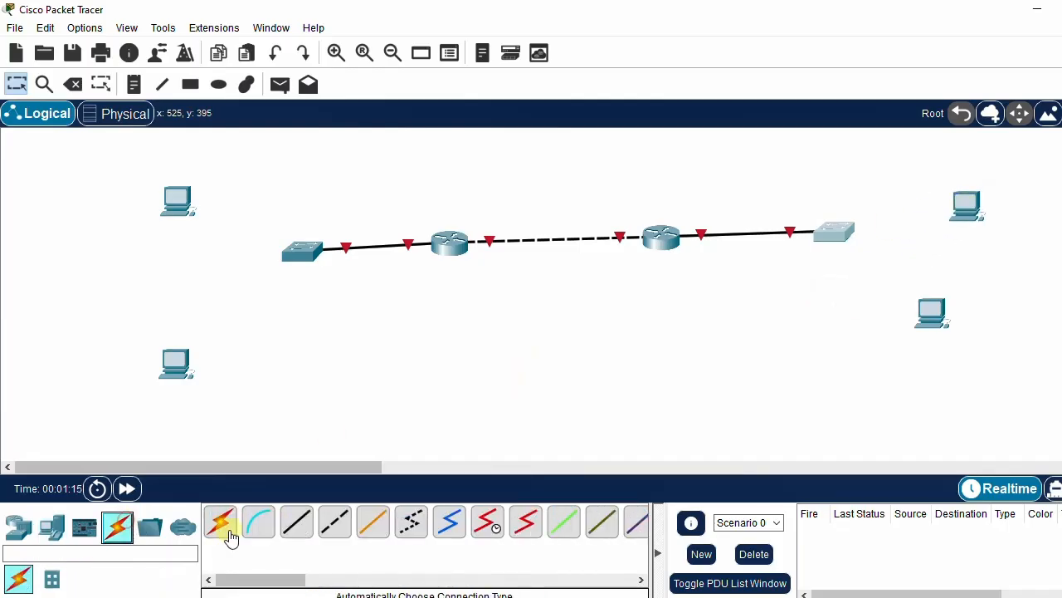
left_click(220, 521)
left_click(300, 246)
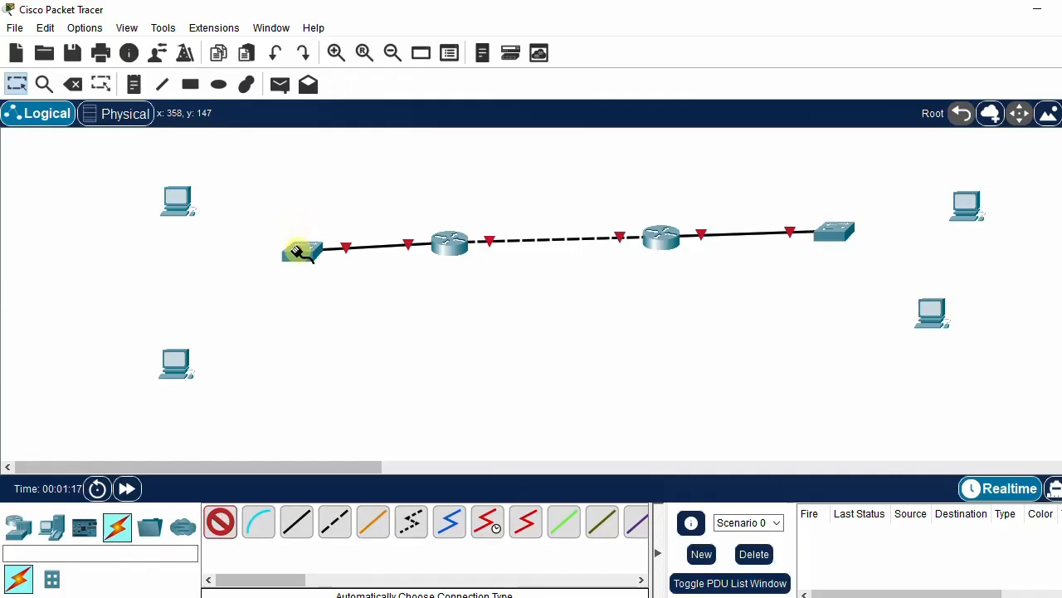
left_click(176, 208)
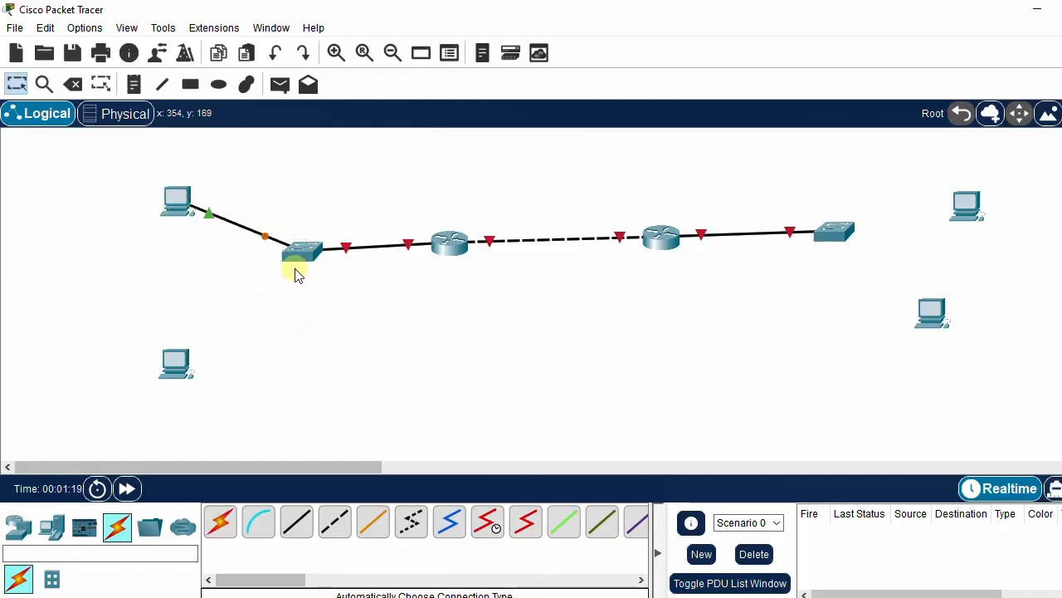
left_click(220, 521)
left_click(299, 247)
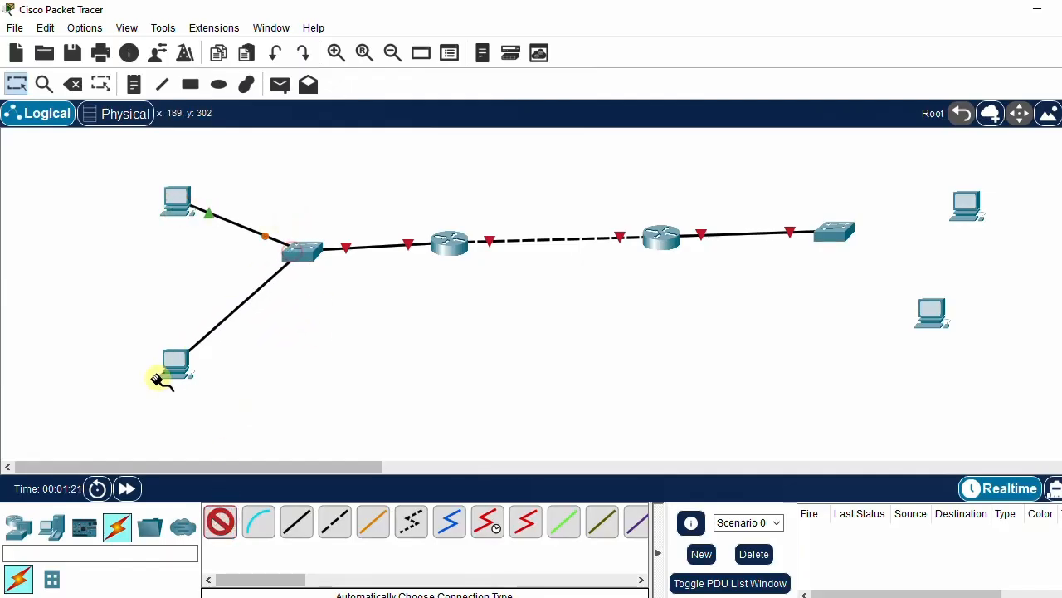
left_click(171, 366)
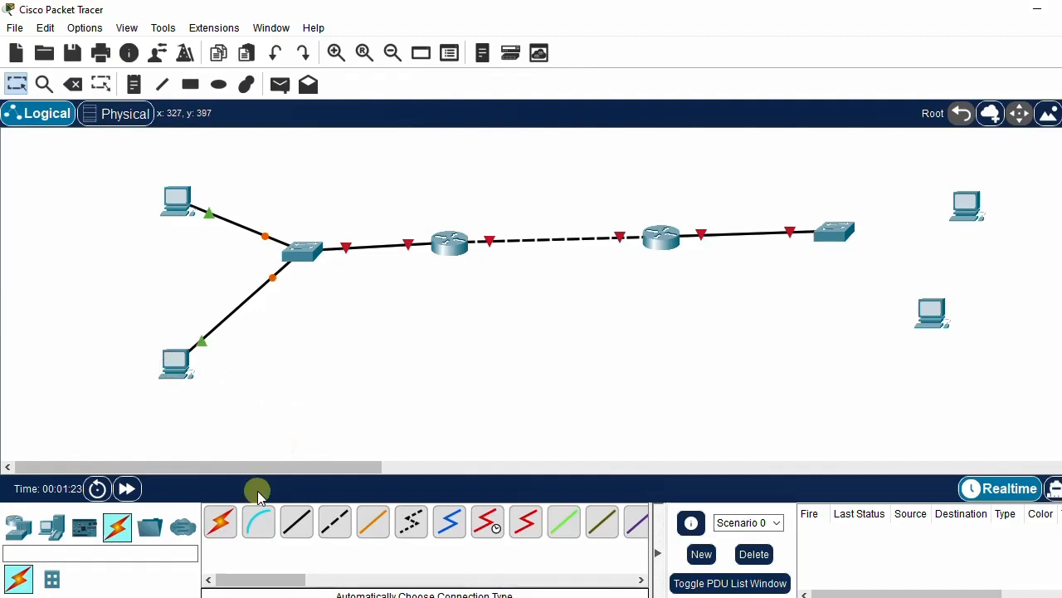
Connect the right switch to both right PCs using the automatically chosen connection type.
left_click(220, 521)
left_click(838, 230)
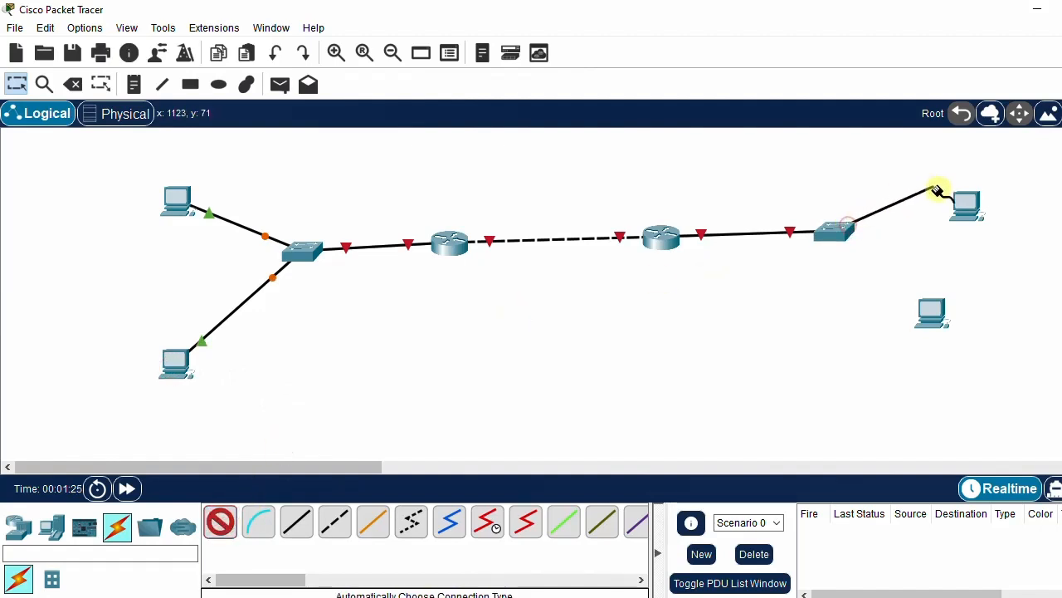
left_click(966, 204)
left_click(220, 522)
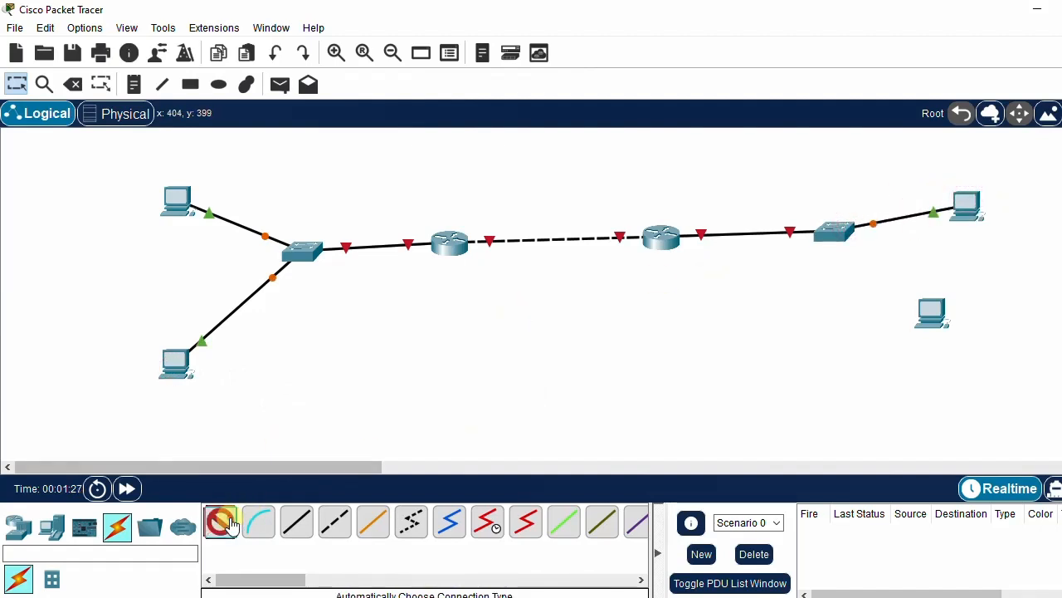
left_click(837, 234)
left_click(931, 314)
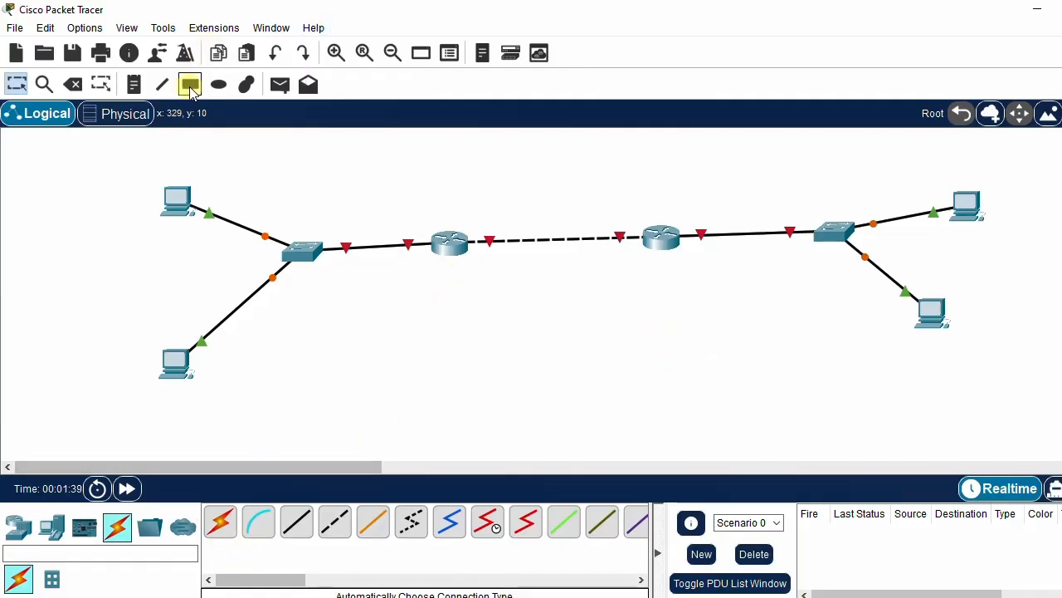
Add notes above the three network segments, from left to right: 192.168.1.0/24, 192.168.2.0/24 and 192.168.3.0/24.
left_click(134, 84)
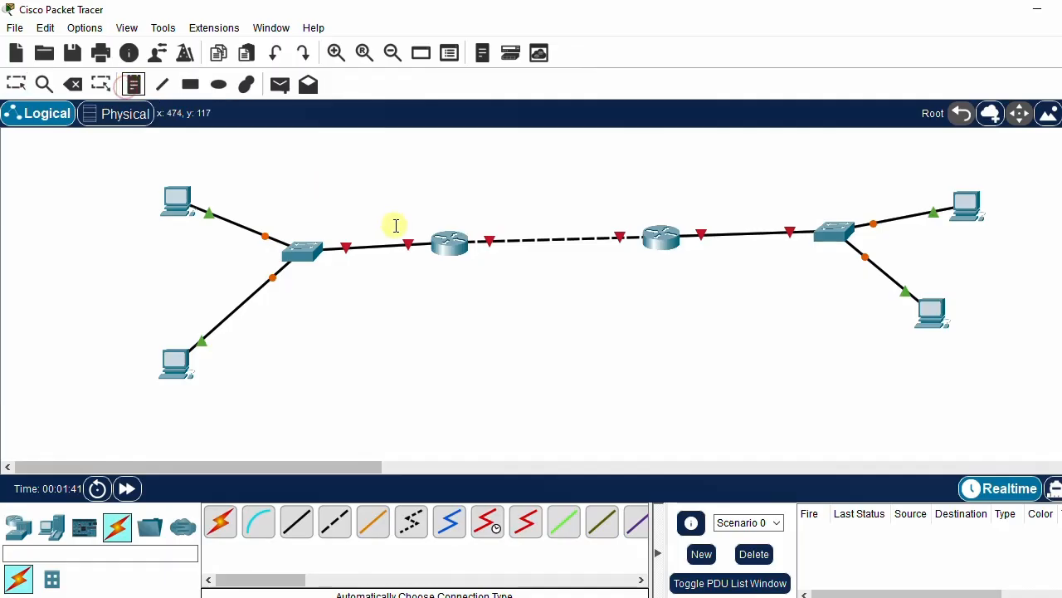
left_click(347, 207)
type("192.168.1.0/24")
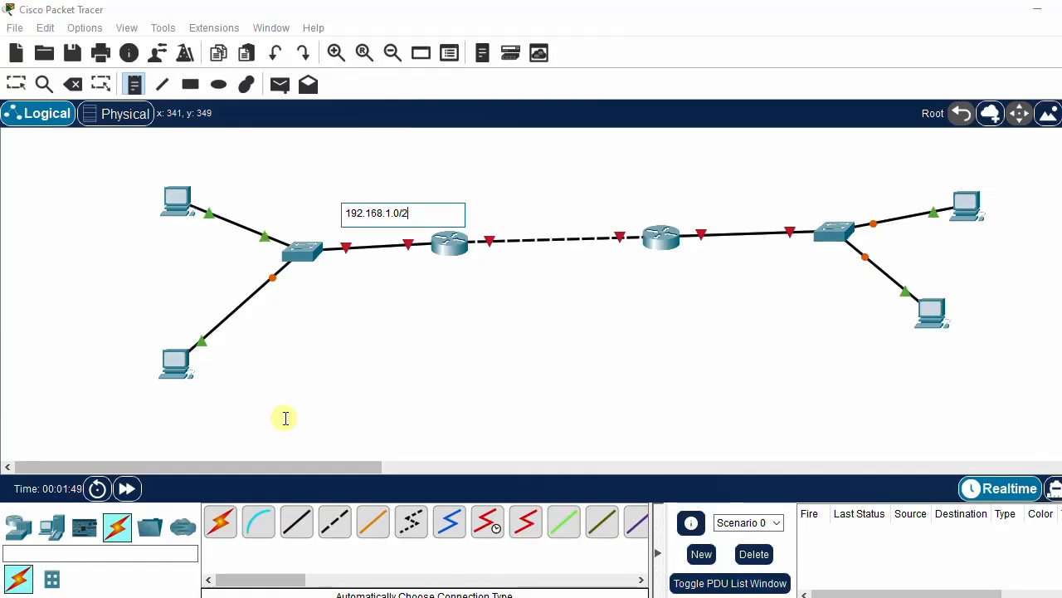
left_click(507, 211)
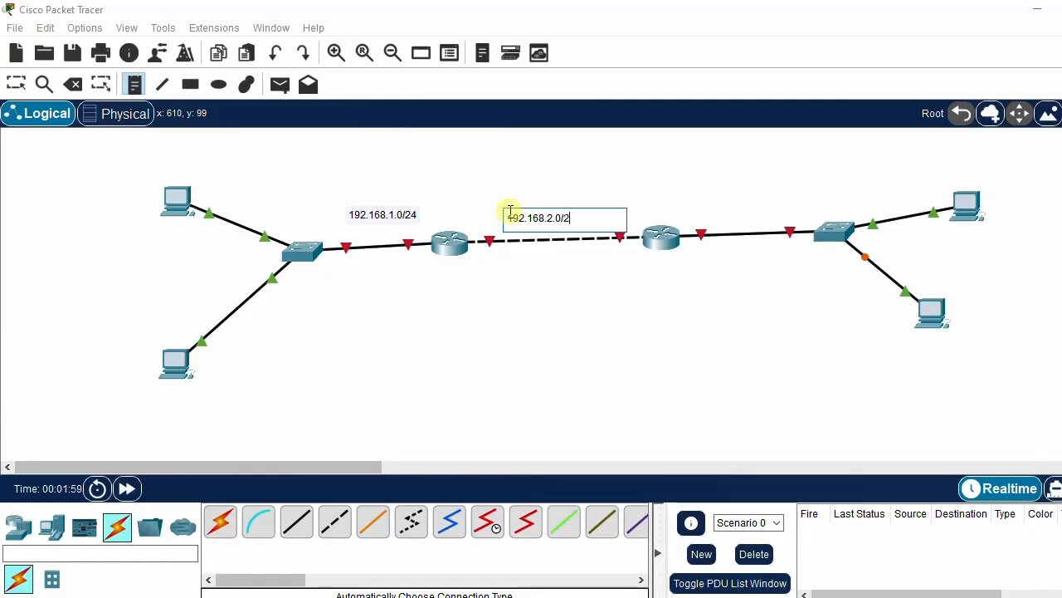
left_click(707, 197)
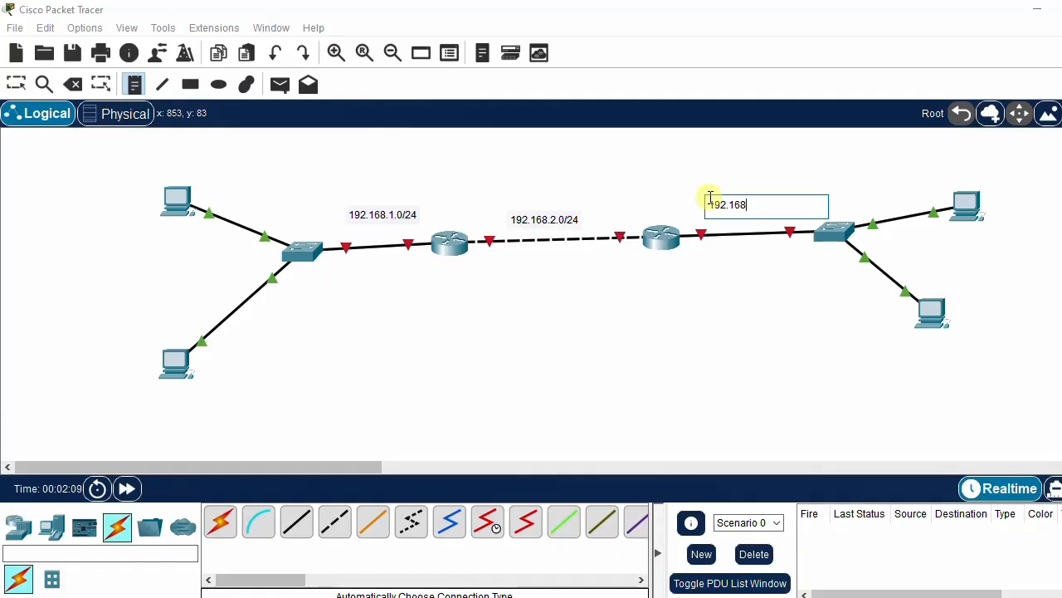
type(".3.0/24")
left_click(858, 160)
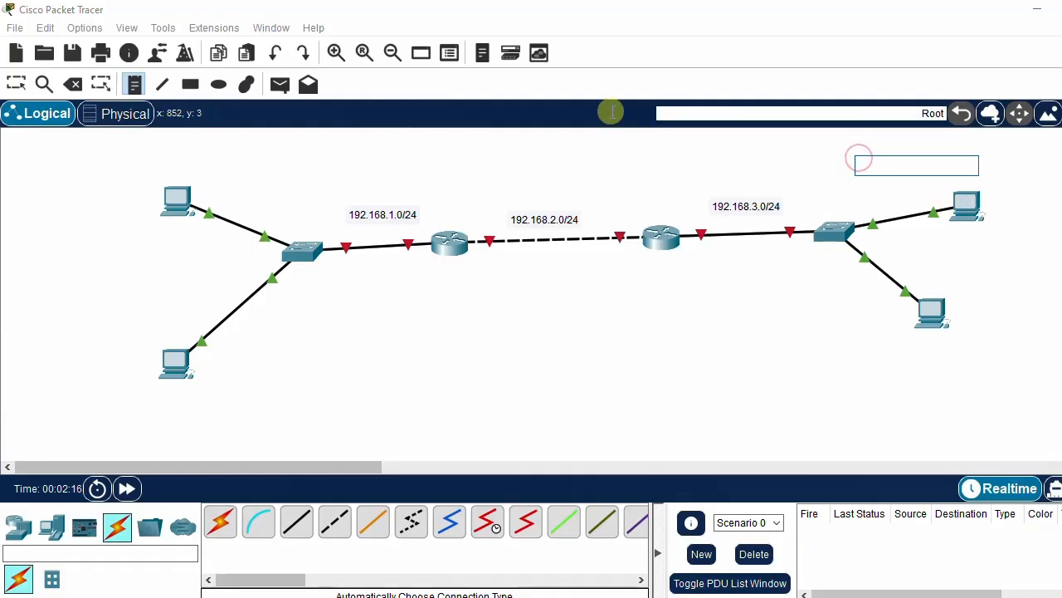
Reposition the three network address notes slightly so each sits neatly above its segment.
left_click(15, 84)
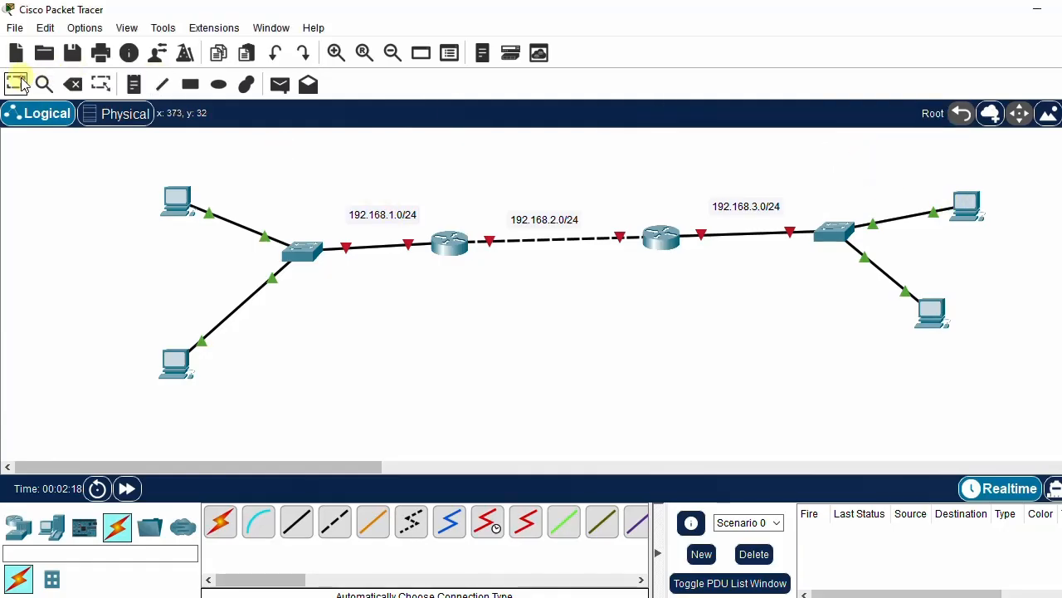
left_click_drag(378, 220, 367, 226)
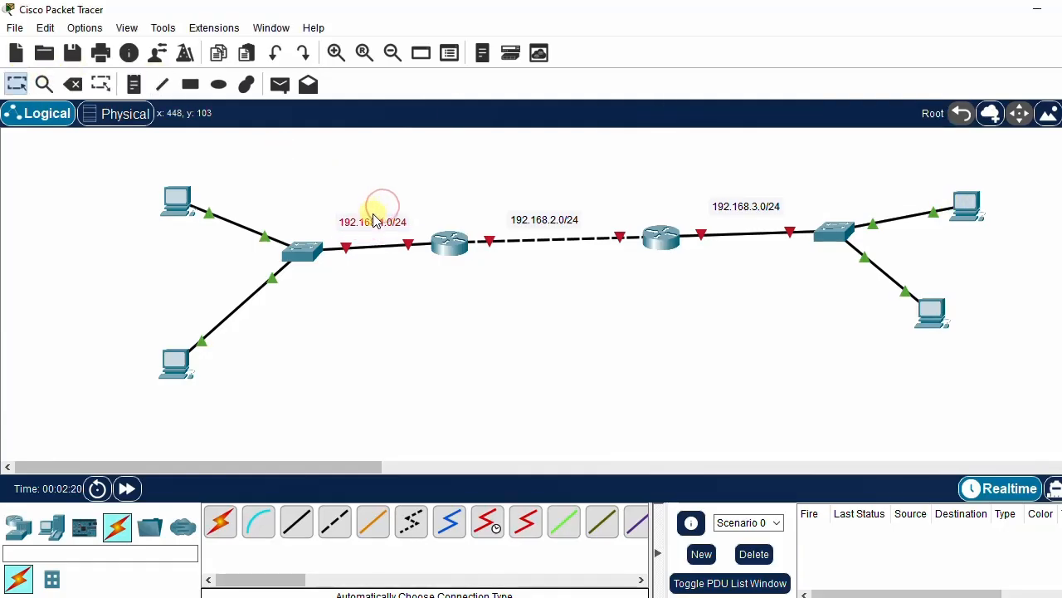
left_click_drag(555, 223, 536, 209)
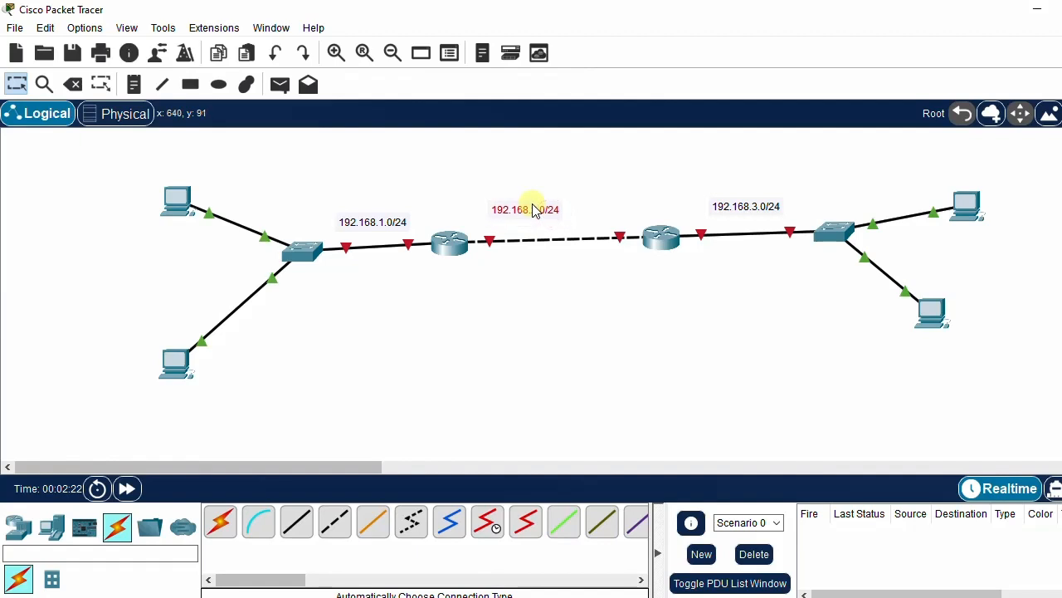
left_click_drag(742, 206, 729, 207)
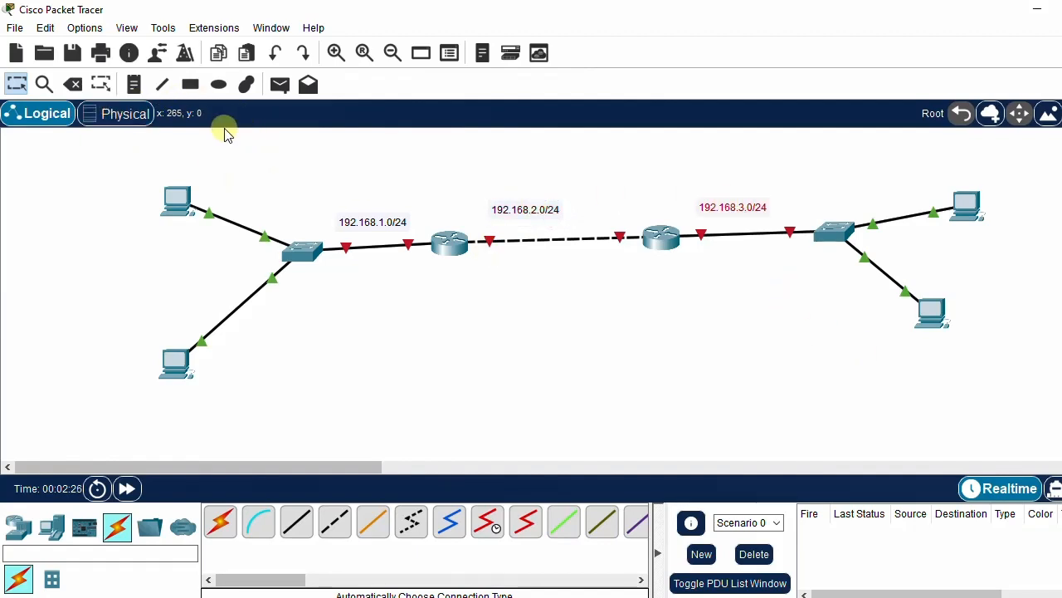
Add the note 1 below the left router's switch-side interface and place it close to the link.
left_click(133, 85)
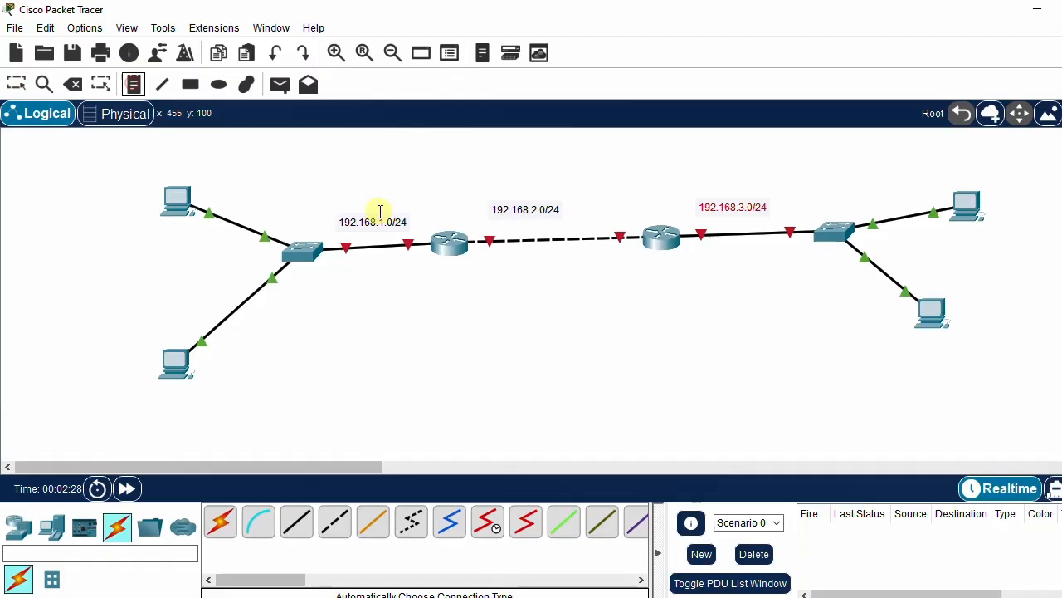
left_click(415, 257)
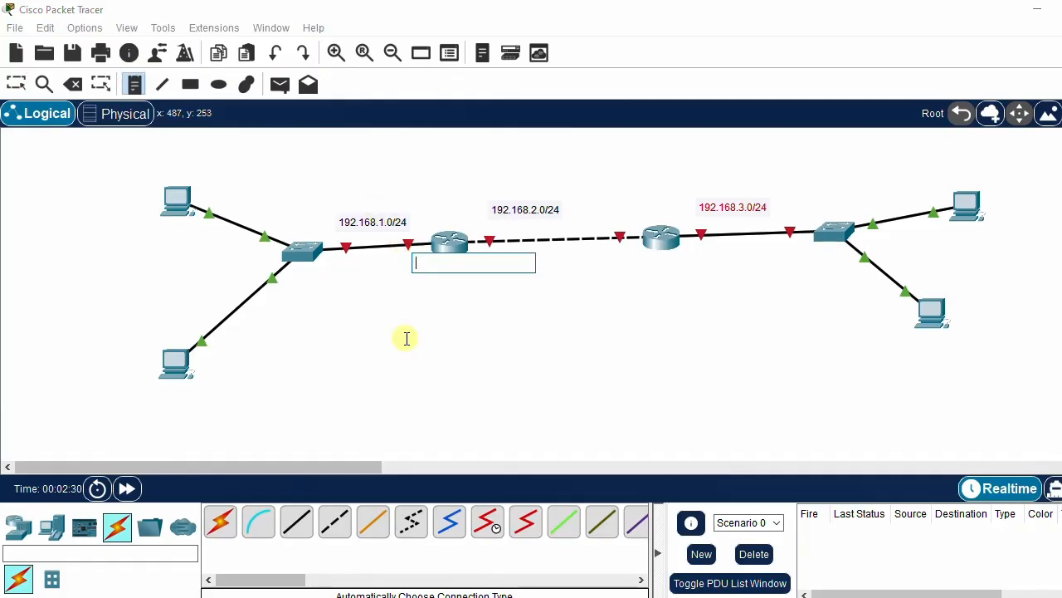
type("1")
left_click(505, 393)
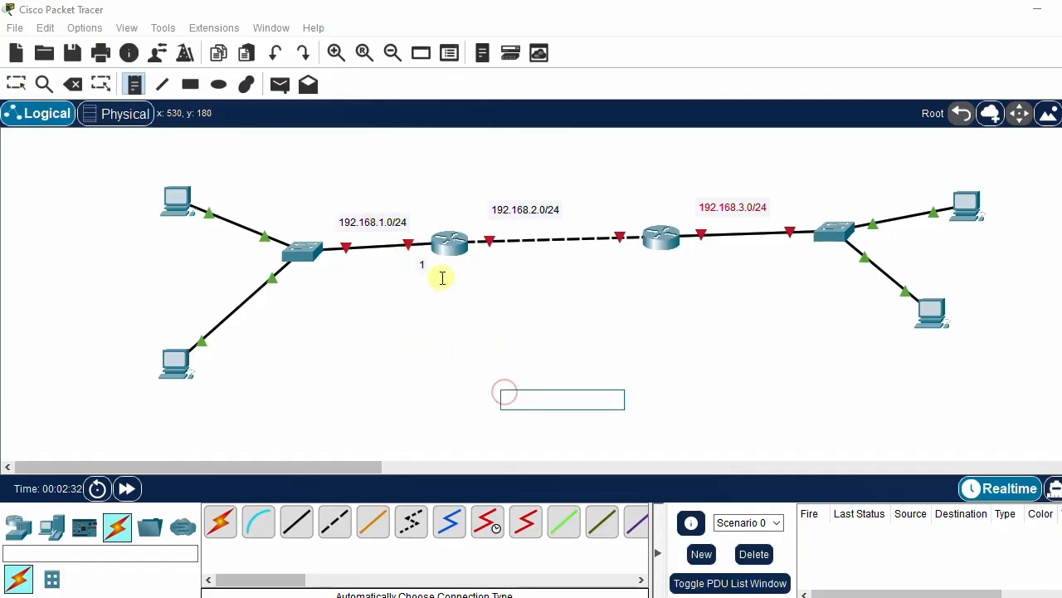
left_click(15, 83)
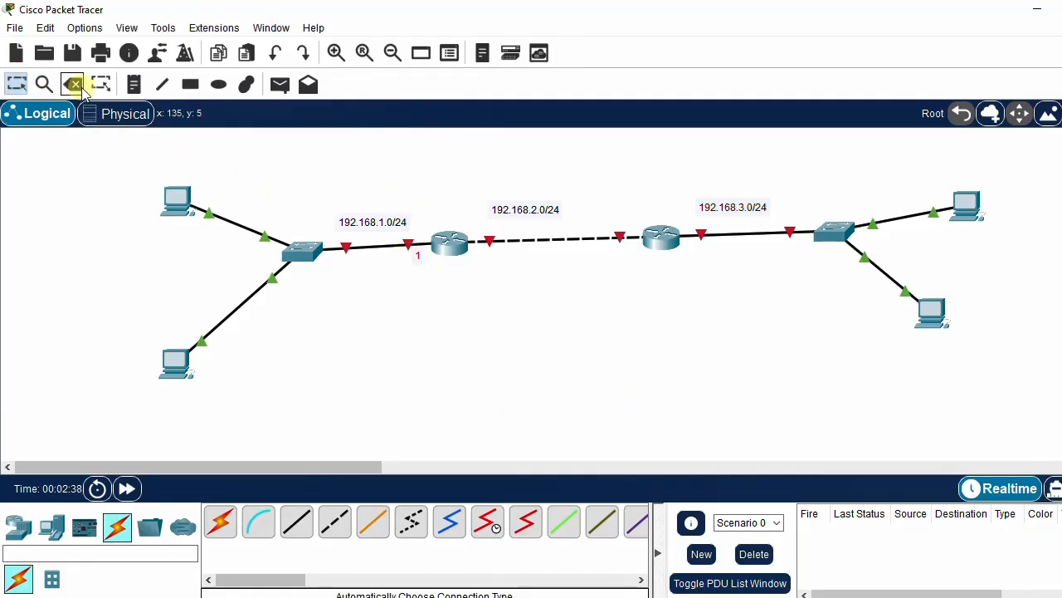
Label the ends of the router-to-router link with notes 2.1 at the left router and 2.2 at the right router.
left_click(134, 84)
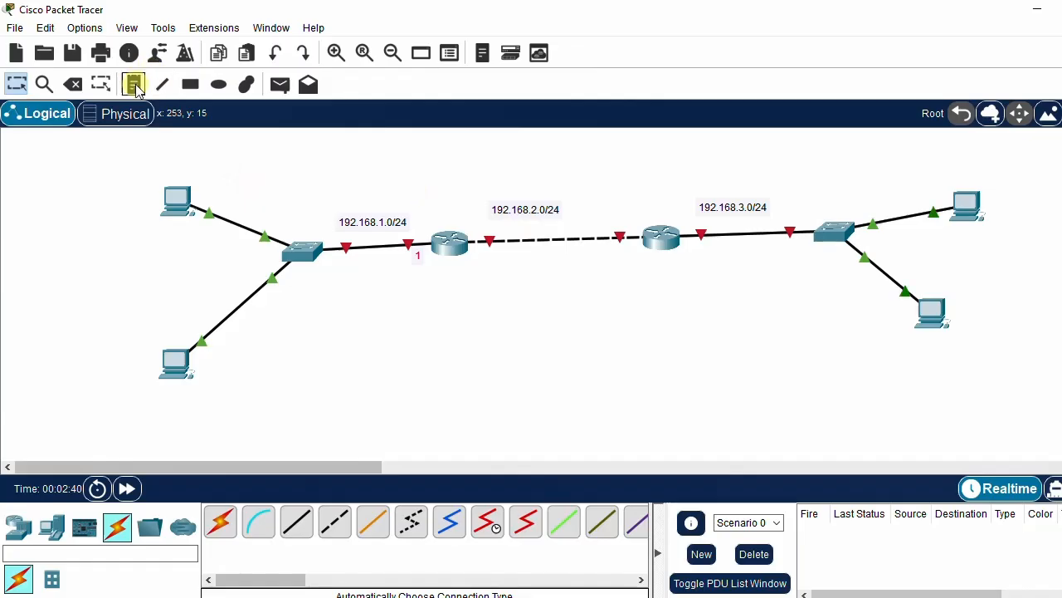
left_click(479, 226)
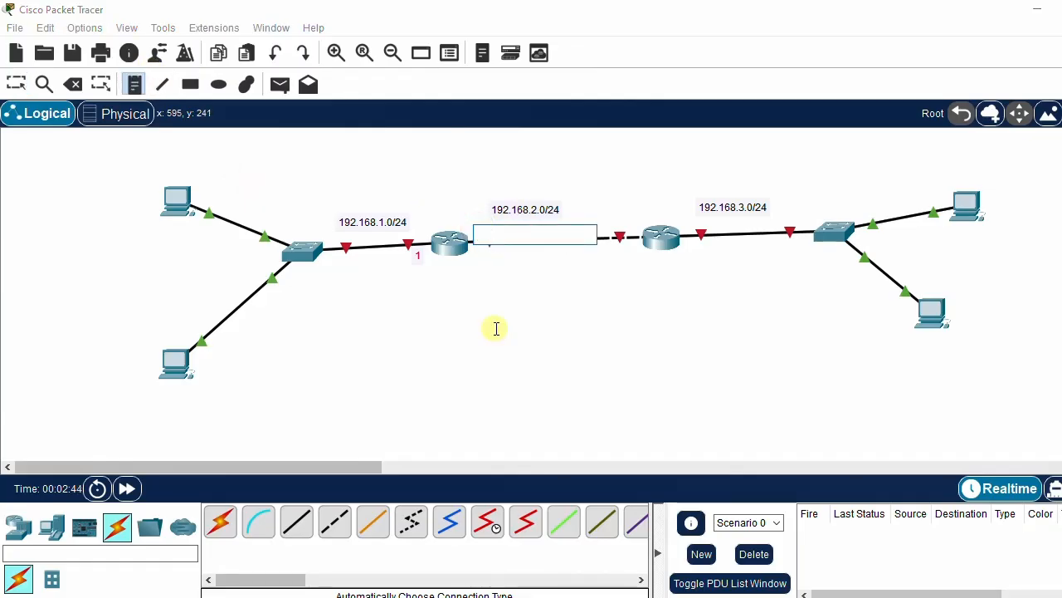
type("2.1")
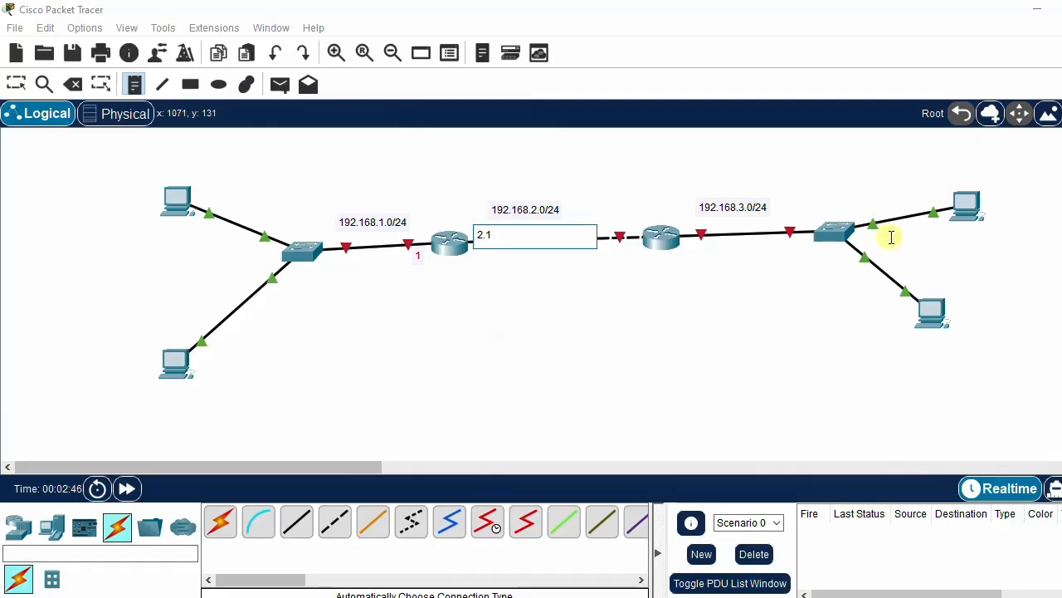
left_click(614, 224)
type("2.2")
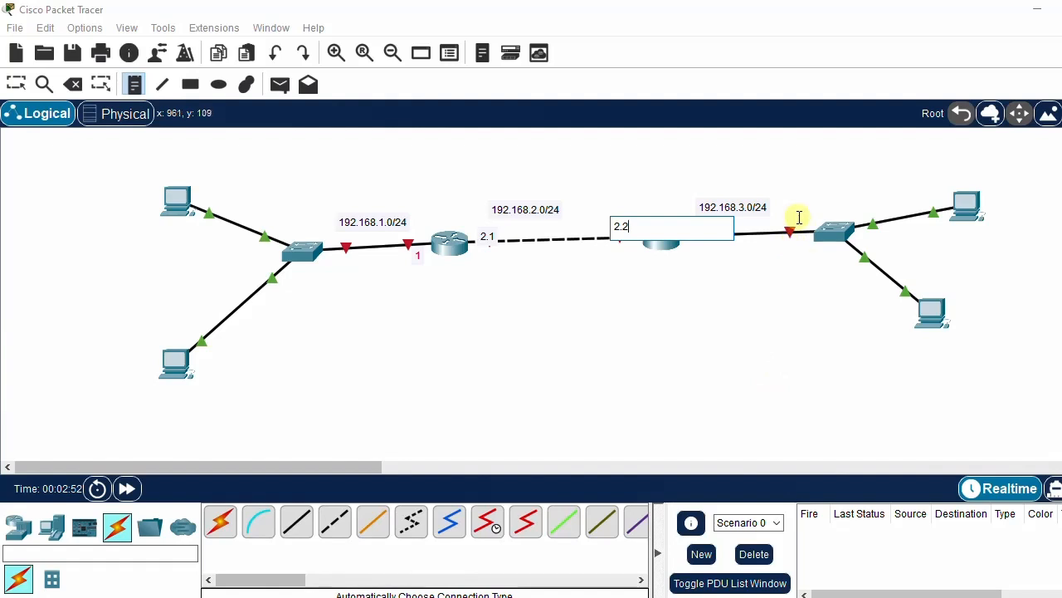
left_click(721, 259)
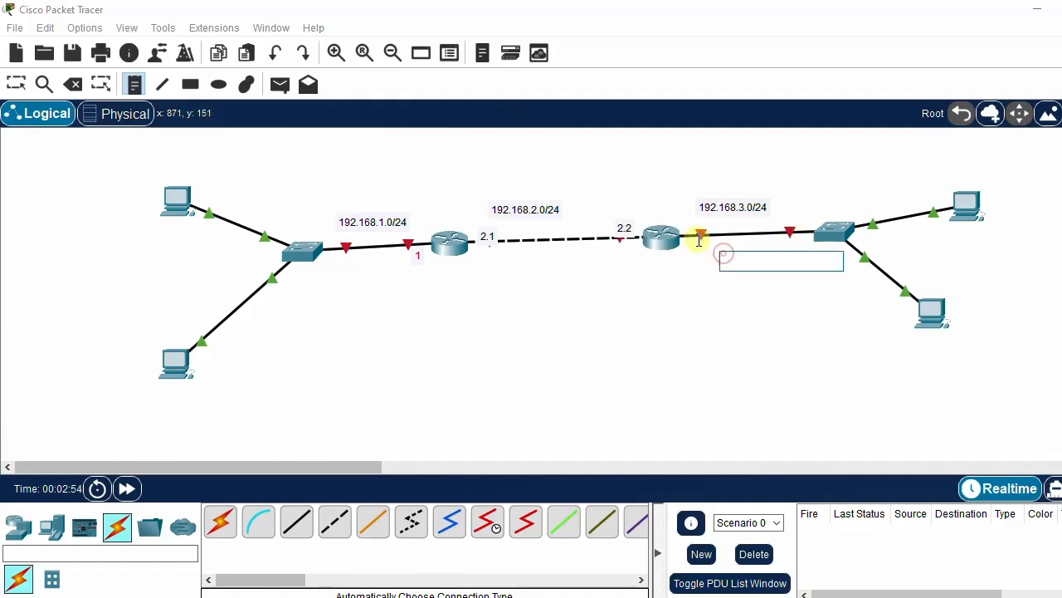
Move the 2.1 and 2.2 notes slightly above the link so they sit clear of the port markers.
left_click(15, 84)
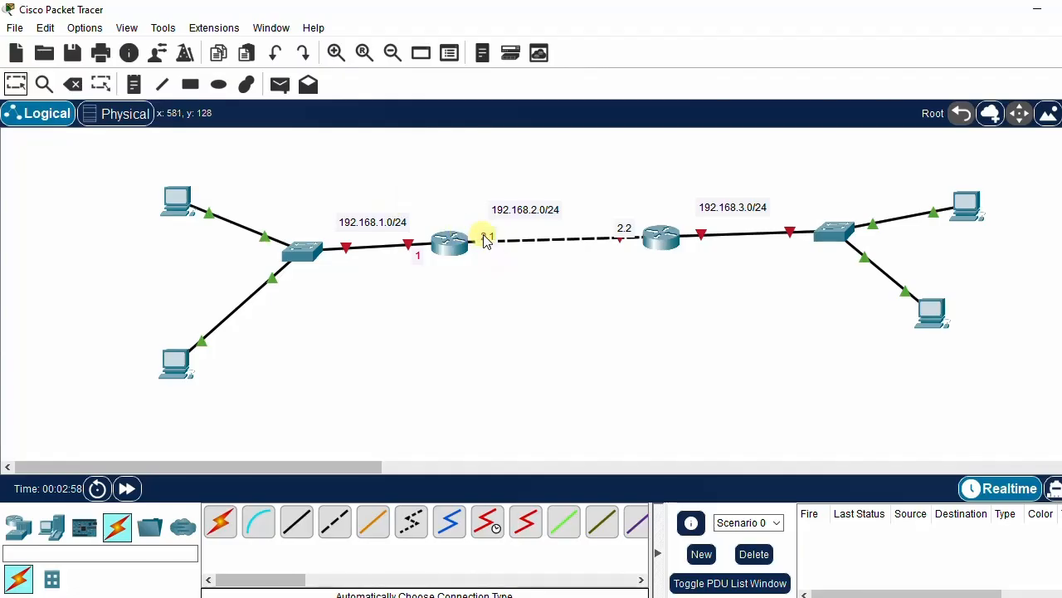
left_click_drag(488, 238, 477, 230)
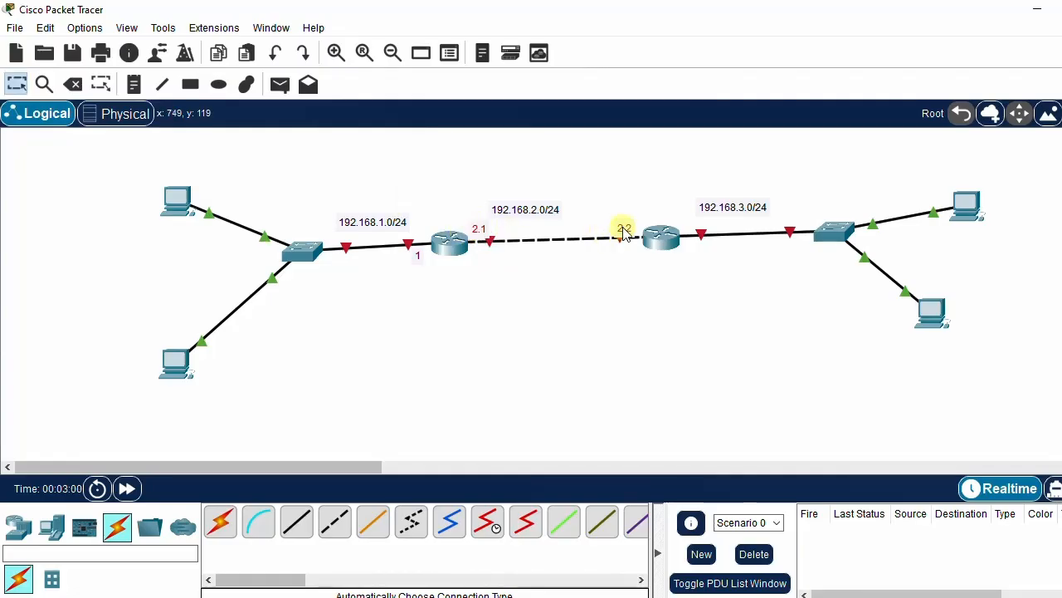
mouse_move(622, 229)
left_mouse_down()
mouse_move(638, 223)
mouse_move(630, 227)
left_mouse_up()
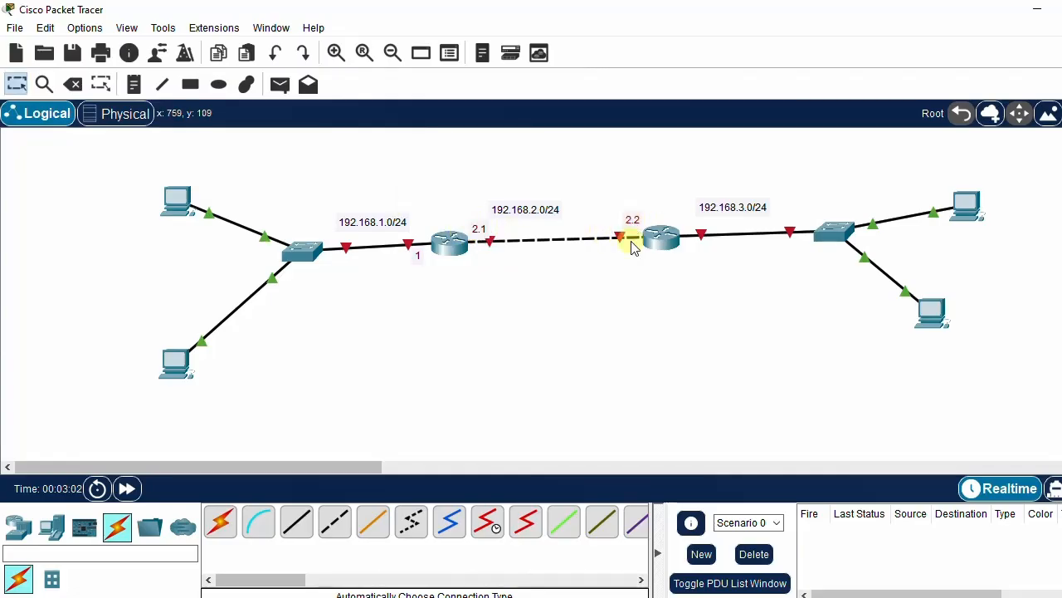
Add the note 3.1 below the right router's switch-side interface.
left_click(133, 84)
left_click(688, 240)
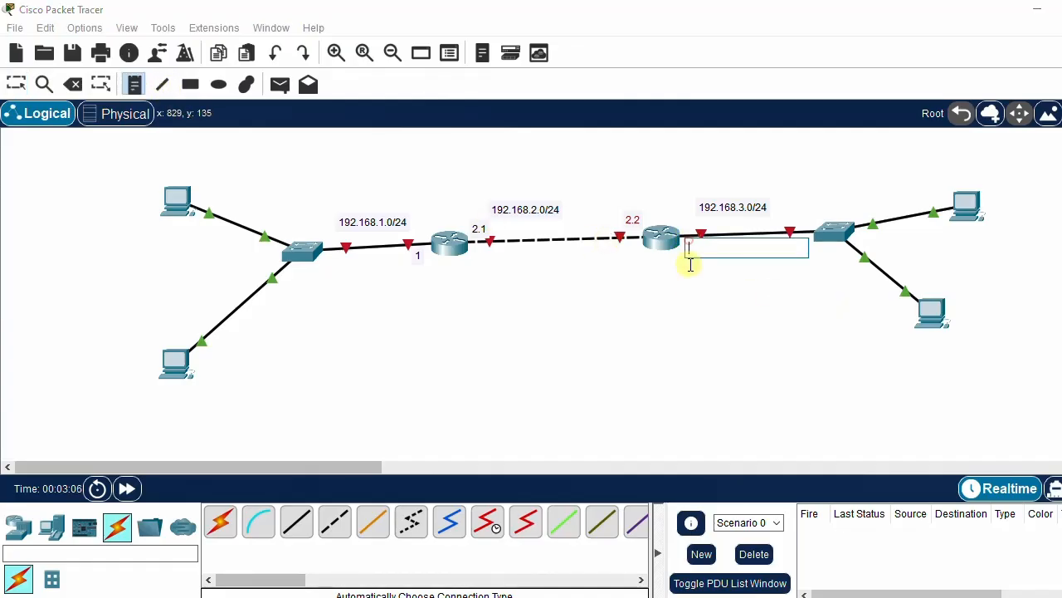
type("3")
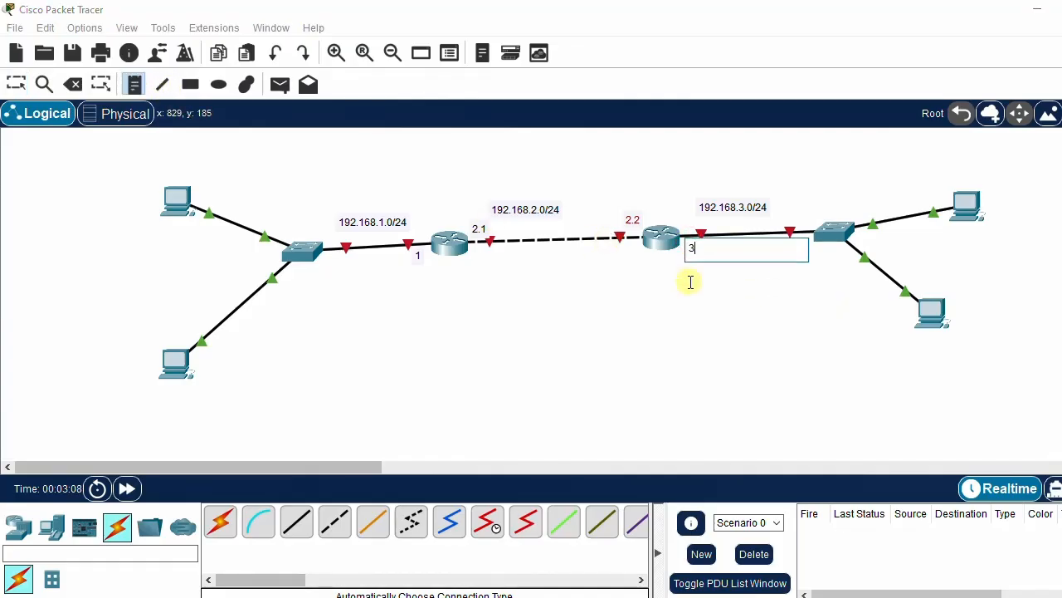
type(".1")
left_click(743, 319)
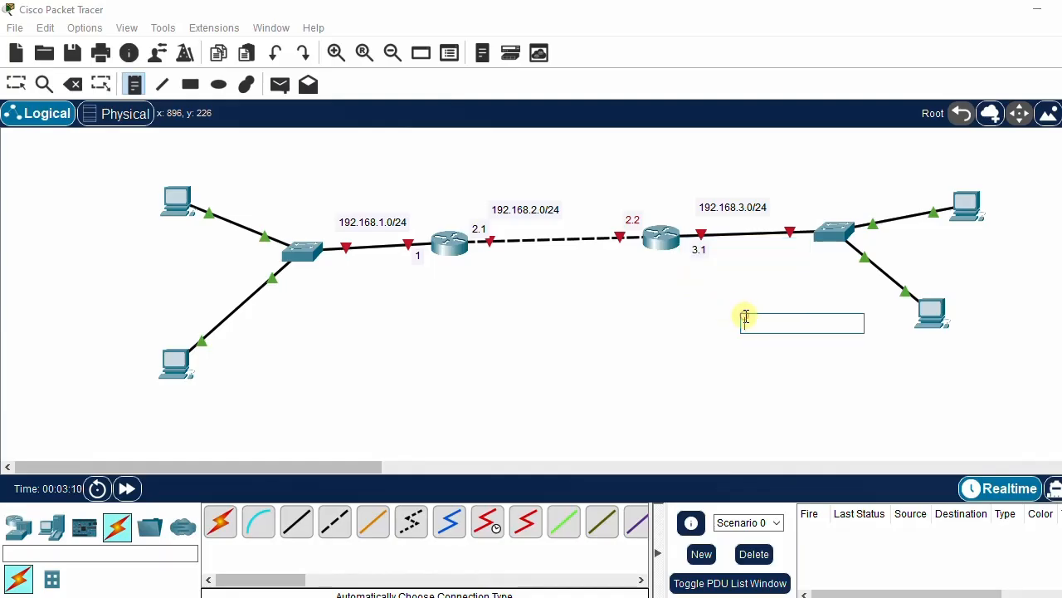
Label the two PCs of the right network with the notes 192.168.3.2 below the upper PC and 192.168.3.3 below the lower one.
left_click(965, 235)
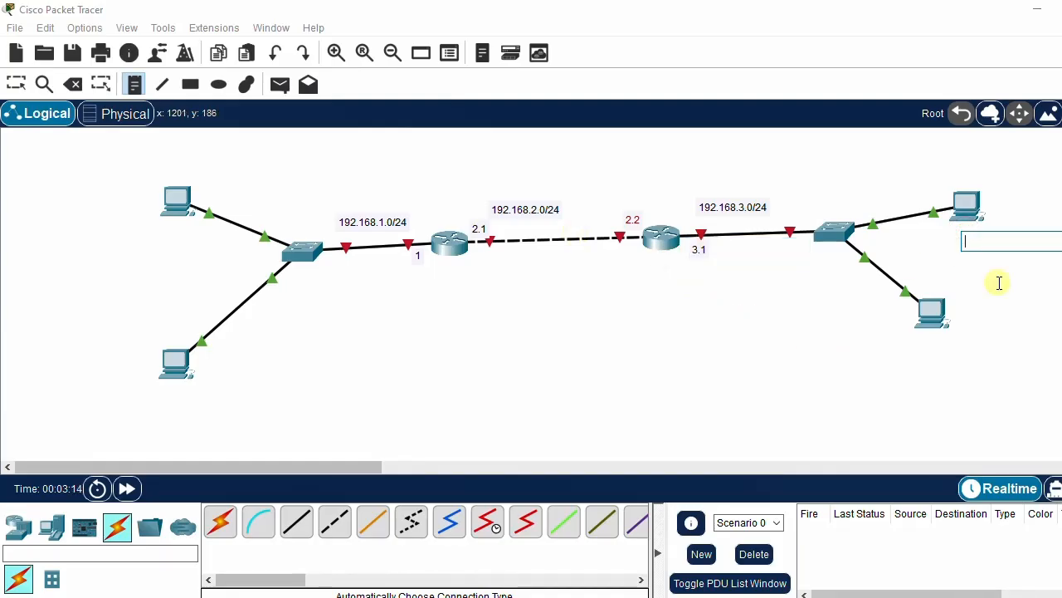
type("1")
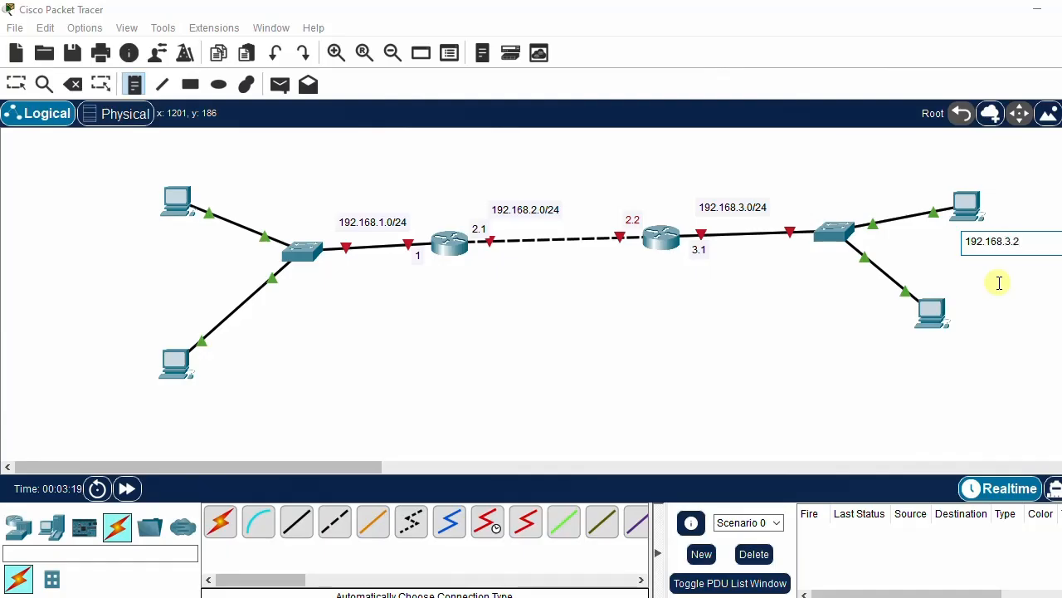
type("92.168.3.2")
left_click(923, 352)
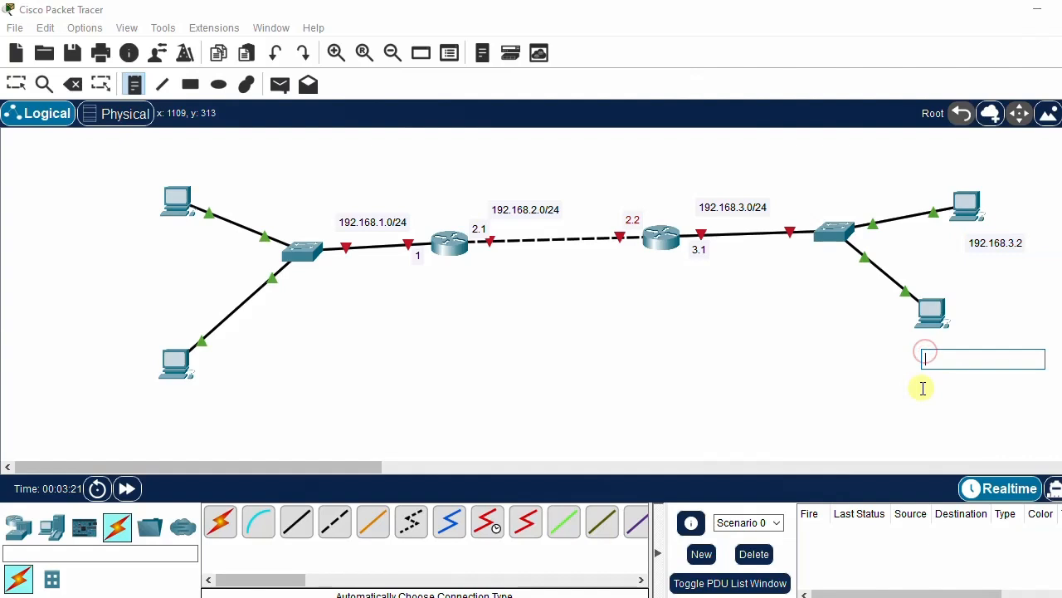
type("192.168.3.3")
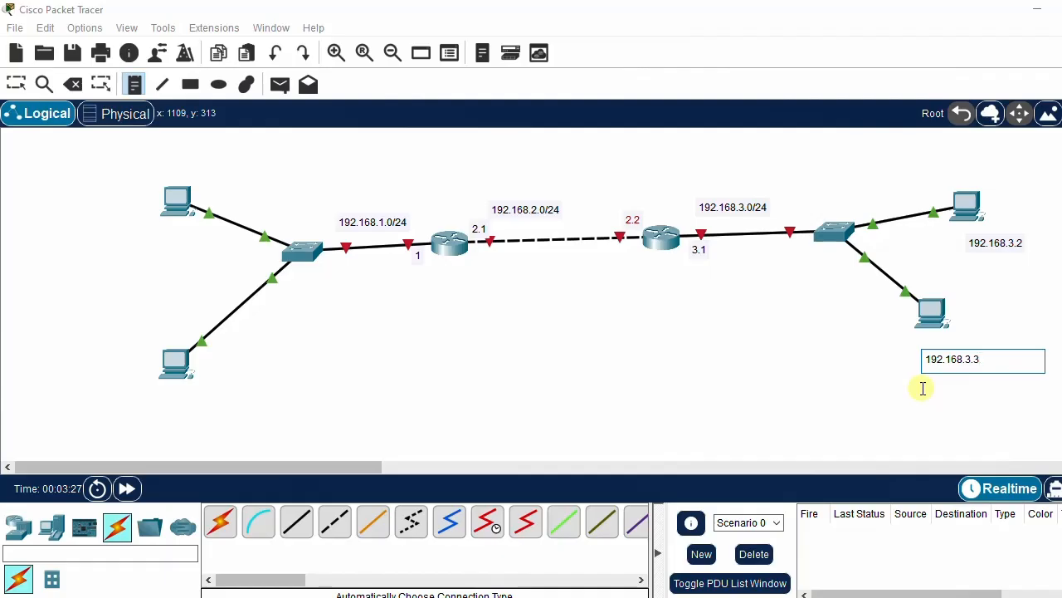
Label the left network's lower PC with the note 192.168.1.2 and place the note 192.168.1.3 close beneath its upper PC.
left_click(170, 401)
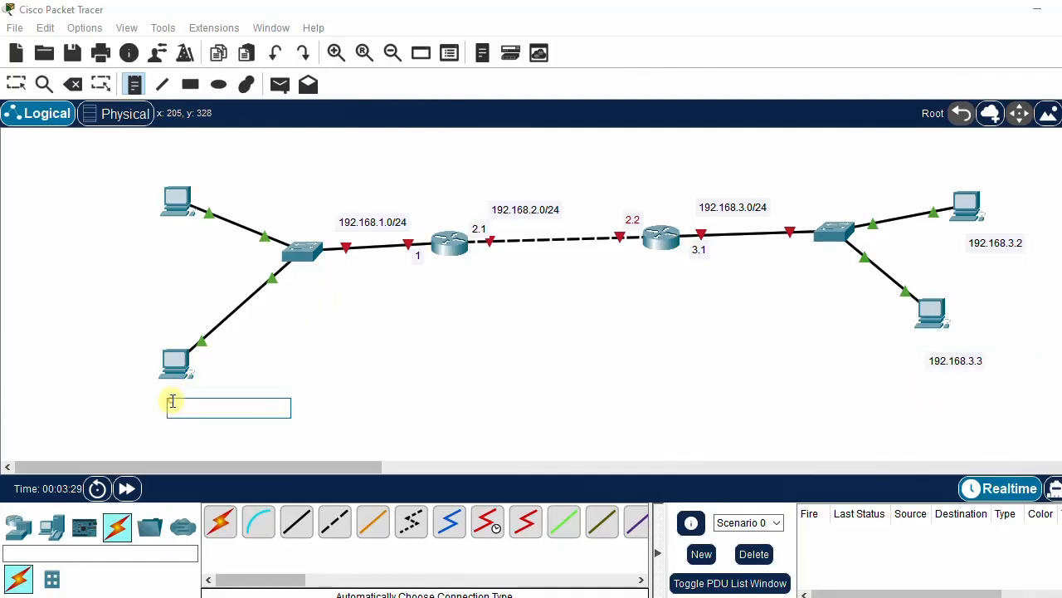
type("192.16")
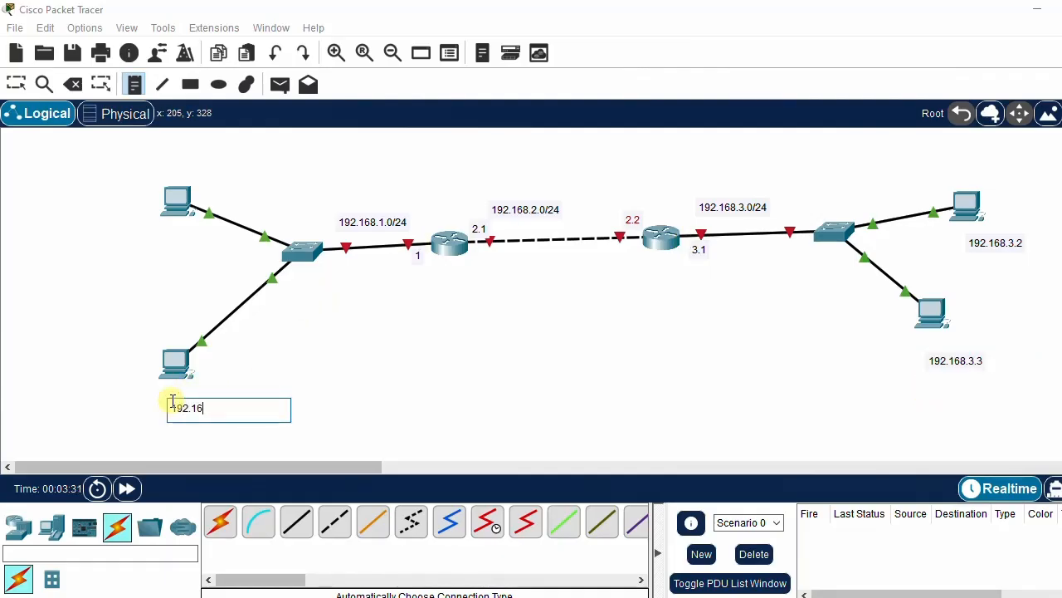
type("8.1.2")
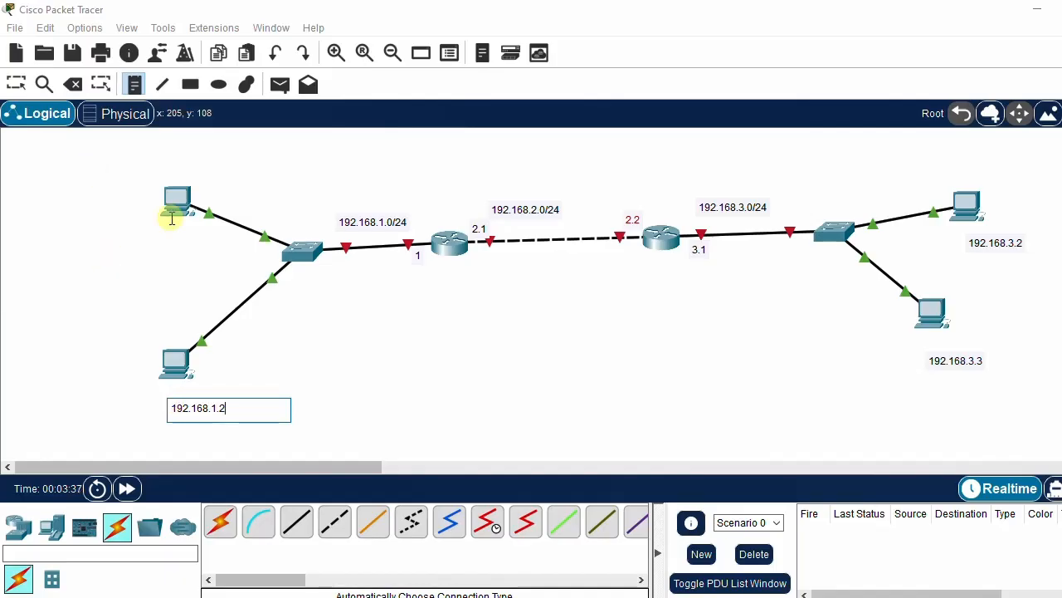
left_click(136, 236)
type("192.168.1.3")
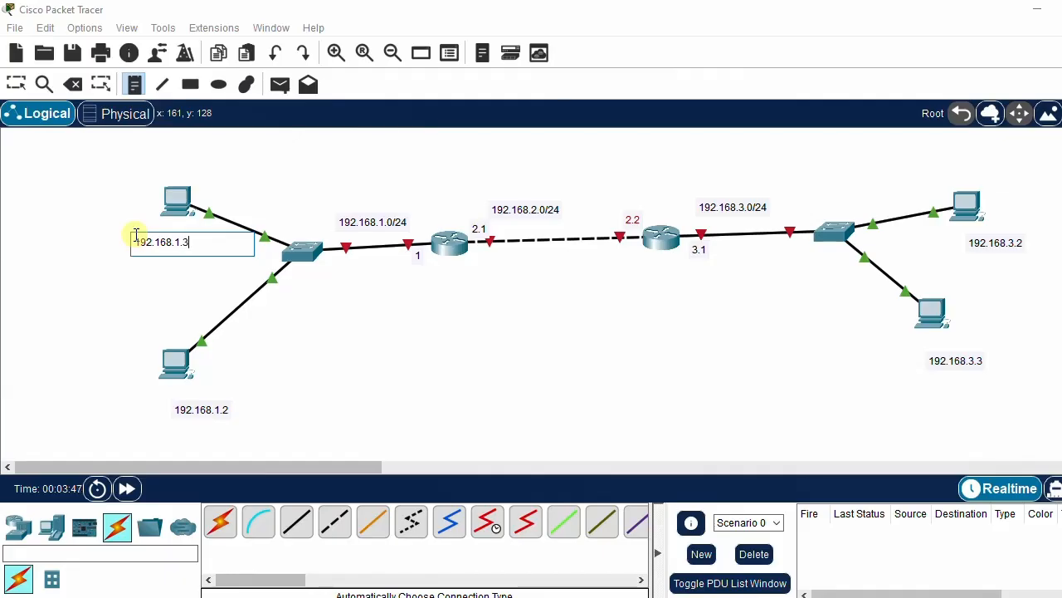
left_click(15, 84)
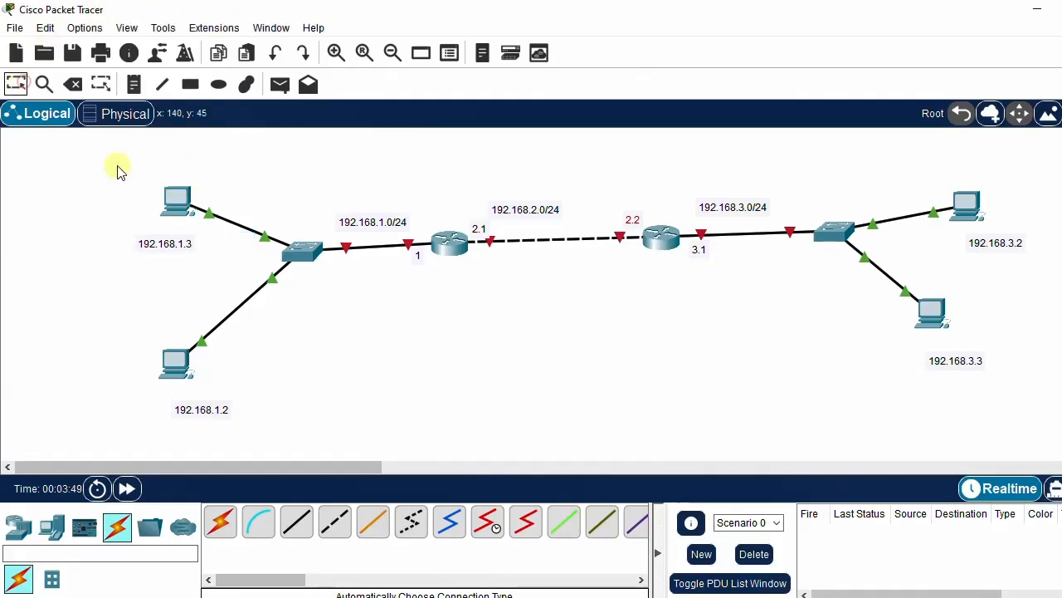
left_click_drag(168, 251, 177, 241)
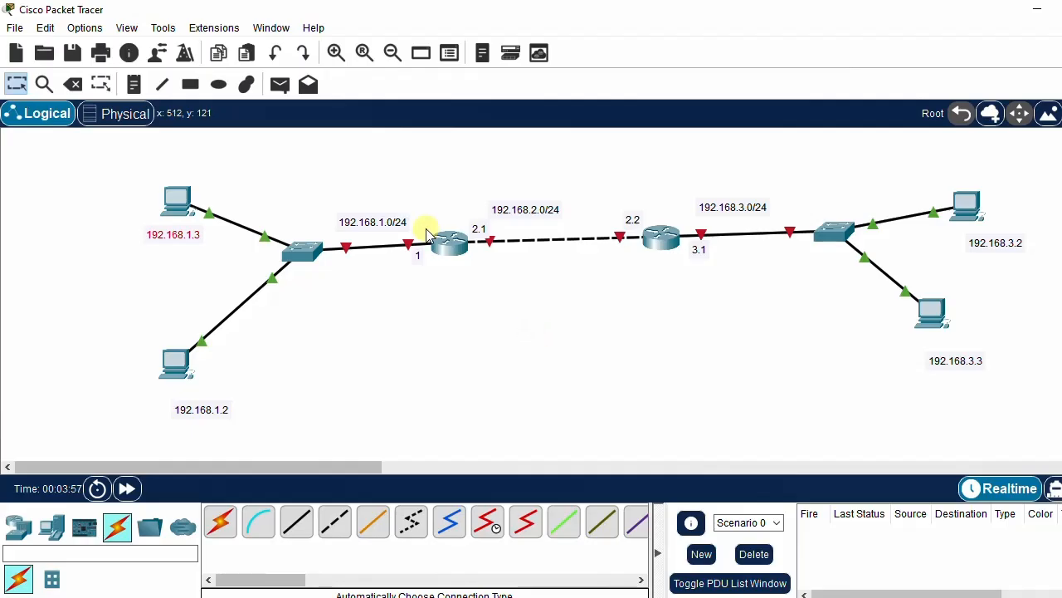
Assign the static IPv4 address 192.168.1.3 to the upper PC of the left network.
left_click(179, 202)
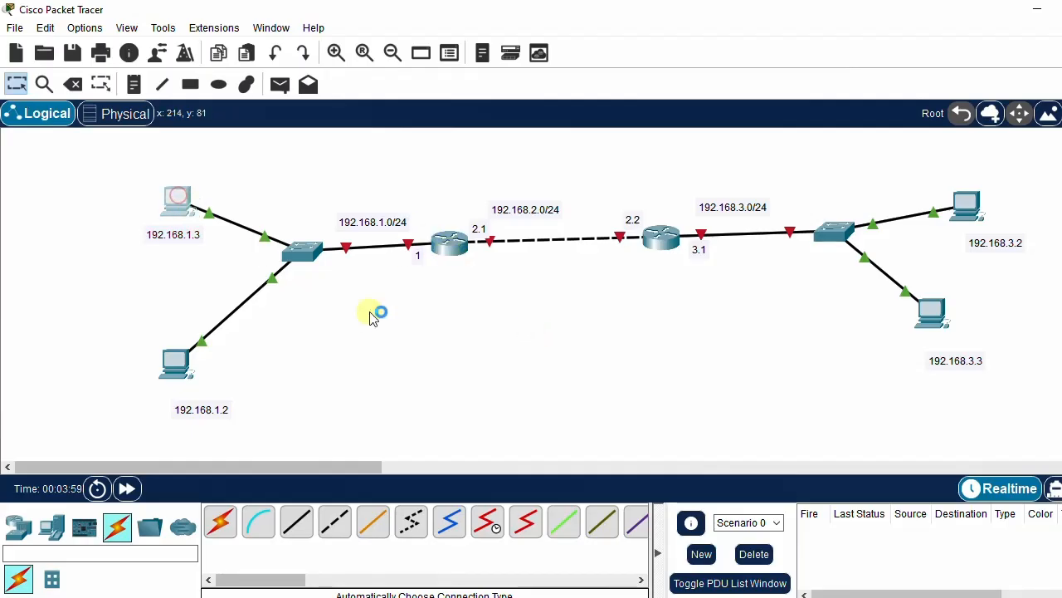
left_click(421, 60)
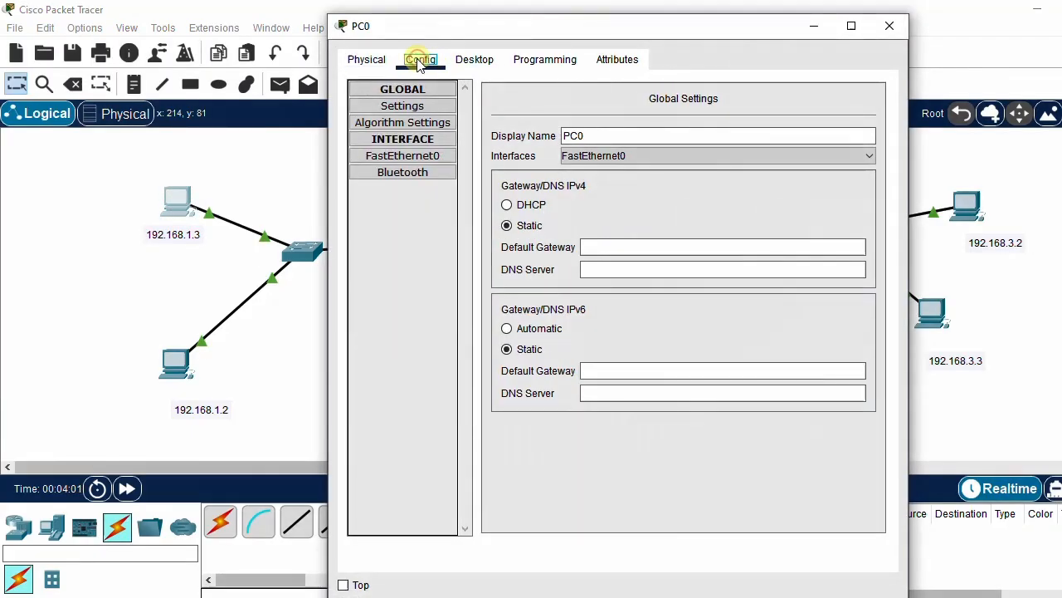
left_click(474, 59)
left_click(402, 108)
left_click(556, 178)
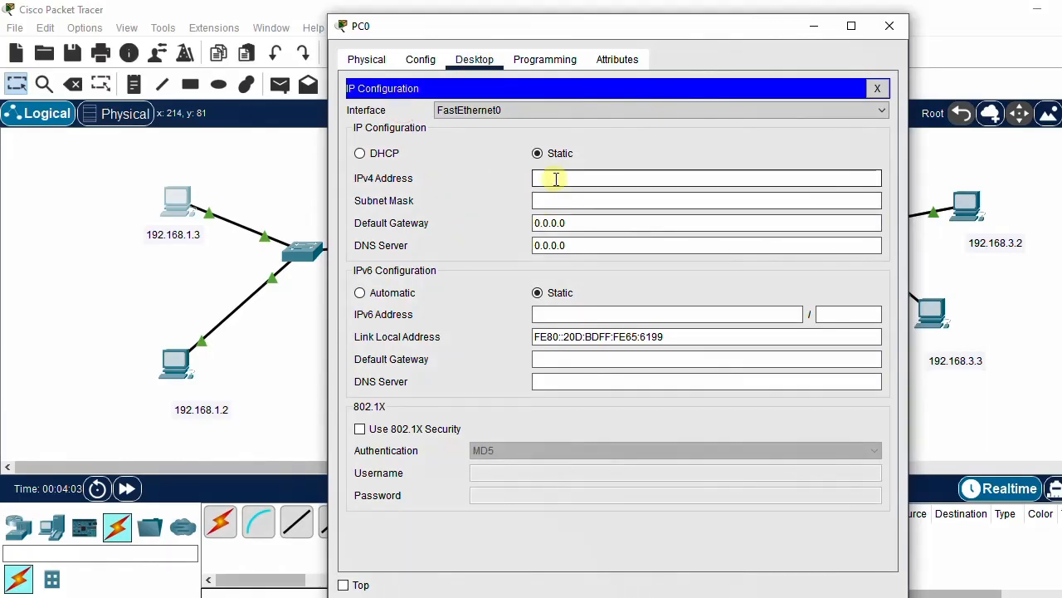
type("192.168.1.")
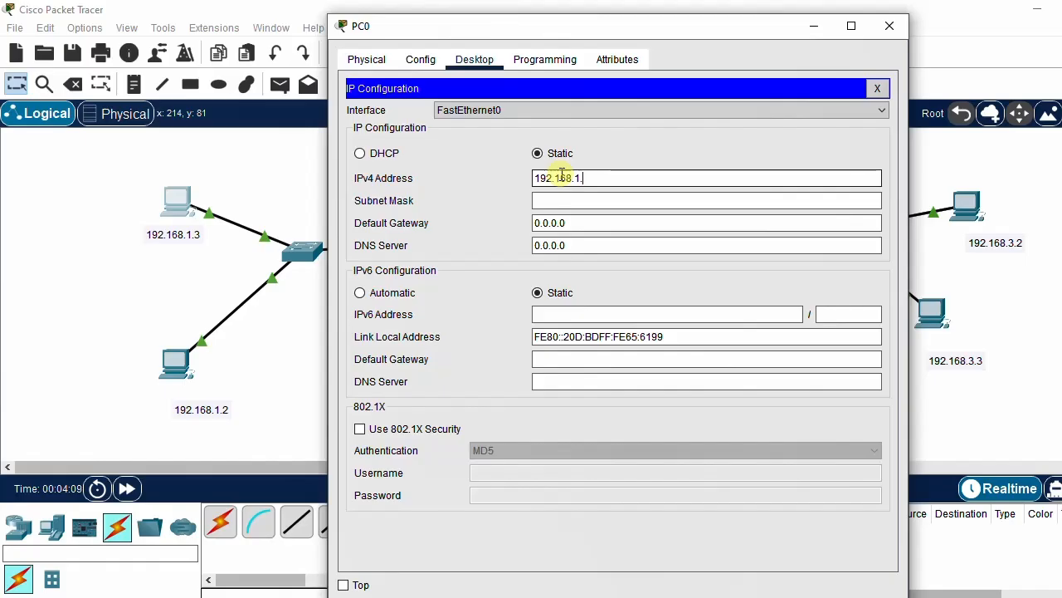
type("3")
Fill in the subnet mask 255.255.255.0 for this PC, set its default gateway to 192.168.1.1 and close its window.
left_click_drag(612, 177, 491, 188)
key("ctrl+c")
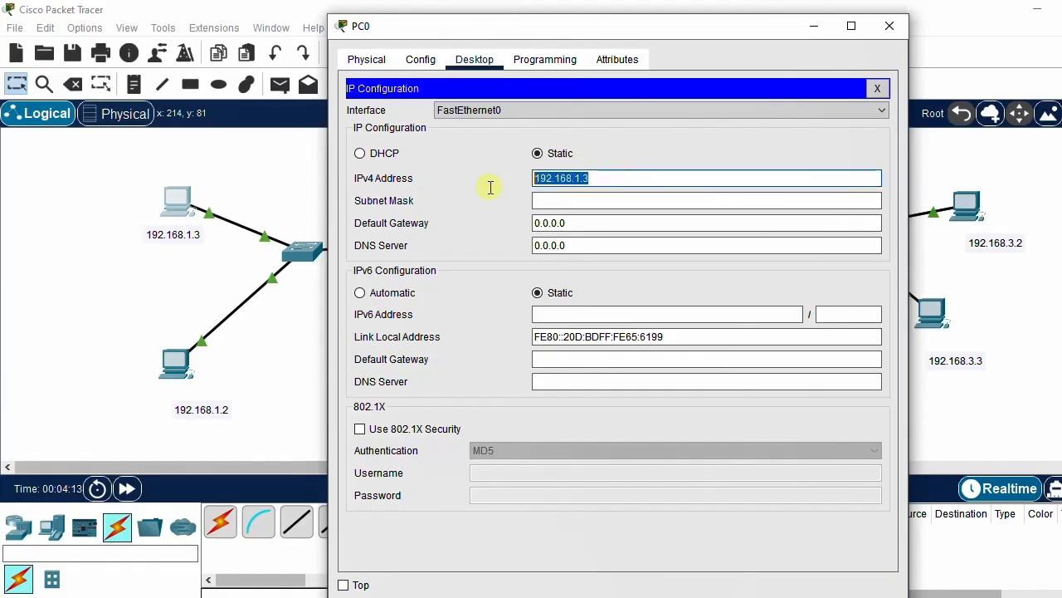
left_click(570, 202)
left_click(573, 221)
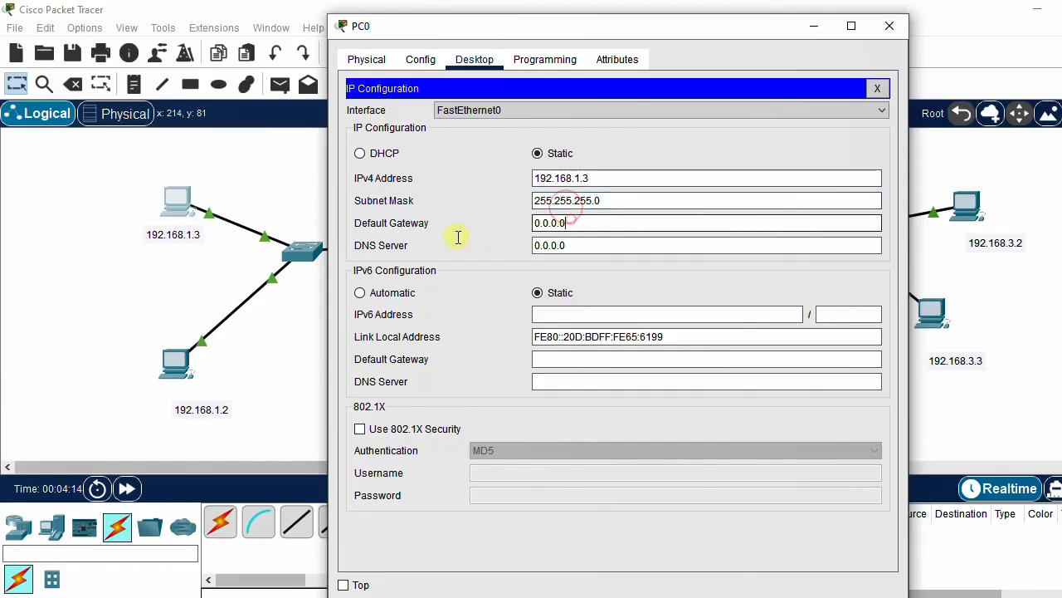
left_click_drag(573, 222, 517, 222)
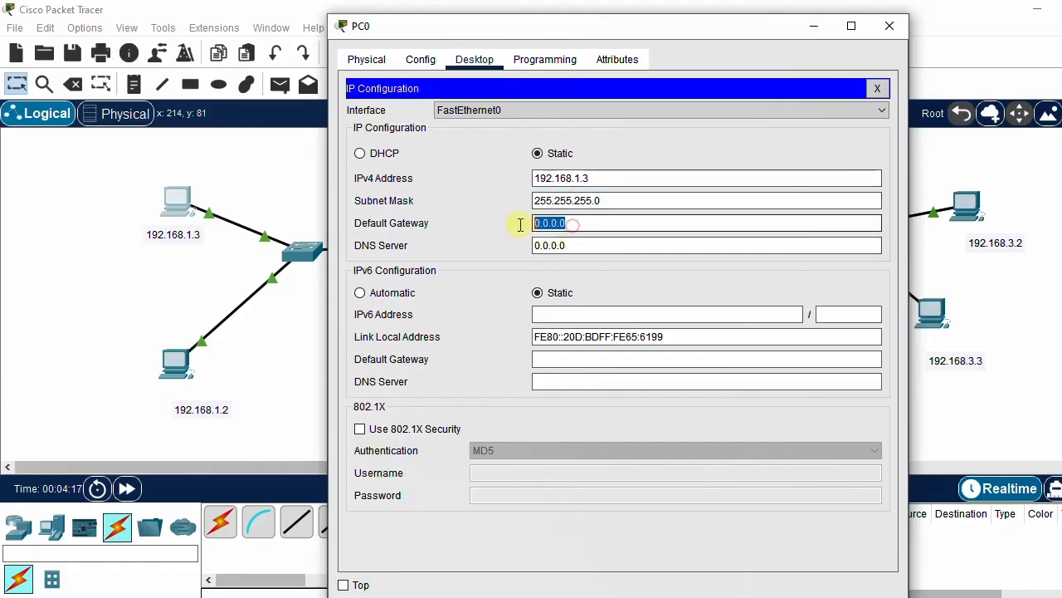
key("ctrl+v")
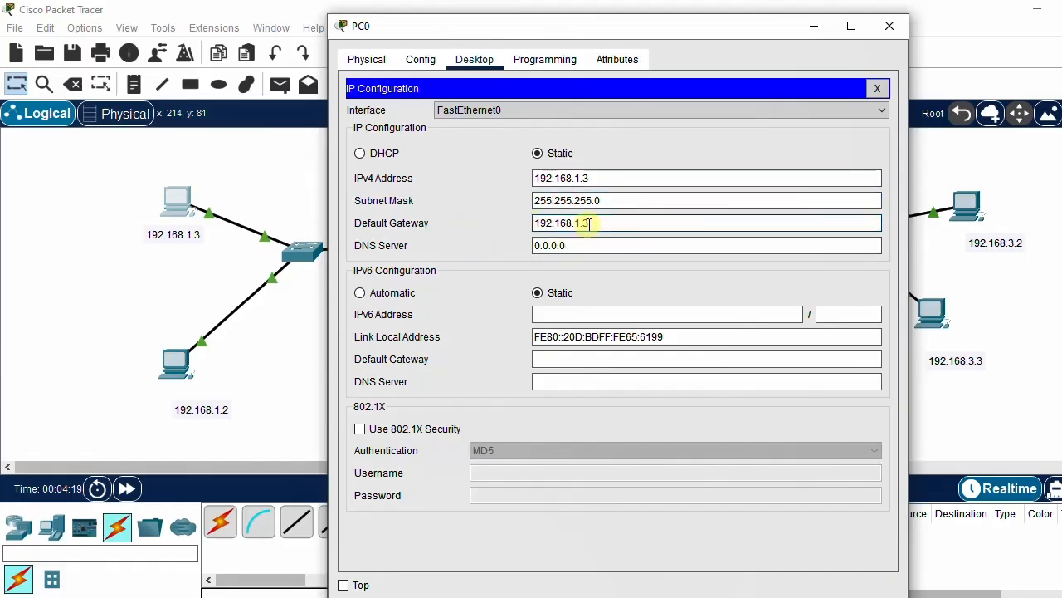
left_click_drag(583, 223, 623, 225)
type("1")
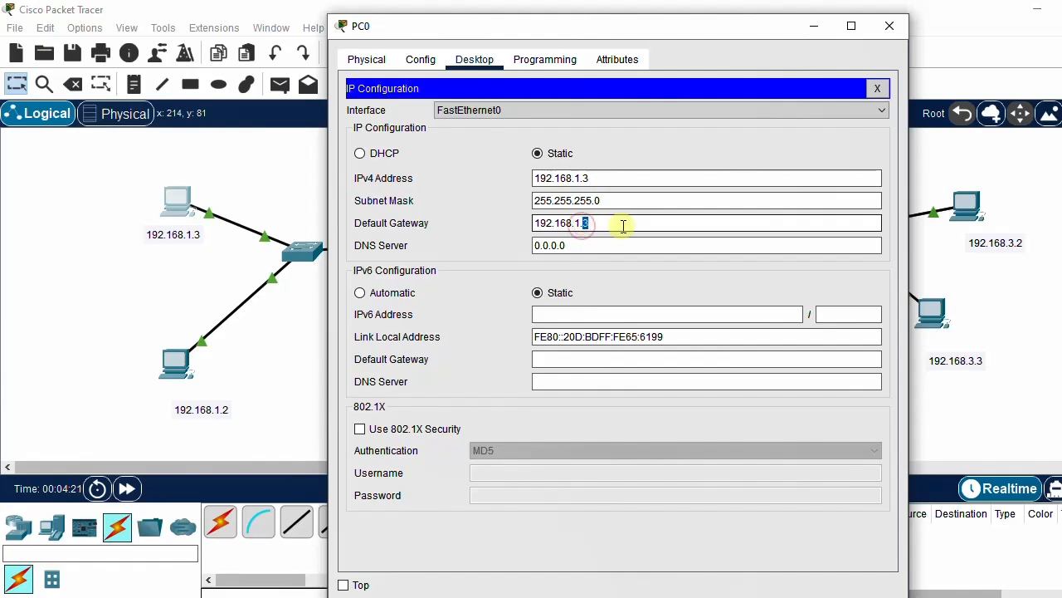
left_click(612, 246)
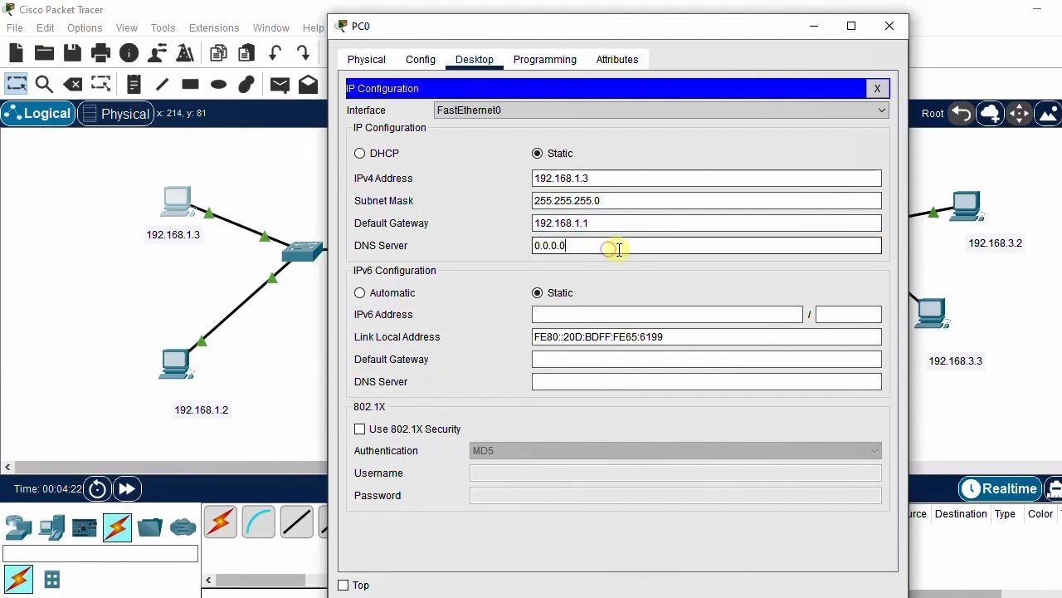
left_click(891, 27)
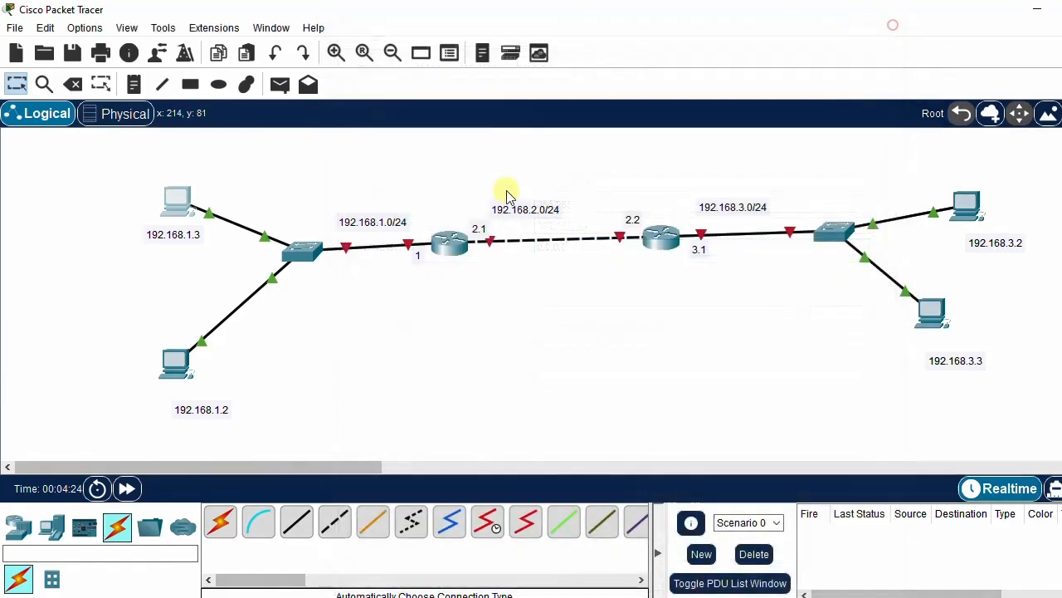
Give the lower PC of the left network the static IPv4 address 192.168.1.2 with subnet mask 255.255.255.0.
left_click(174, 366)
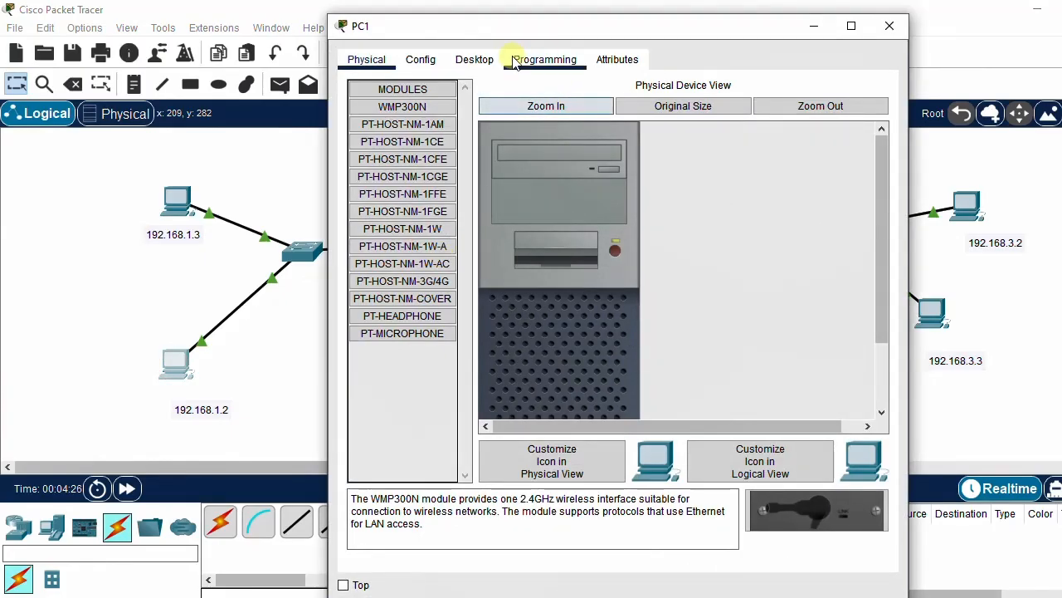
left_click(474, 59)
left_click(372, 121)
left_click(558, 171)
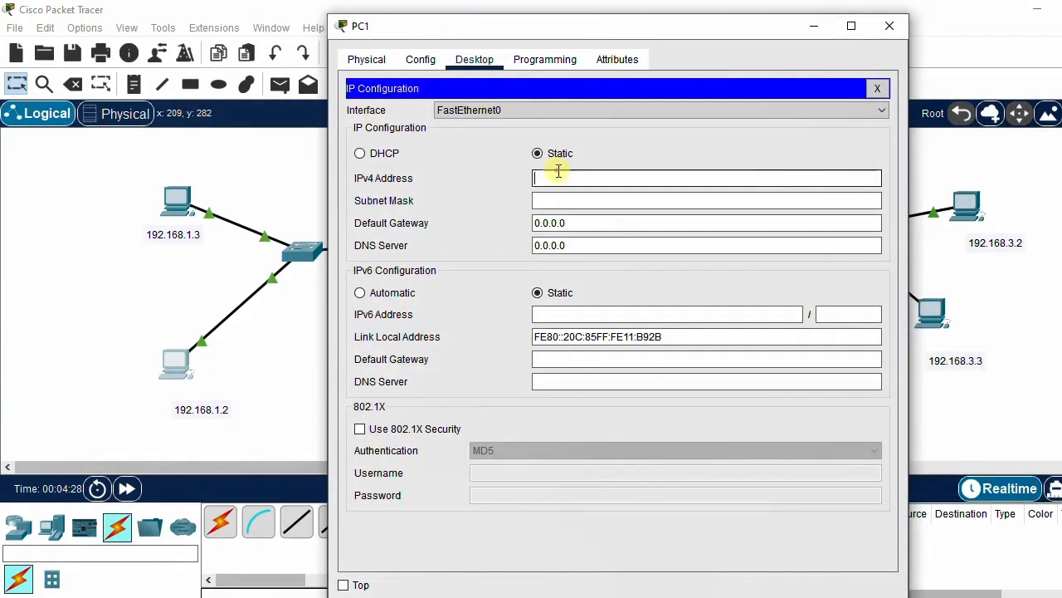
type("192.168.1.3")
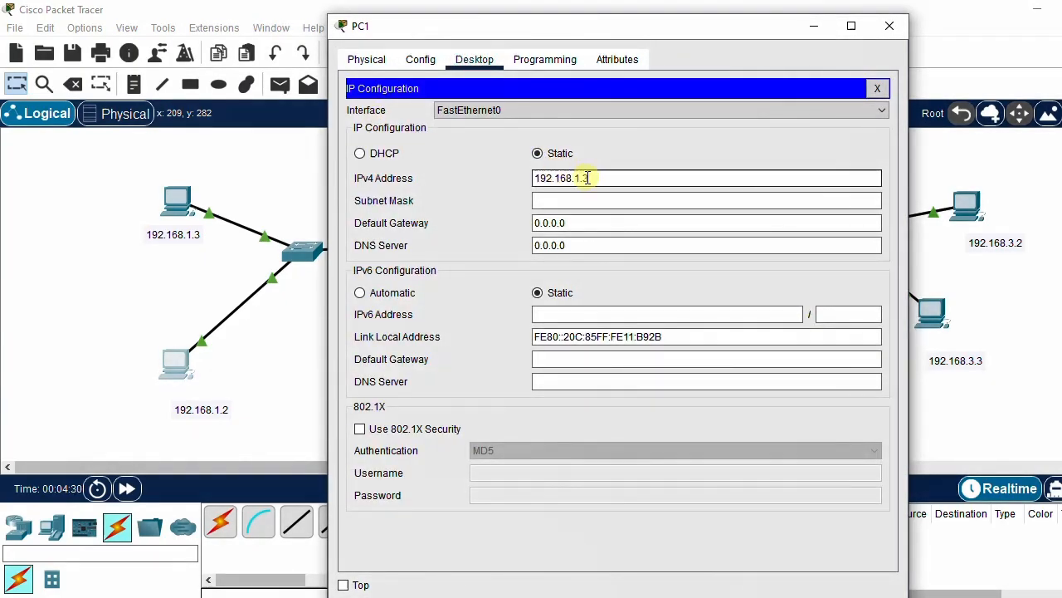
left_click_drag(585, 178, 595, 177)
left_click(591, 200)
Set the lower left PC's default gateway to 192.168.1.1 and close its window.
left_click_drag(589, 221, 523, 224)
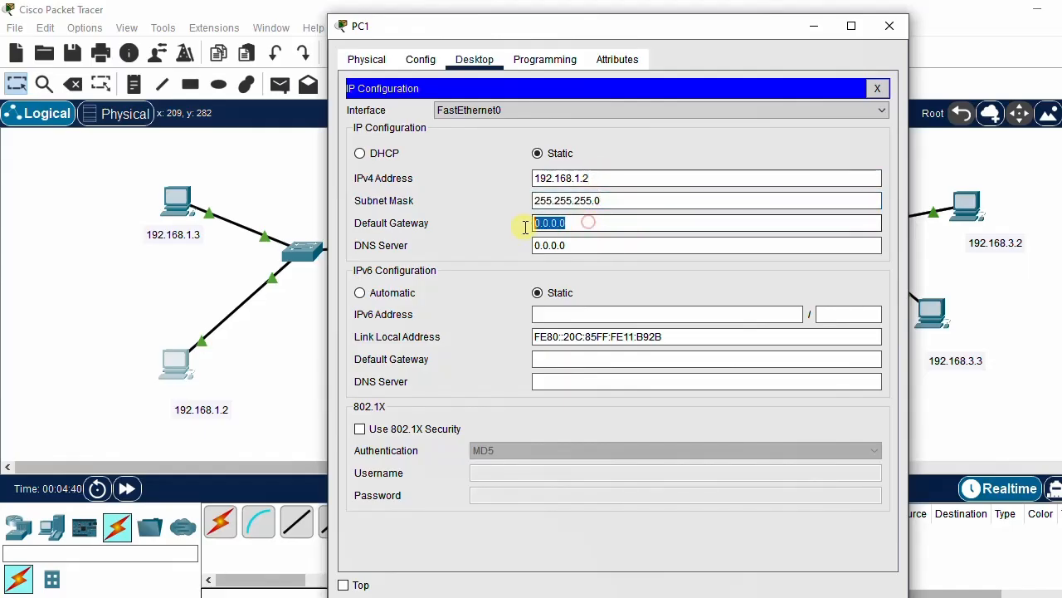
type("192.168.1.1")
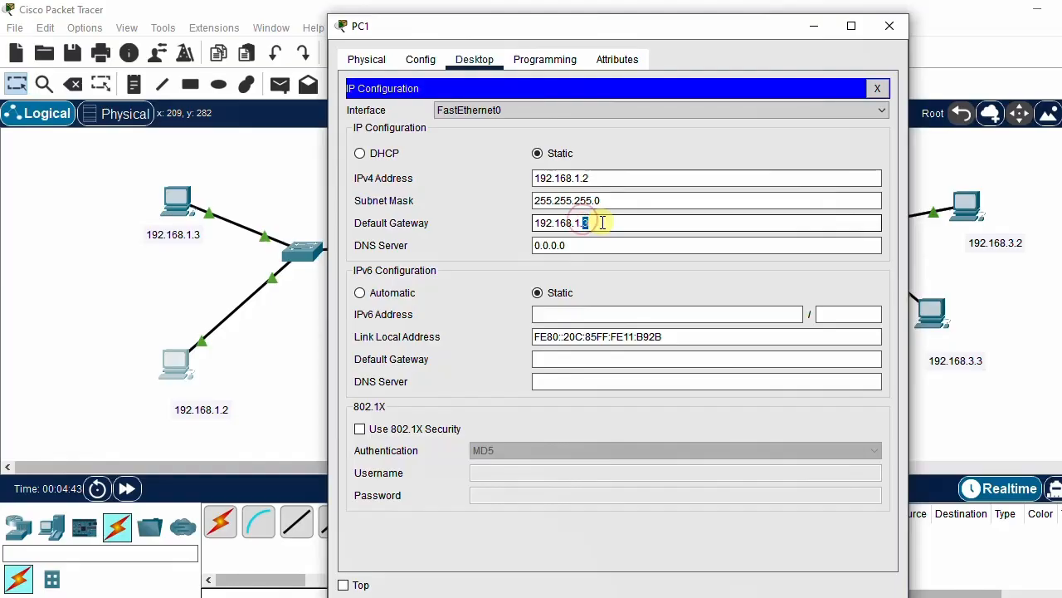
left_click(889, 26)
Open the left router's configuration settings and move the window aside so the left network can be seen.
left_click(457, 247)
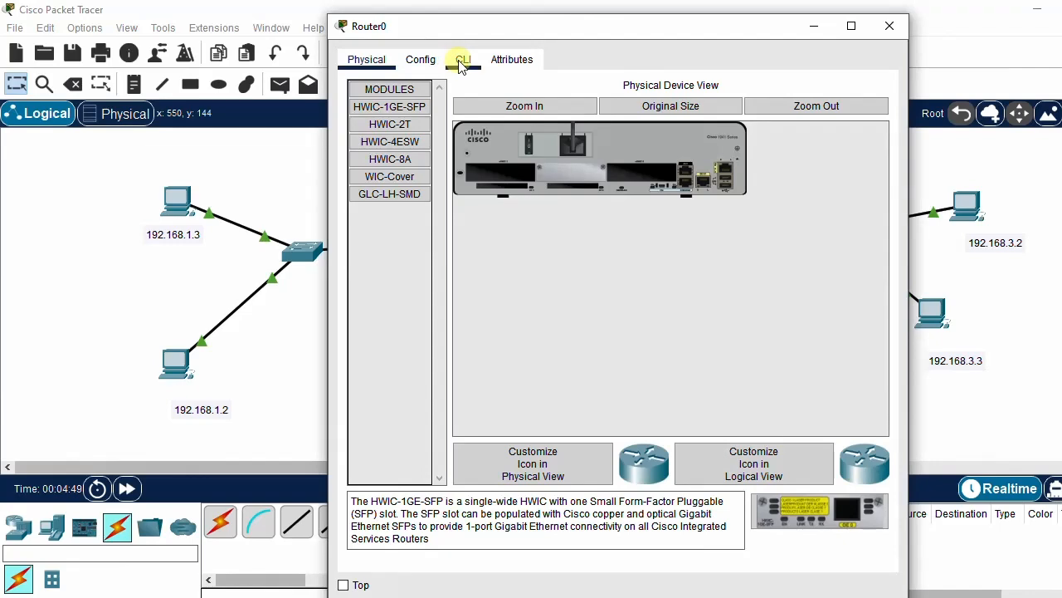
left_click(419, 59)
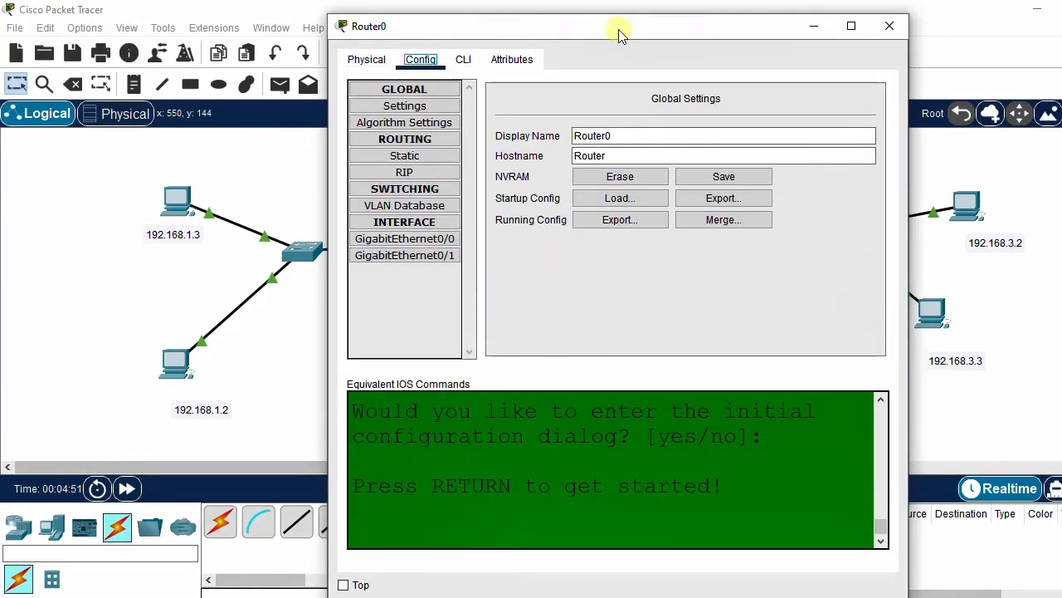
left_click_drag(618, 33, 868, 65)
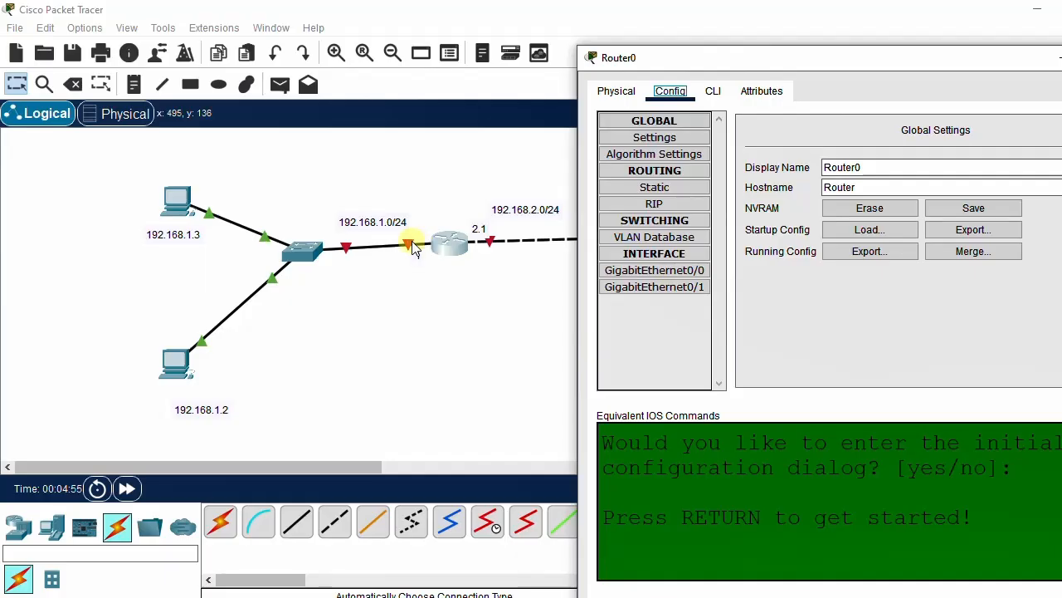
Minimize the presentation and bring the Router0 configuration window back to the front.
left_click(422, 316)
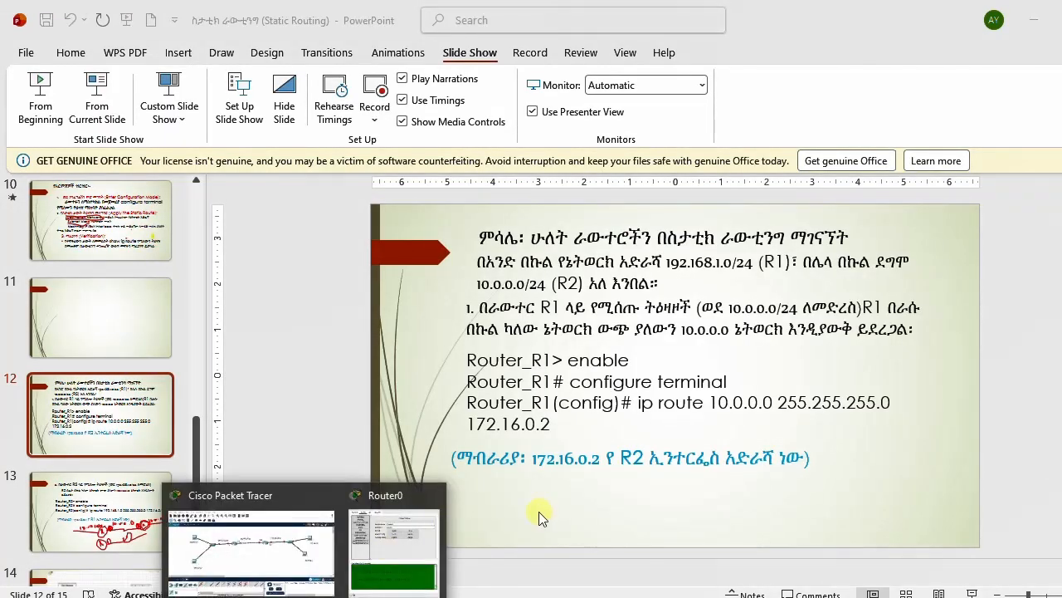
left_click(1033, 19)
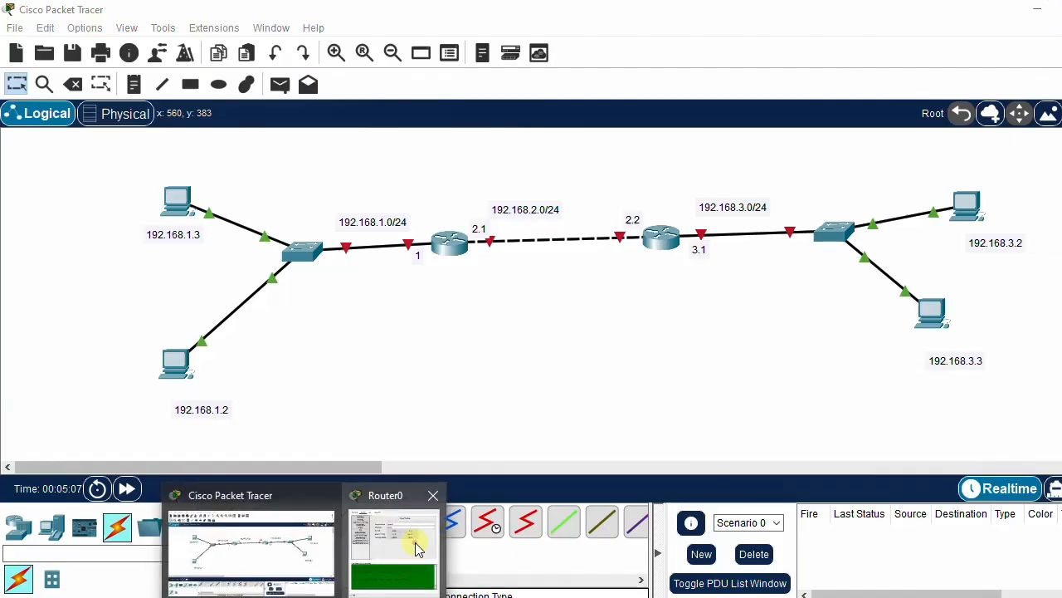
left_click(415, 544)
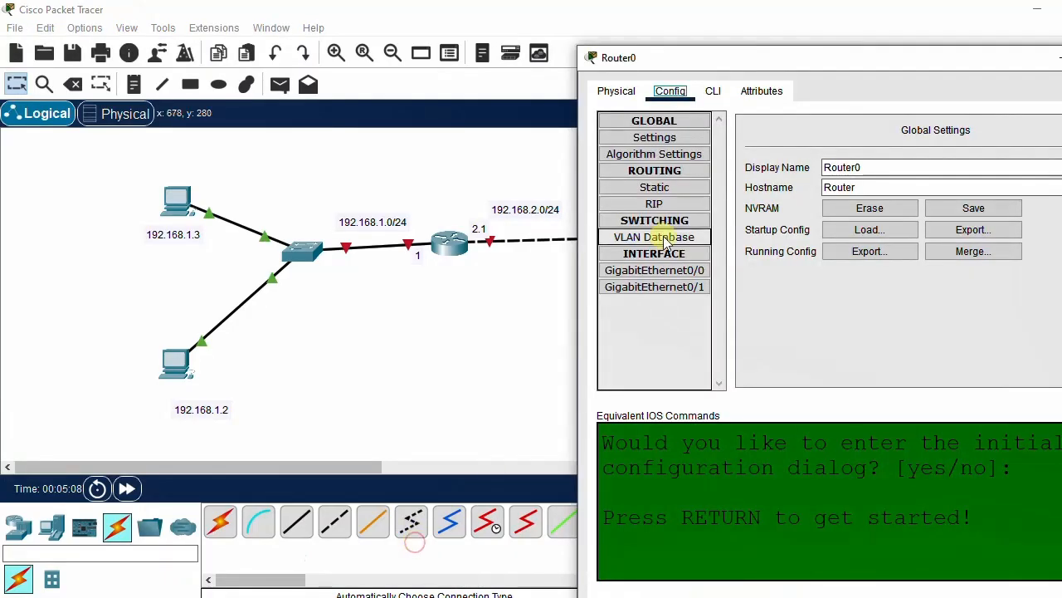
Configure the left router's GigabitEthernet0/1 with IPv4 address 192.168.2.1 and subnet mask 255.255.255.0, and turn the port on.
left_click(688, 289)
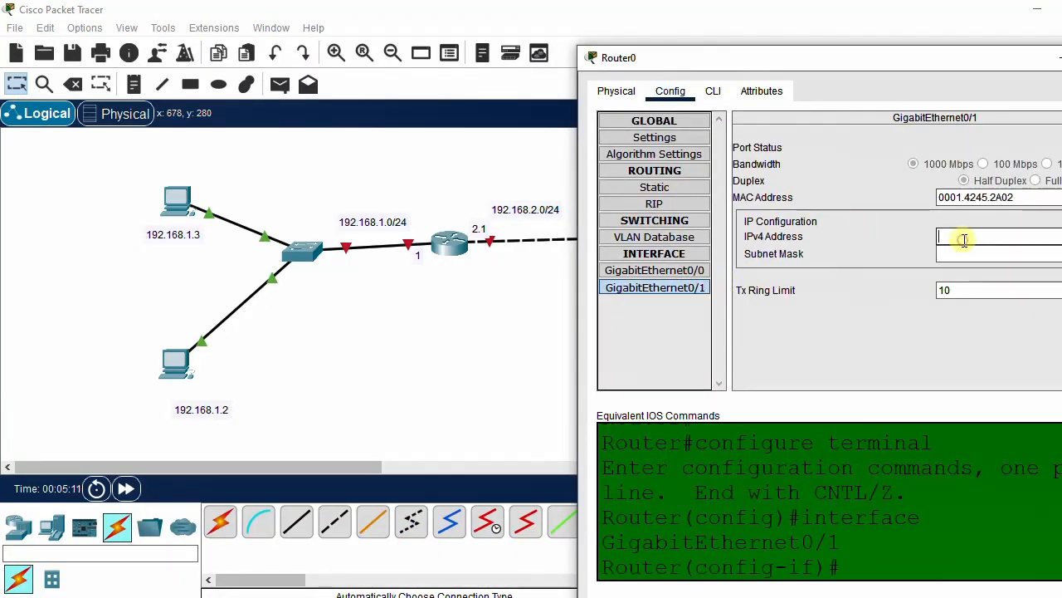
left_click_drag(929, 61, 727, 18)
left_click(746, 245)
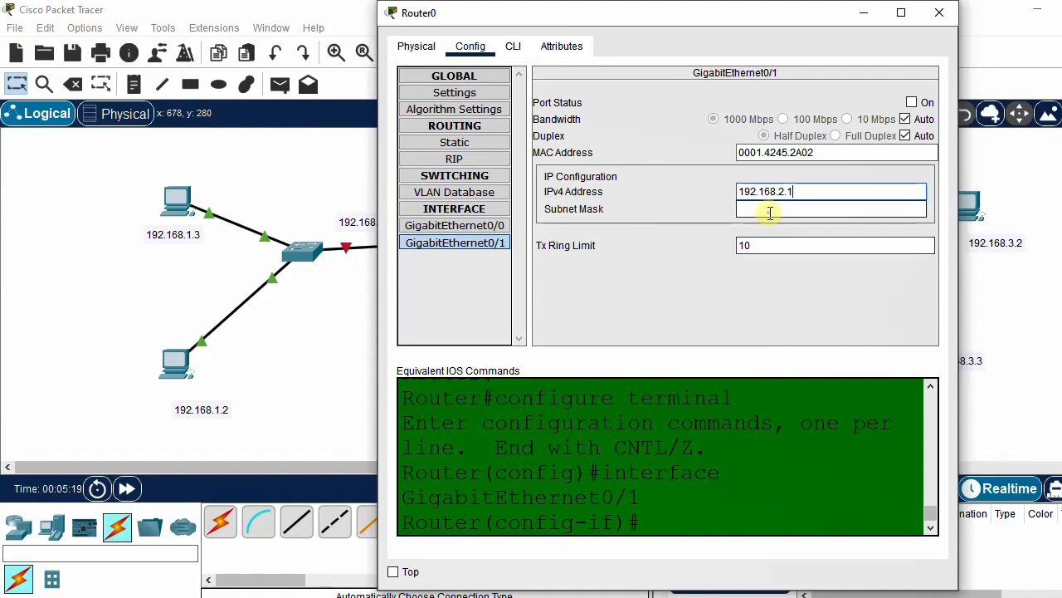
left_click(811, 209)
left_click(912, 100)
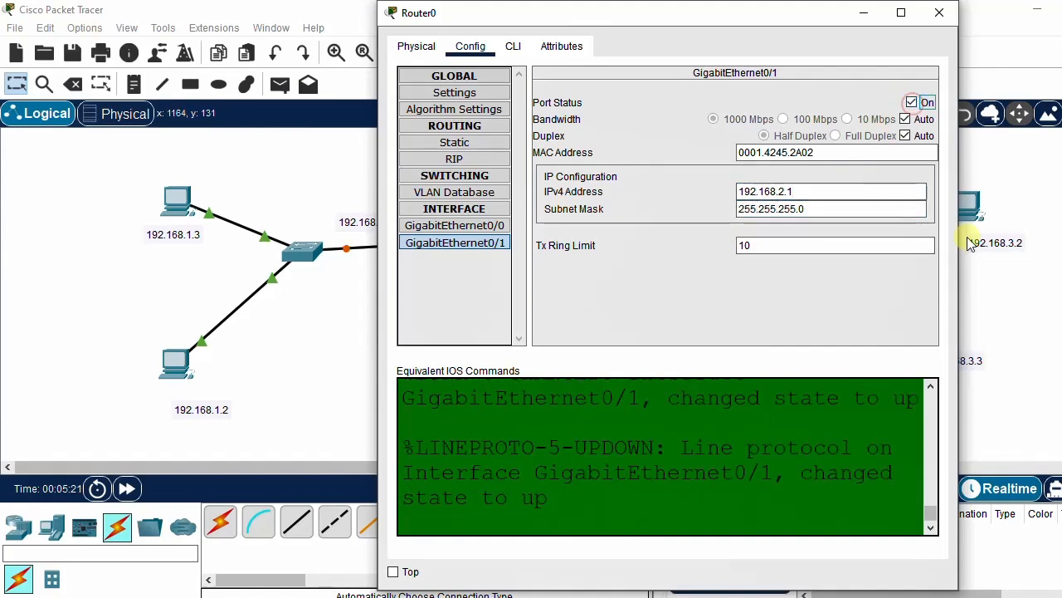
Open the left router's GigabitEthernet0/0 settings and check which port its link to the right router uses.
left_click(481, 227)
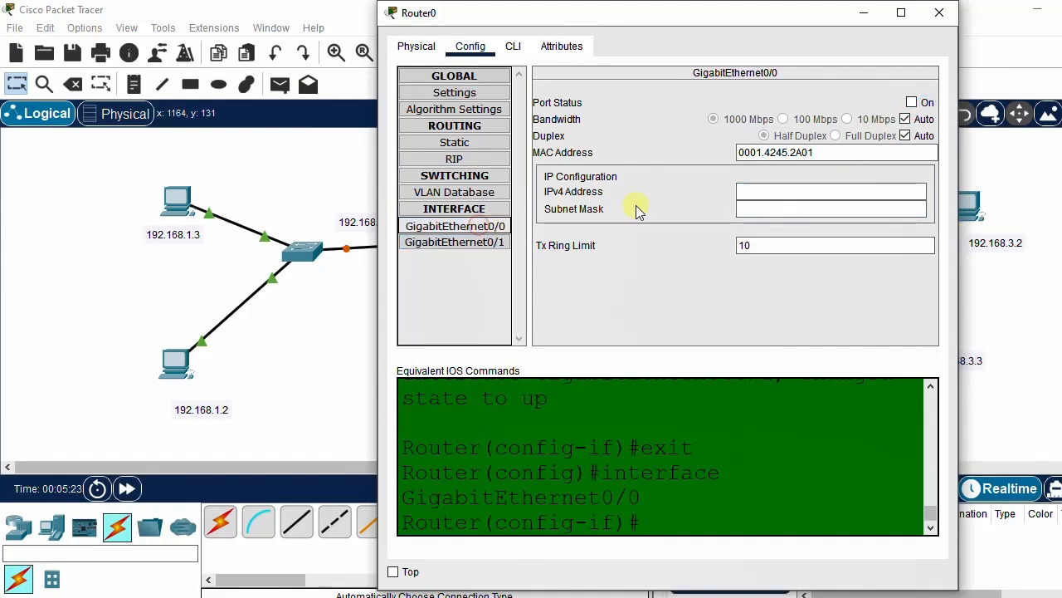
left_click_drag(702, 20, 826, 317)
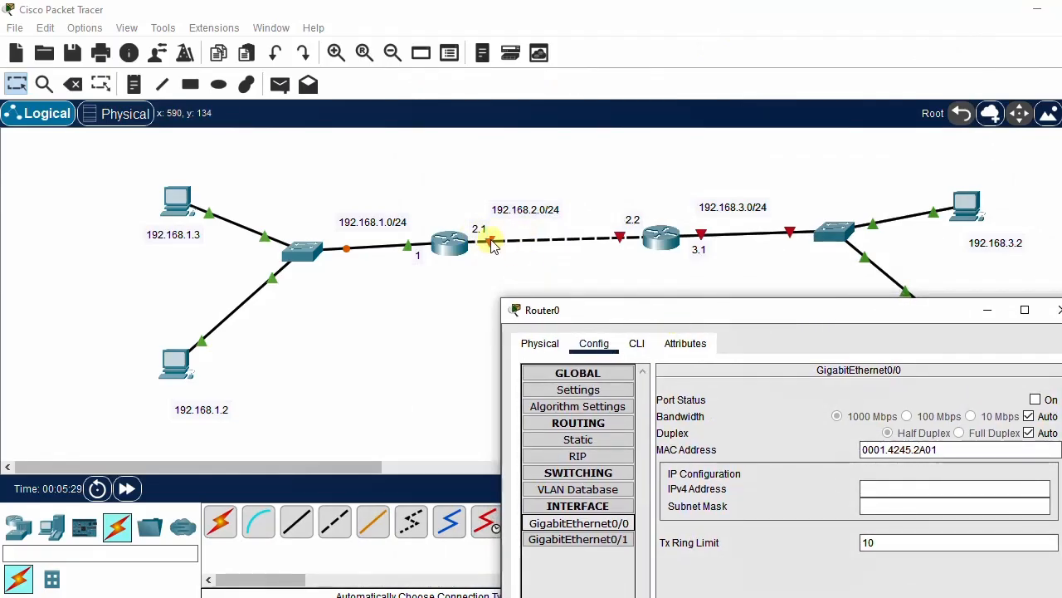
left_click(469, 319)
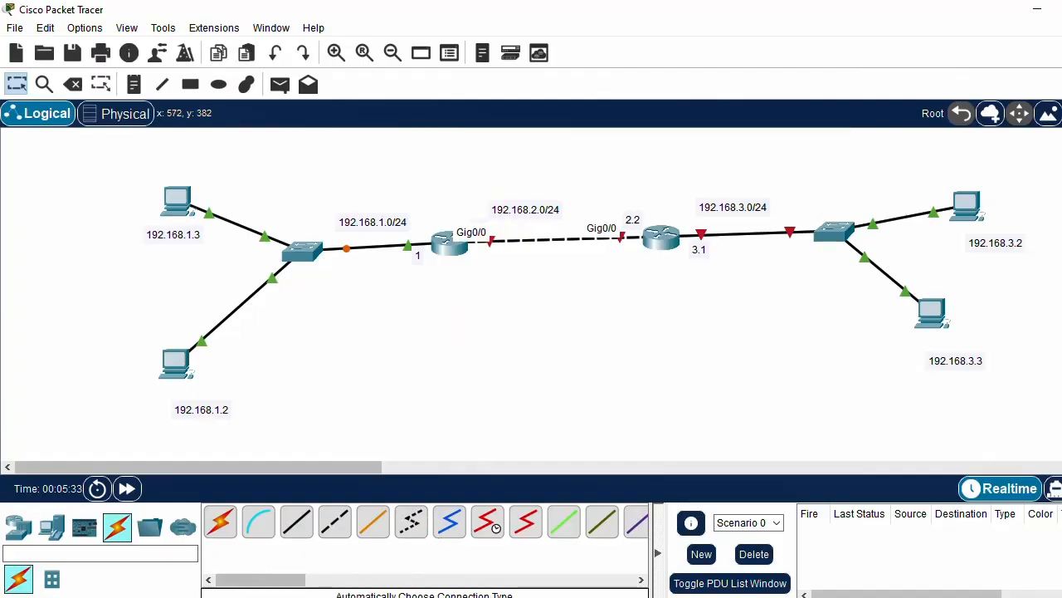
mouse_move(487, 561)
left_click(385, 578)
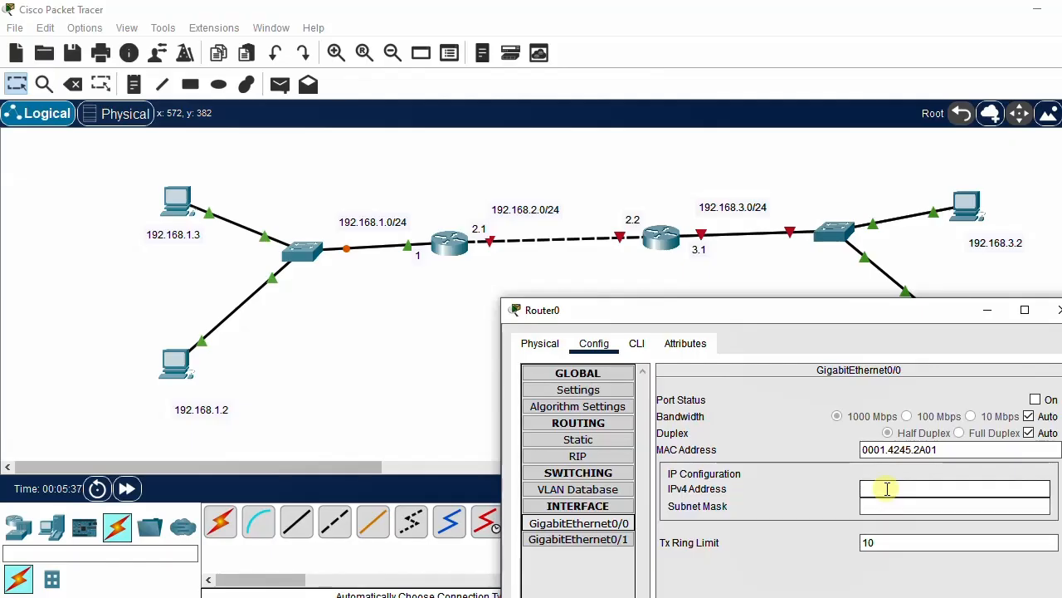
Try to assign the IPv4 address 192.168.2.1 to the left router's GigabitEthernet0/0.
left_click(611, 525)
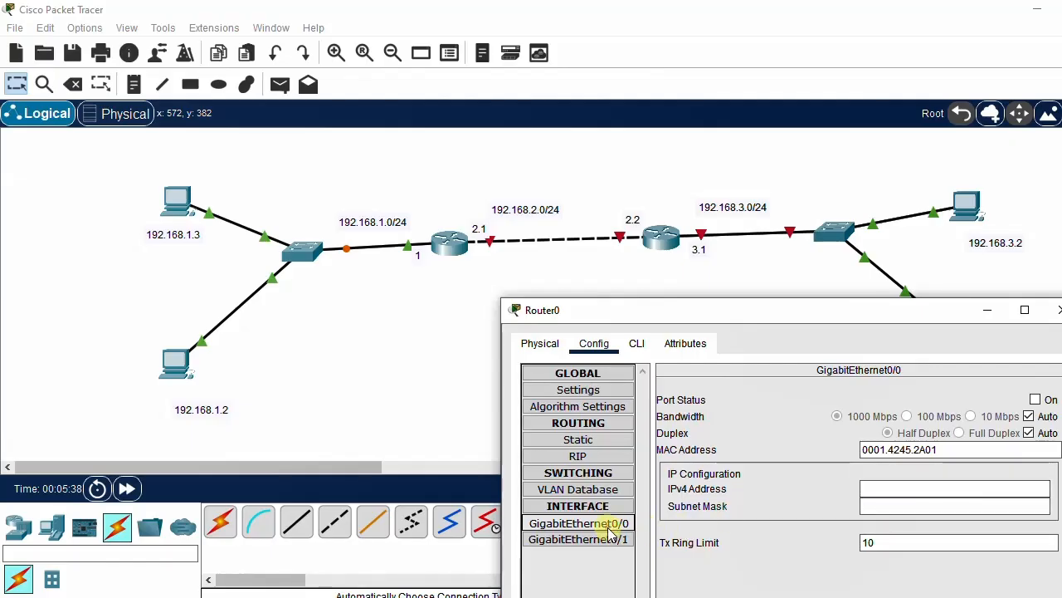
left_click(891, 481)
left_click_drag(799, 310, 651, 154)
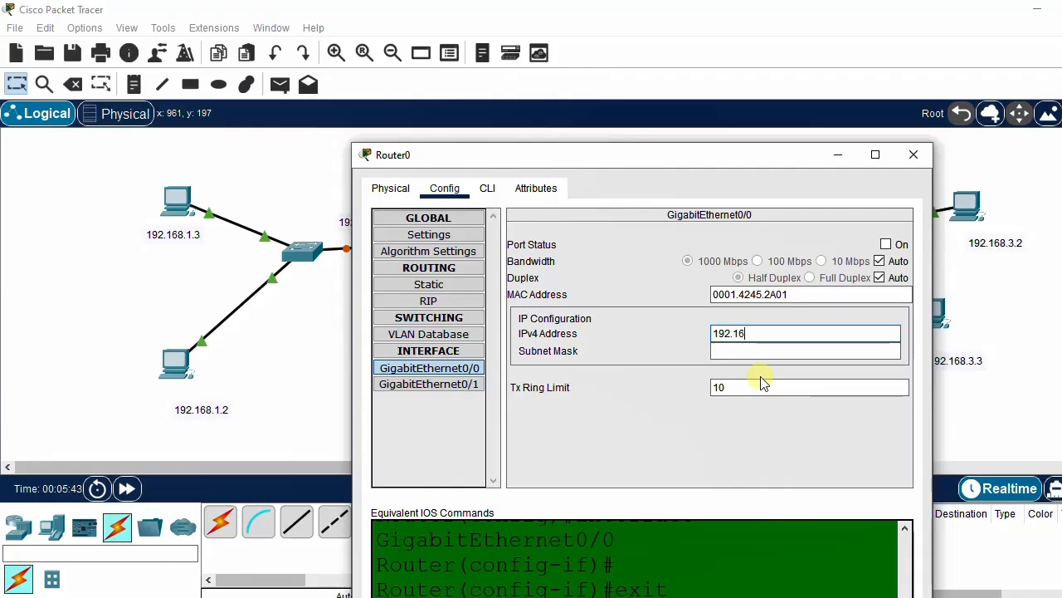
type("192.168.2.1")
left_click(747, 351)
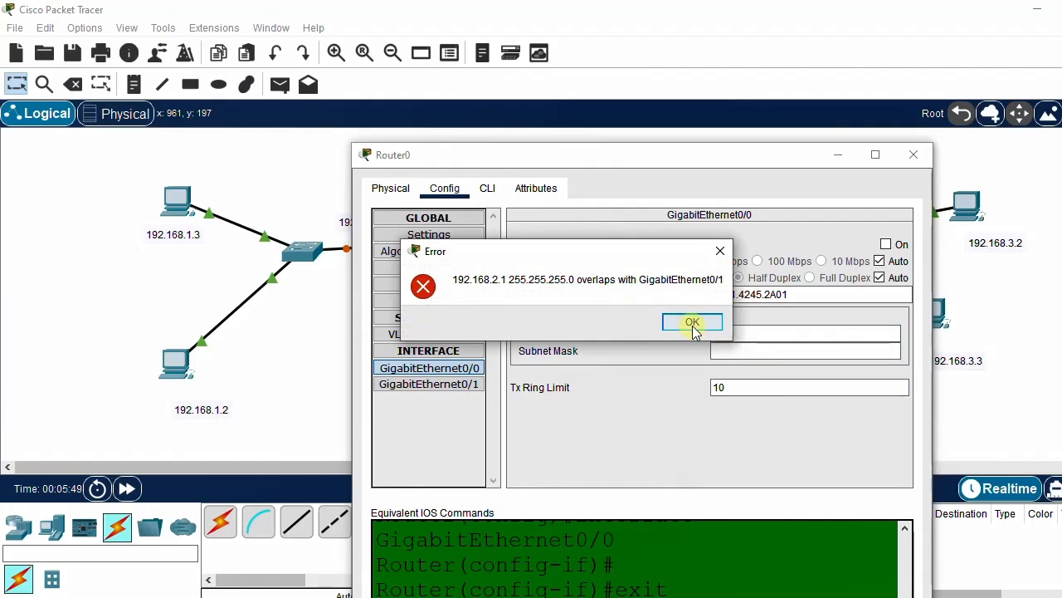
left_click(694, 324)
left_click_drag(795, 295, 764, 294)
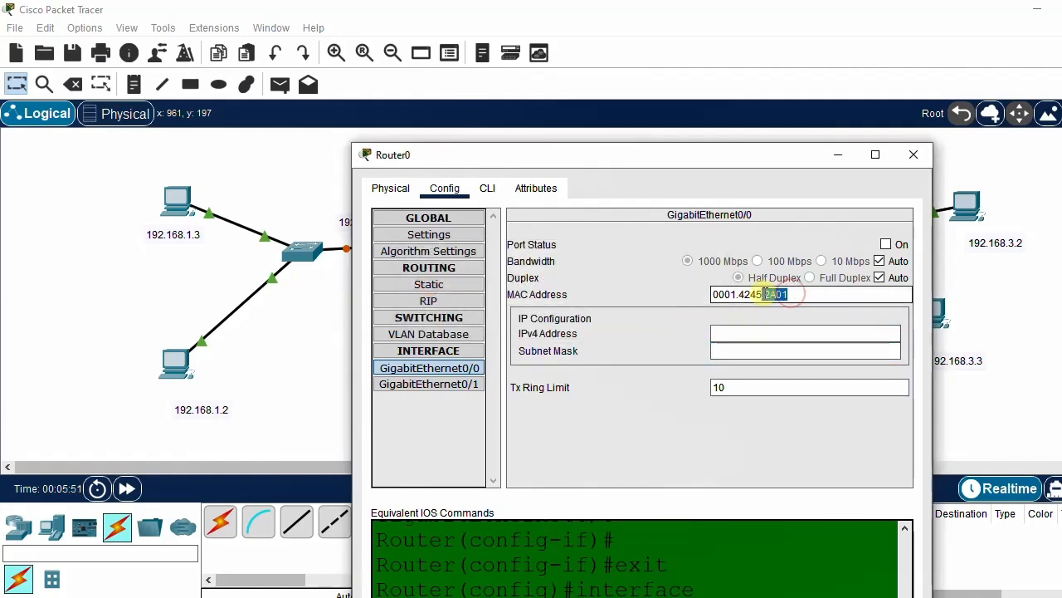
left_click(729, 333)
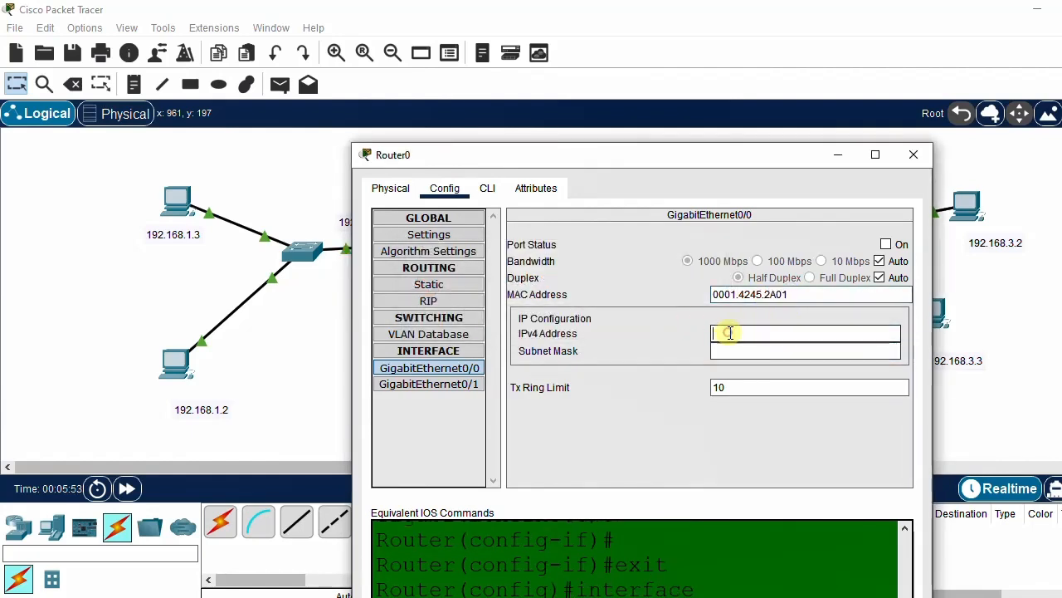
type("192.1")
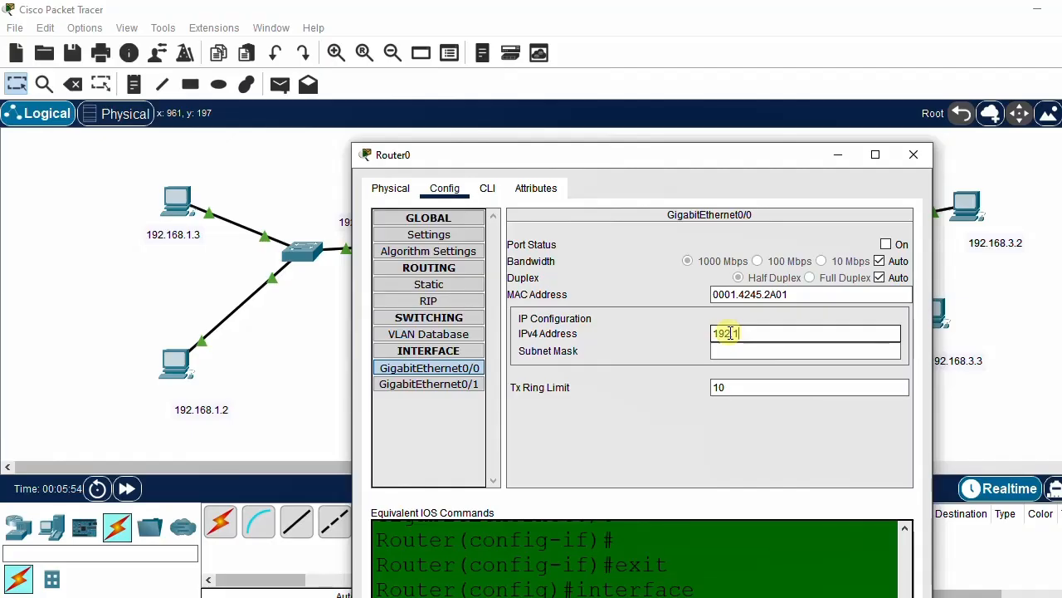
type("68.2.1")
left_click(736, 349)
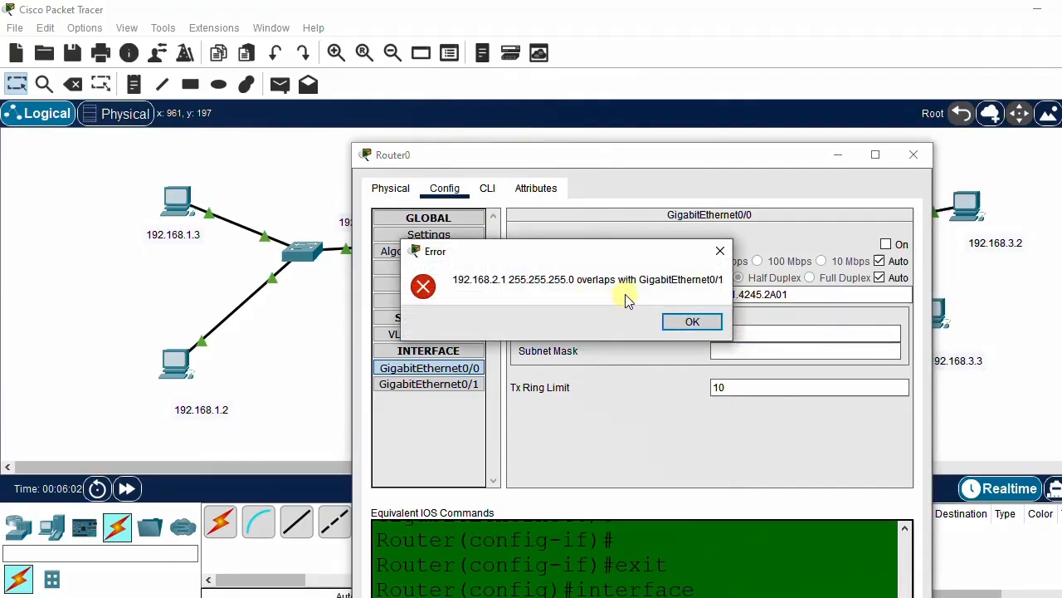
left_click(690, 324)
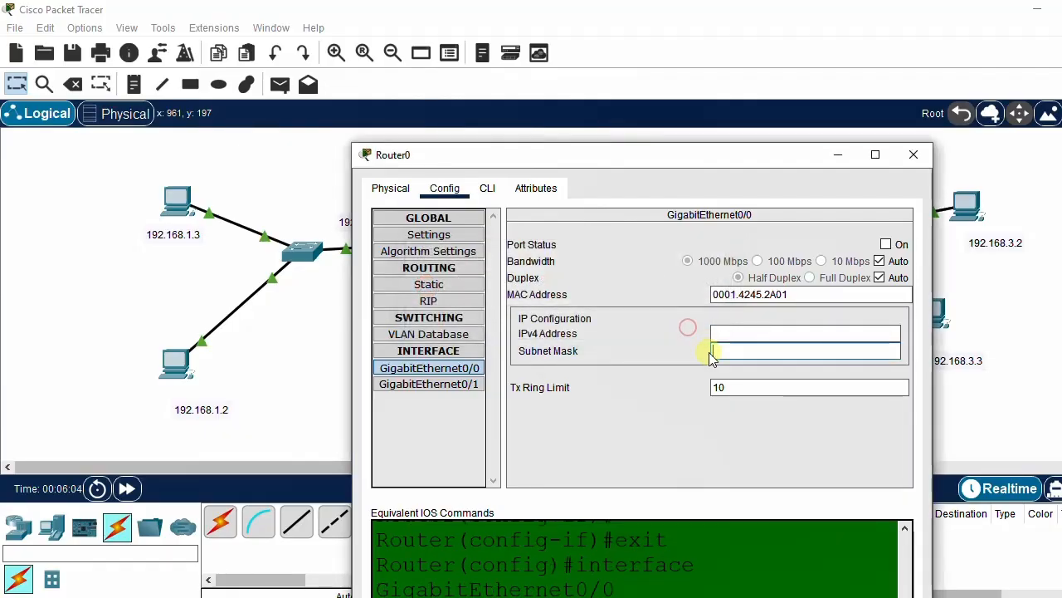
Compare the left router's two GigabitEthernet interface settings and check which port connects to the left switch.
left_click_drag(801, 294, 670, 288)
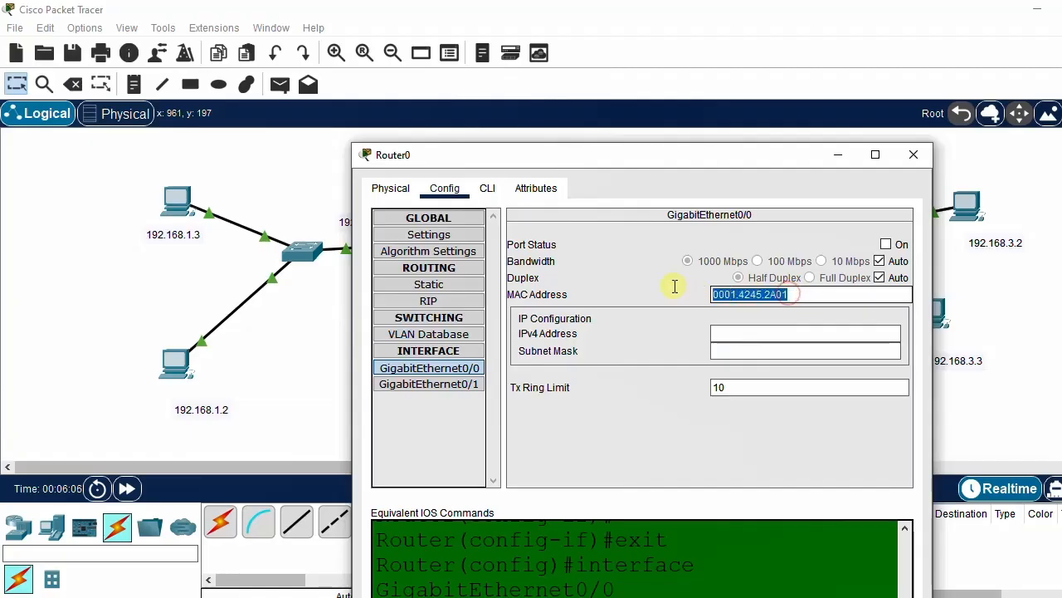
left_click(461, 385)
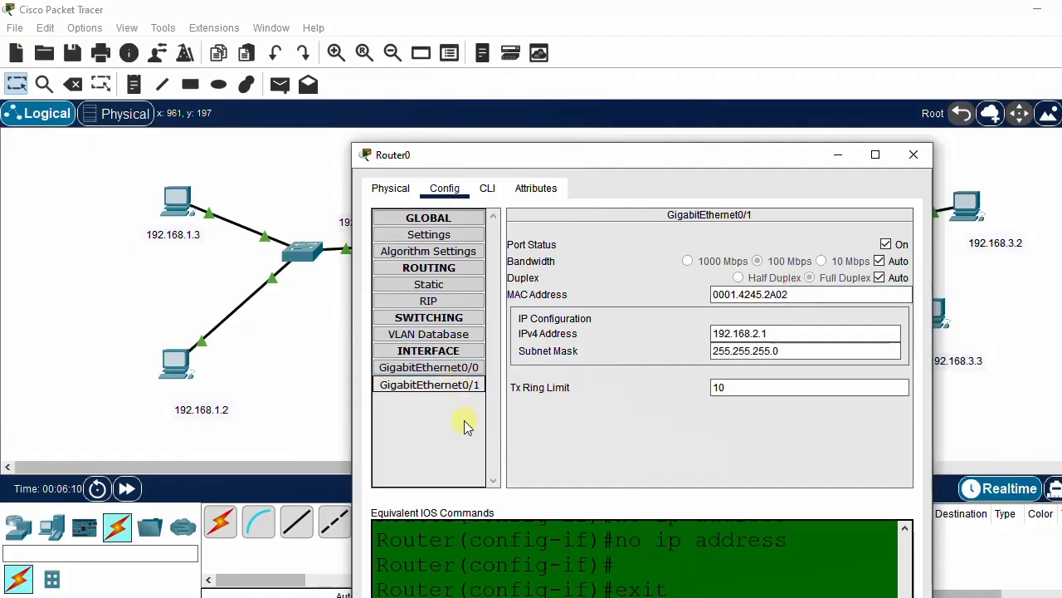
left_click(464, 385)
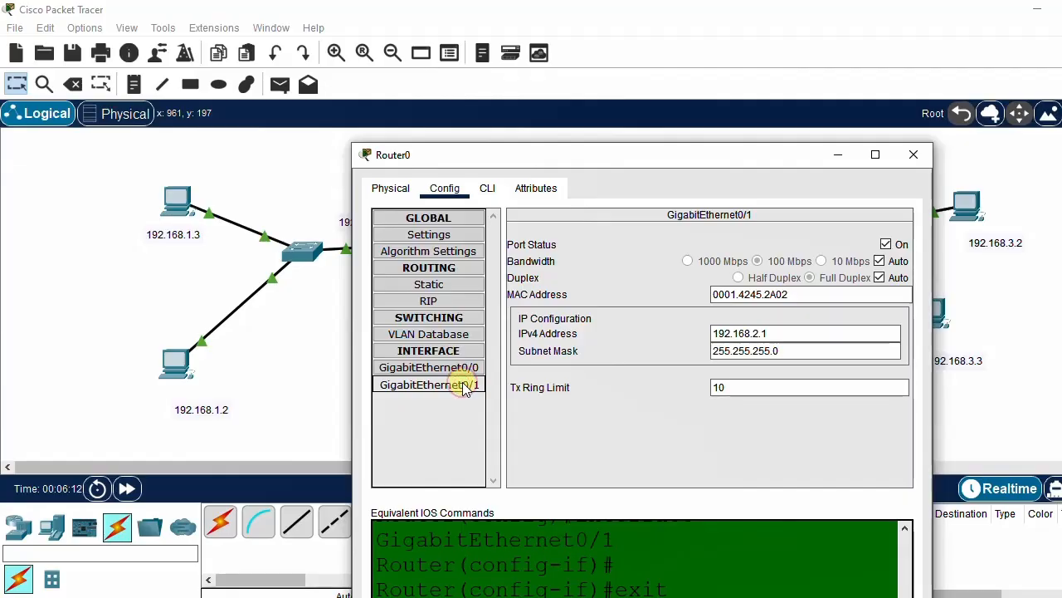
left_click(466, 372)
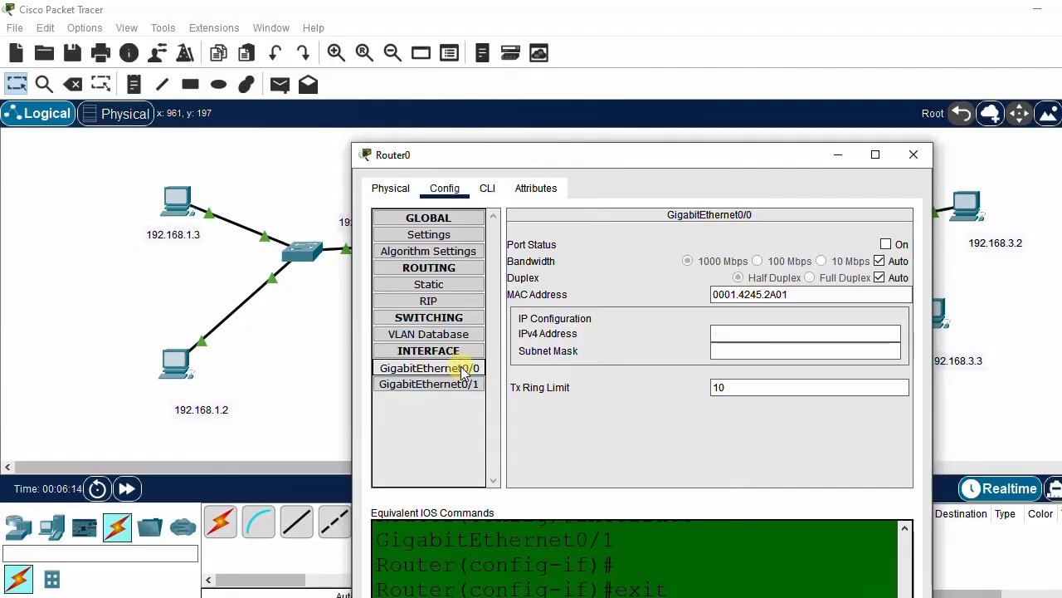
left_click_drag(631, 157, 581, 426)
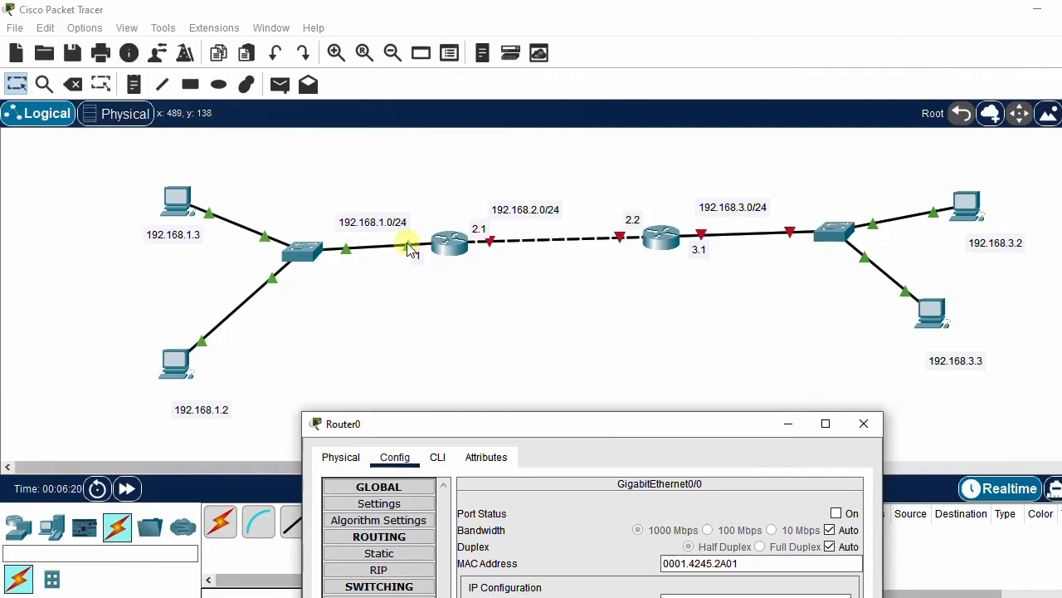
left_click(434, 302)
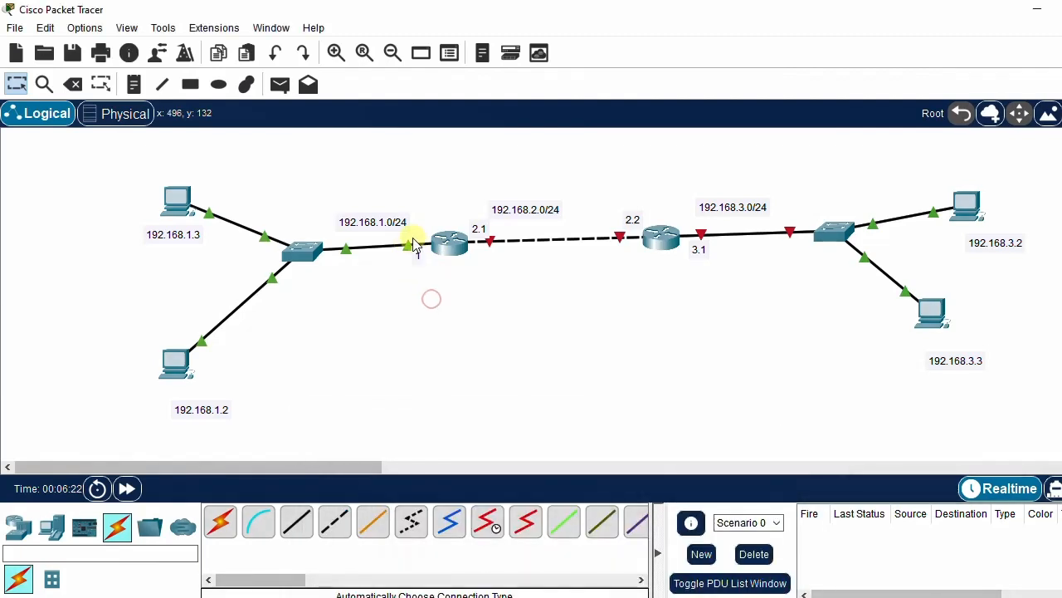
mouse_move(410, 241)
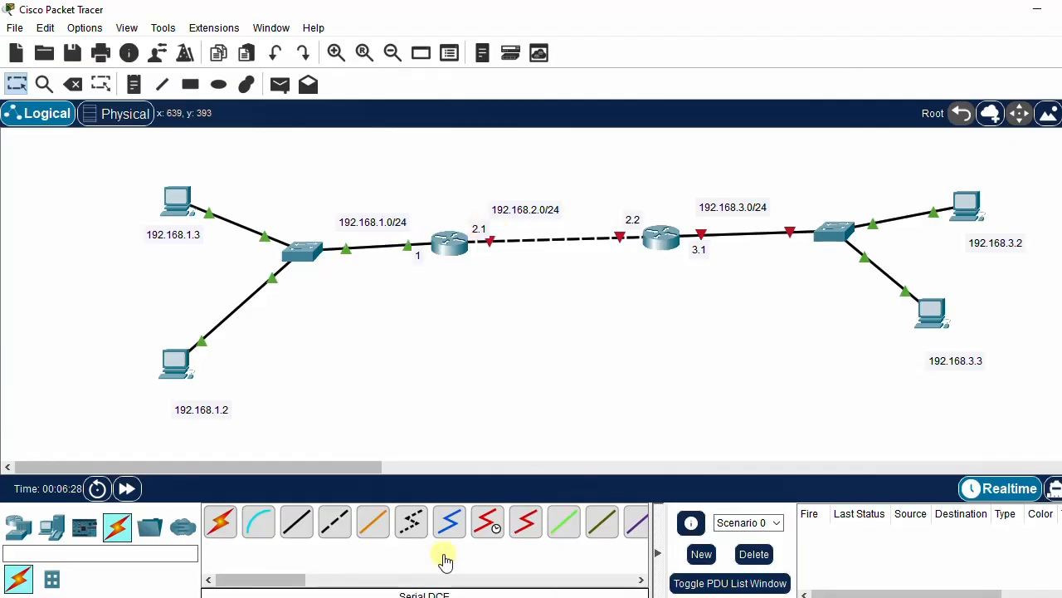
Bring the Router0 window back and set GigabitEthernet0/1's IPv4 address to 192.168.1.1.
left_click(304, 596)
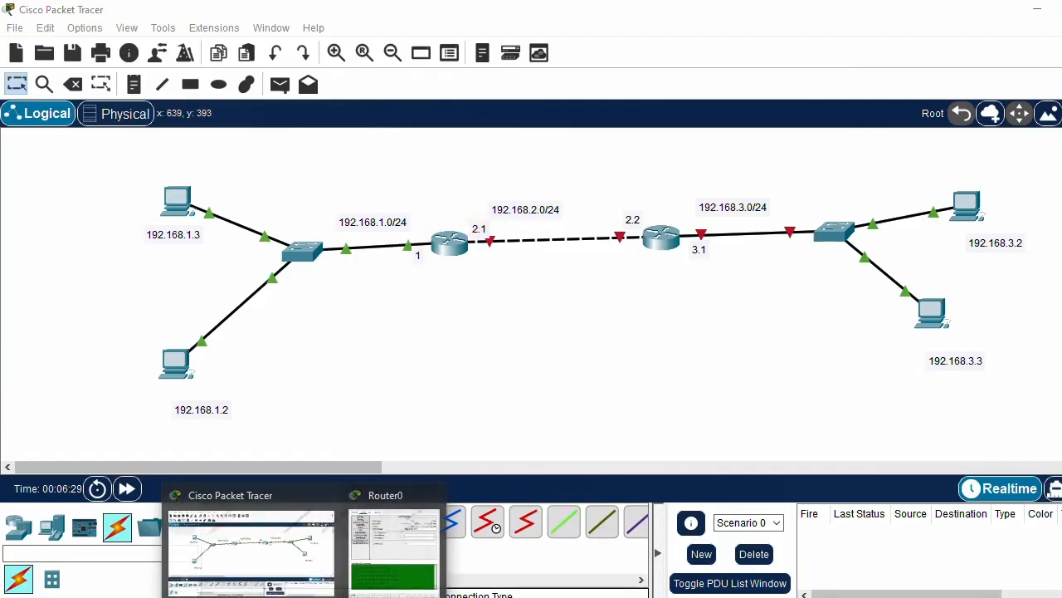
left_click(390, 564)
left_click_drag(708, 430, 764, 114)
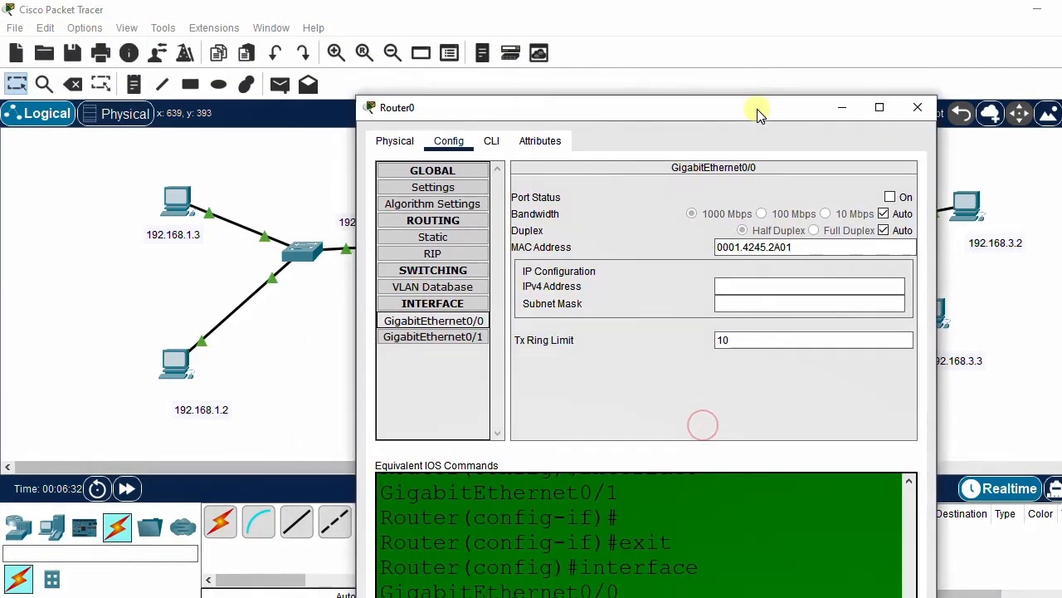
left_click(464, 341)
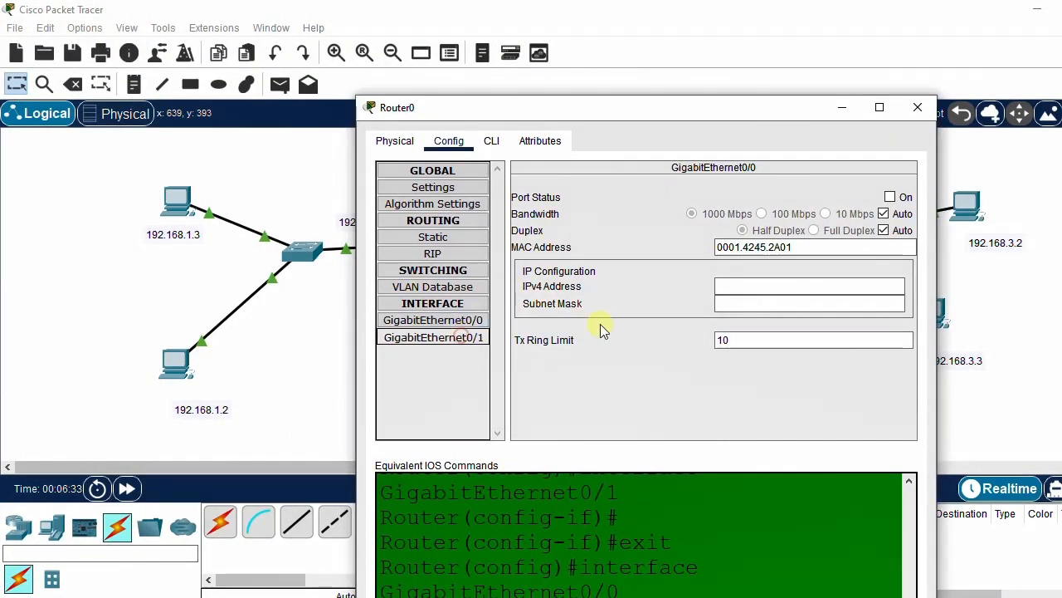
left_click(758, 286)
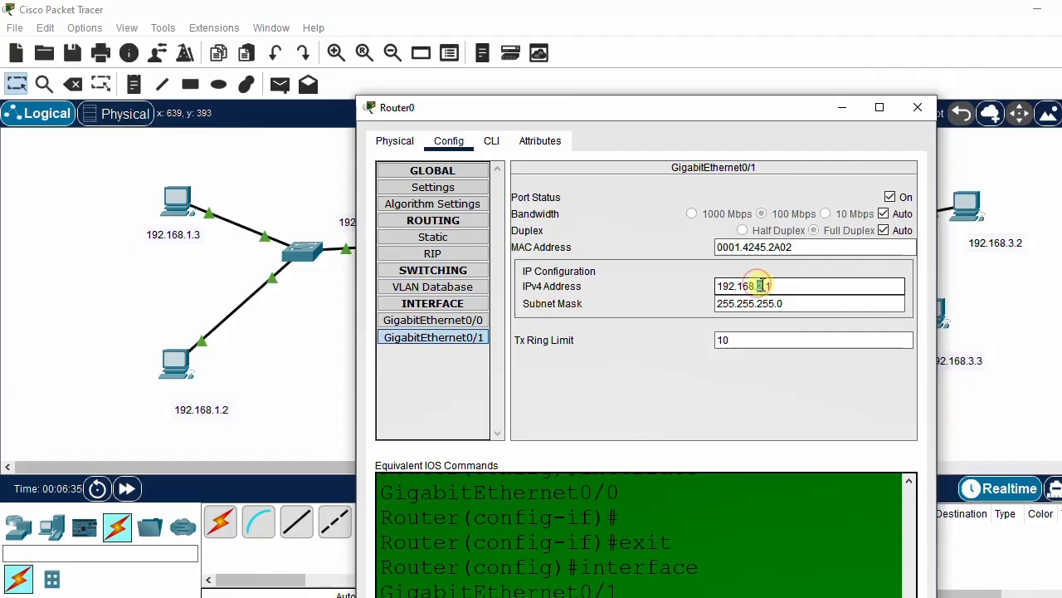
left_click(769, 339)
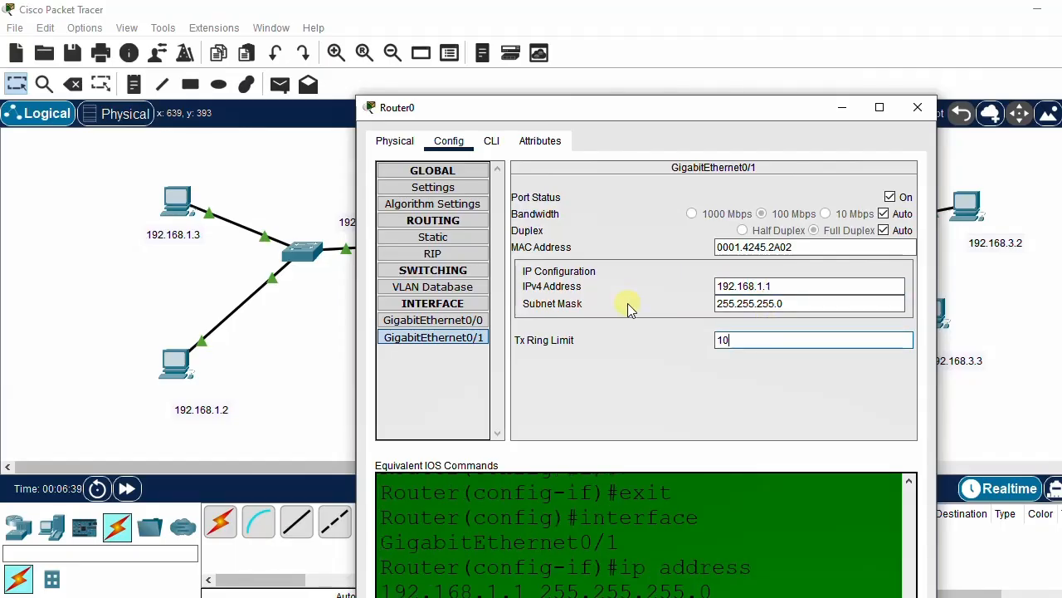
Configure the left router's GigabitEthernet0/0 with IPv4 address 192.168.2.1 and mask 255.255.255.0, turn the port on and close the window.
left_click(462, 324)
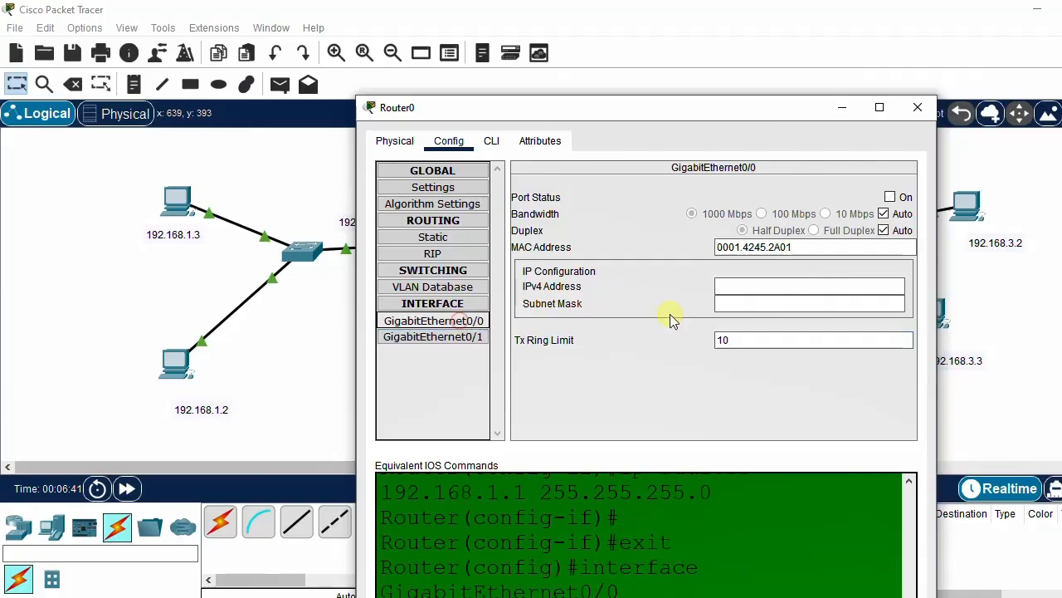
left_click(750, 289)
type("19")
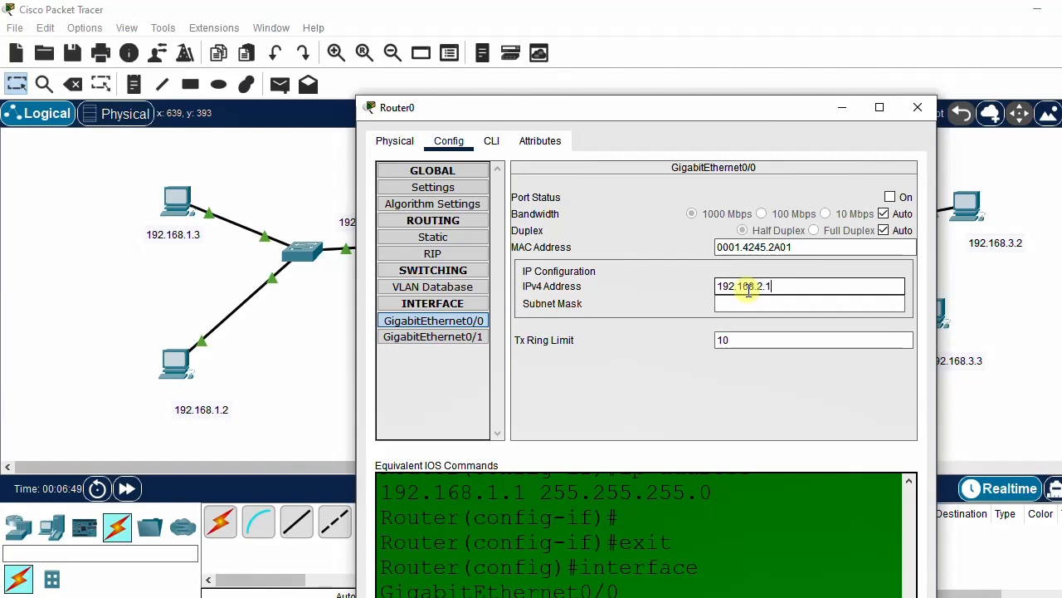
type("2.168.2.1")
left_click(754, 304)
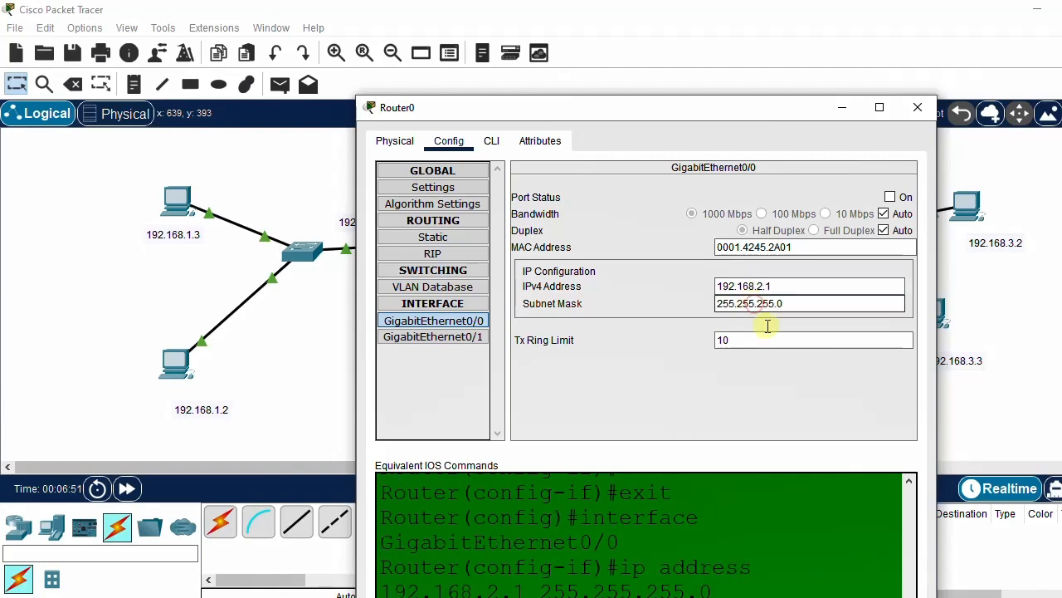
left_click(890, 196)
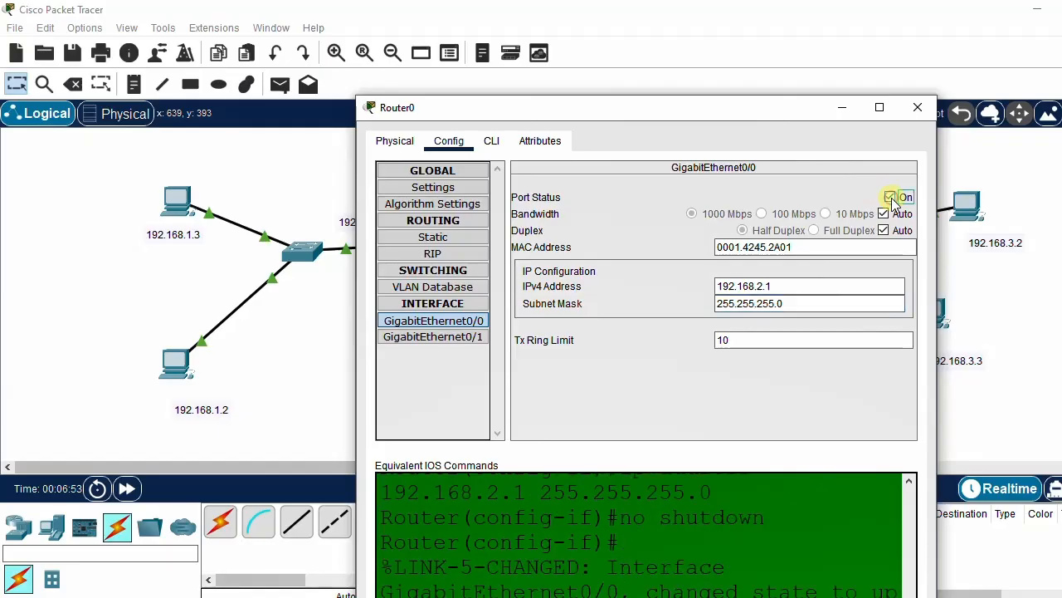
left_click_drag(719, 110, 679, 112)
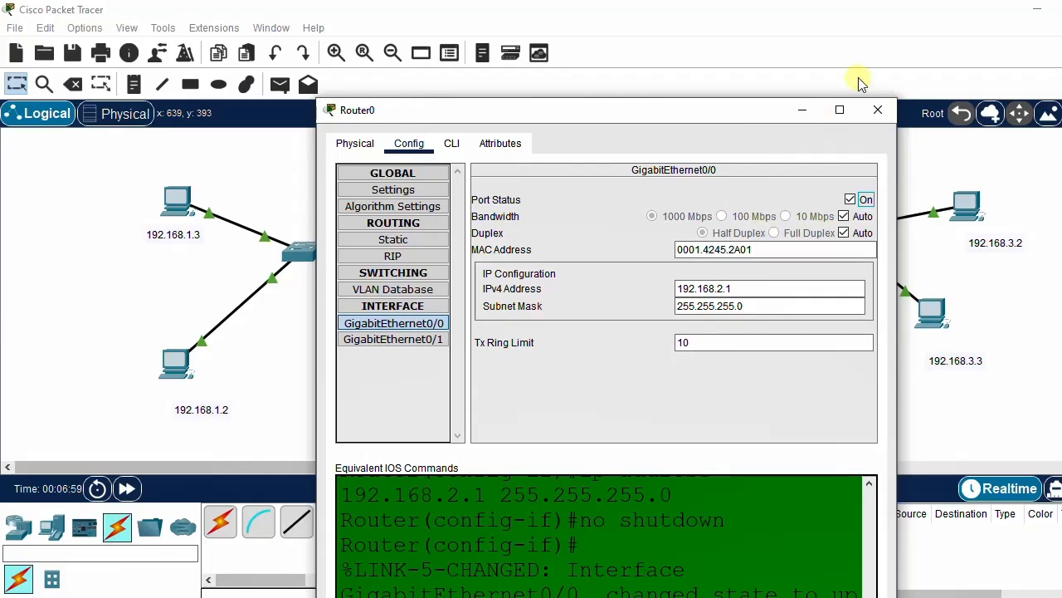
left_click(878, 110)
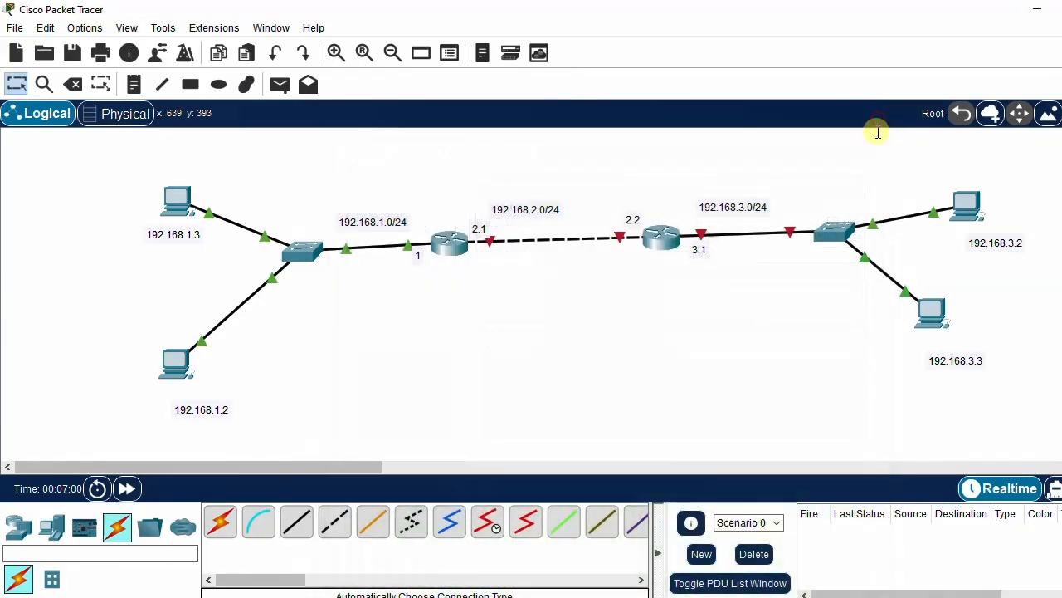
Open the right router's GigabitEthernet0/0 settings and check which of its ports connects to the left router.
left_click(664, 245)
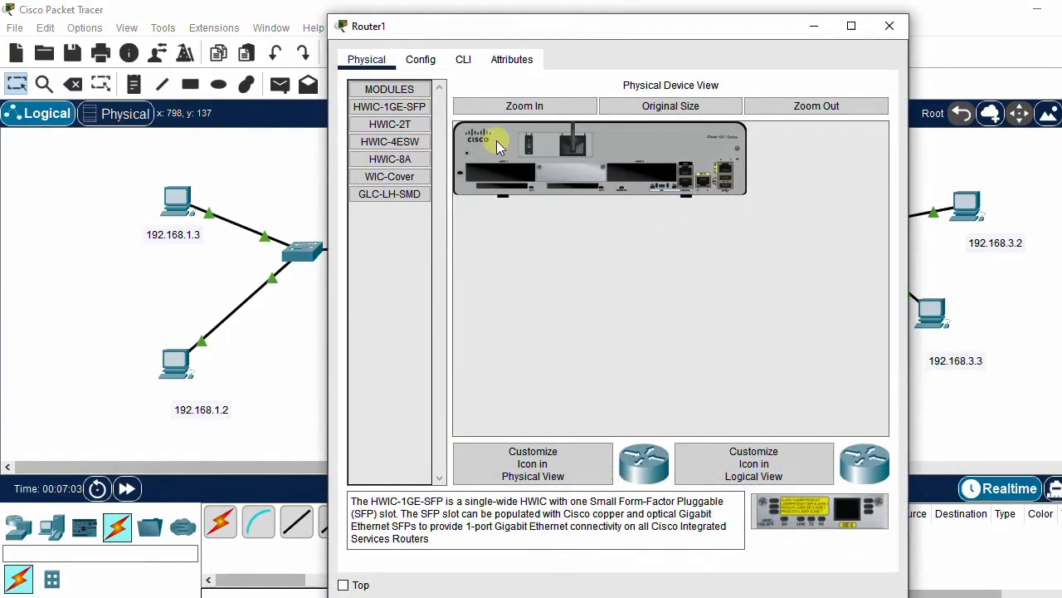
left_click(422, 62)
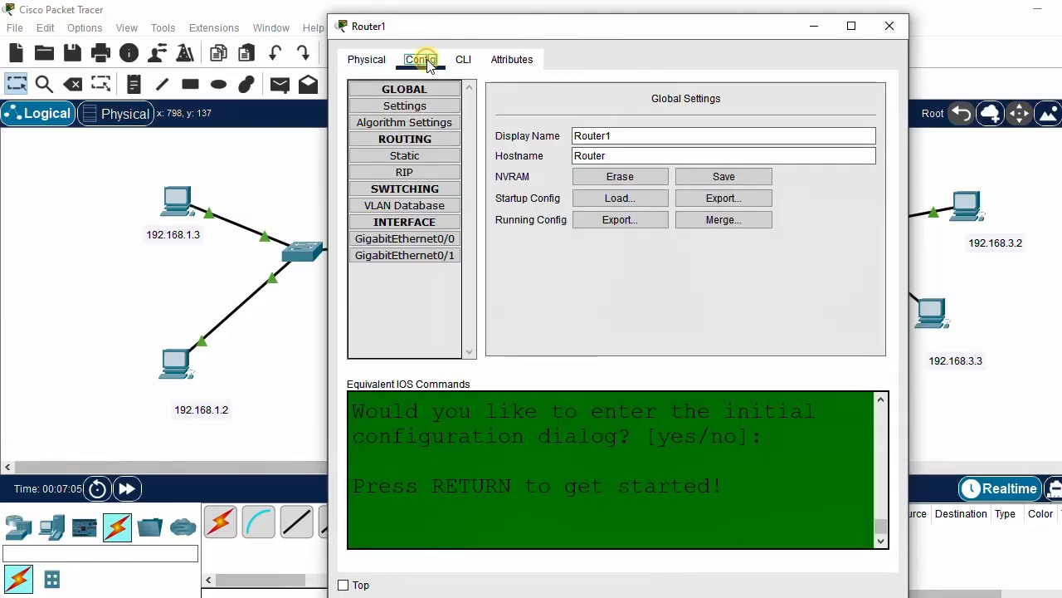
left_click(422, 240)
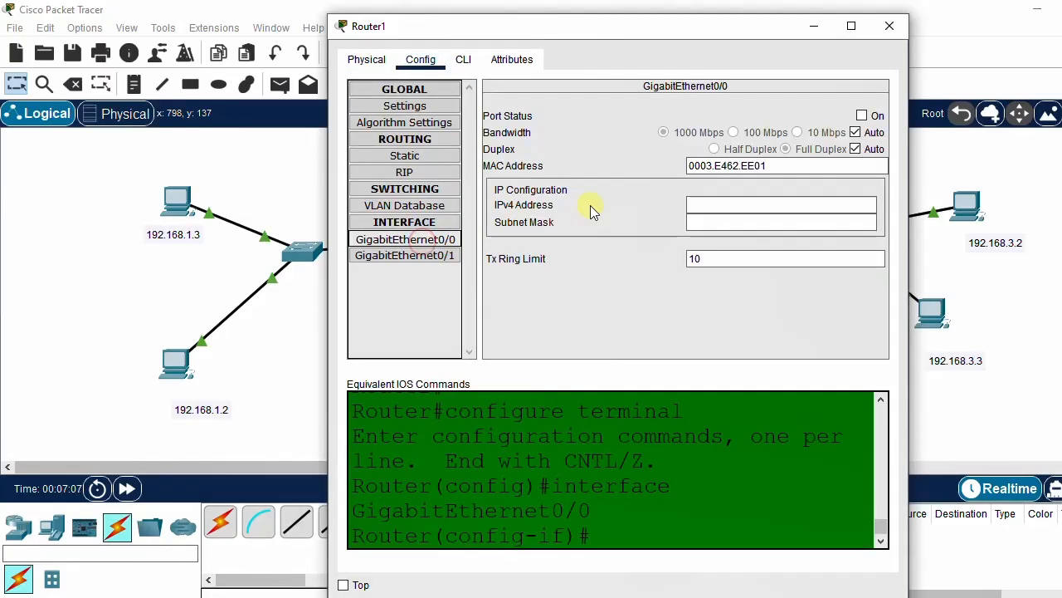
left_click_drag(685, 31, 727, 393)
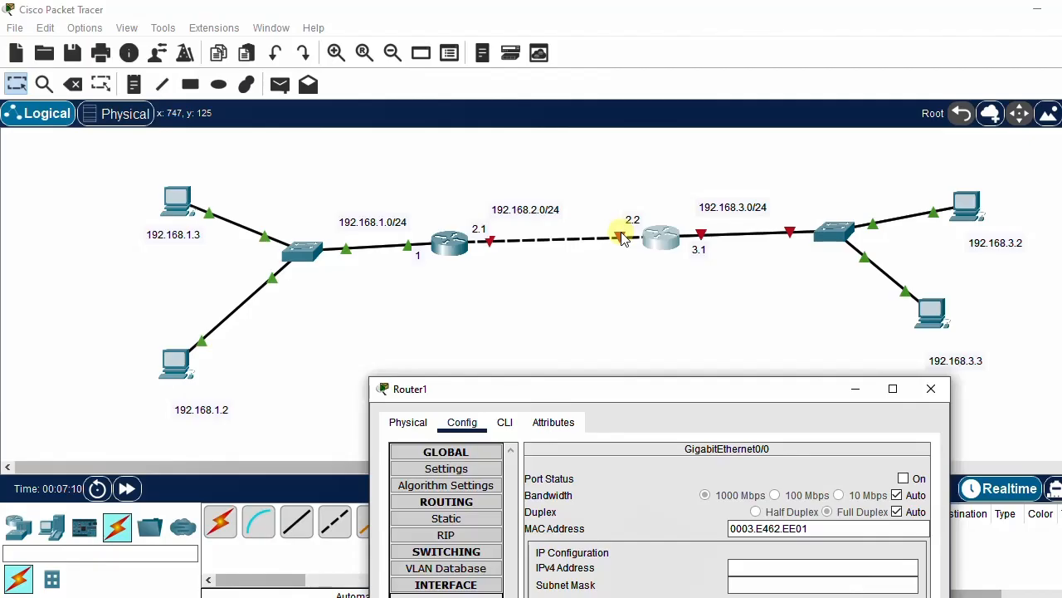
left_click(623, 265)
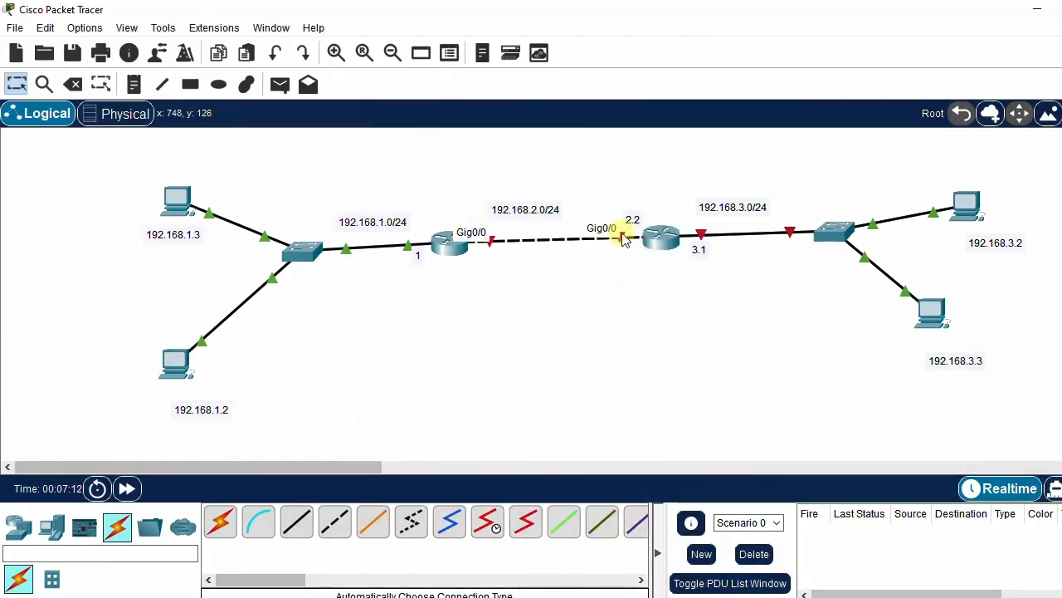
Configure the right router's GigabitEthernet0/0 with IPv4 address 192.168.2.2 and mask 255.255.255.0, and turn the port on.
left_click(623, 237)
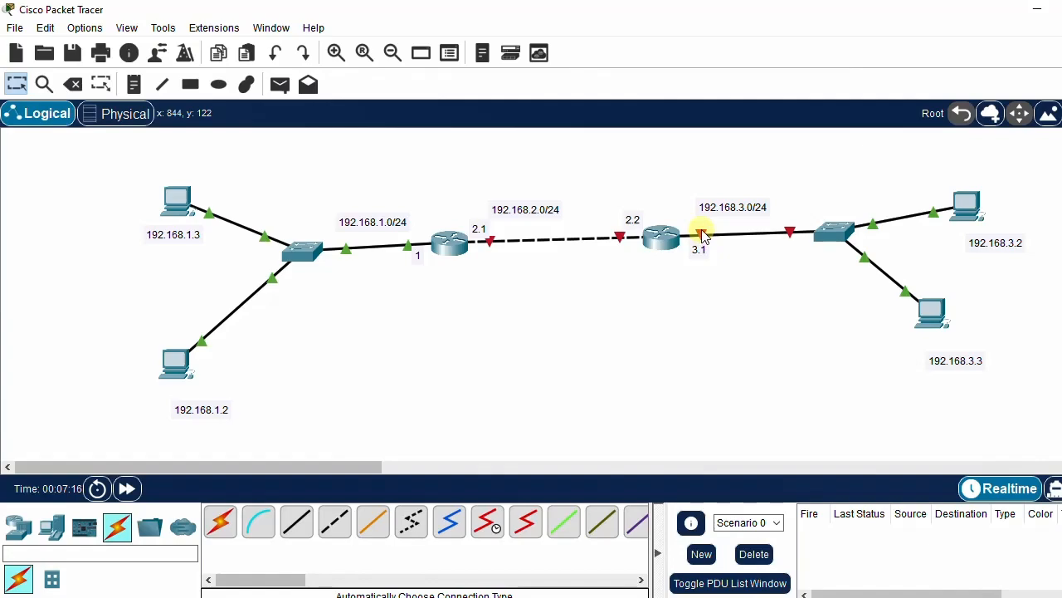
mouse_move(702, 234)
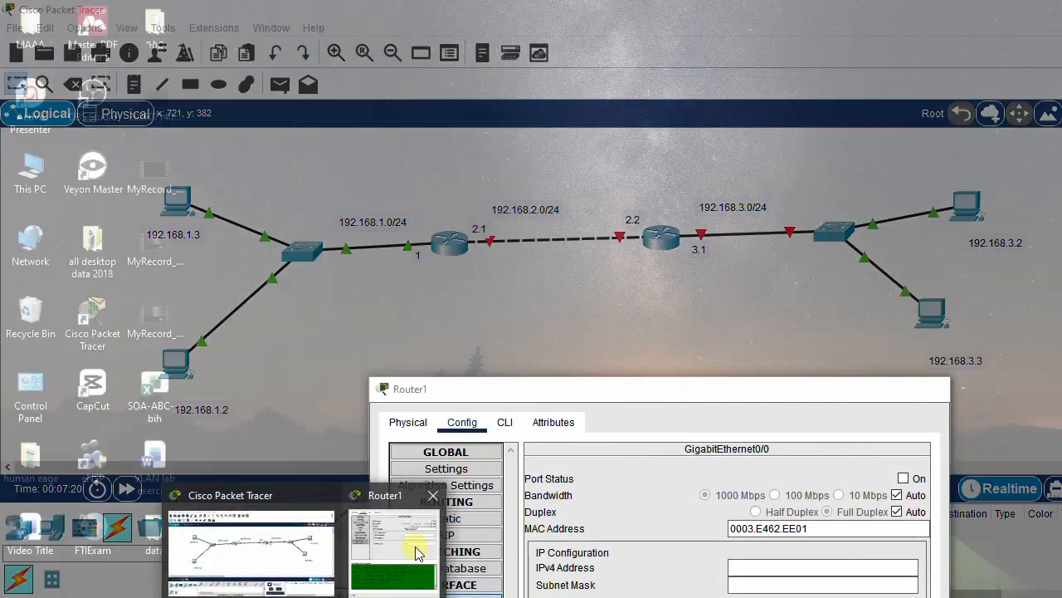
left_click(408, 547)
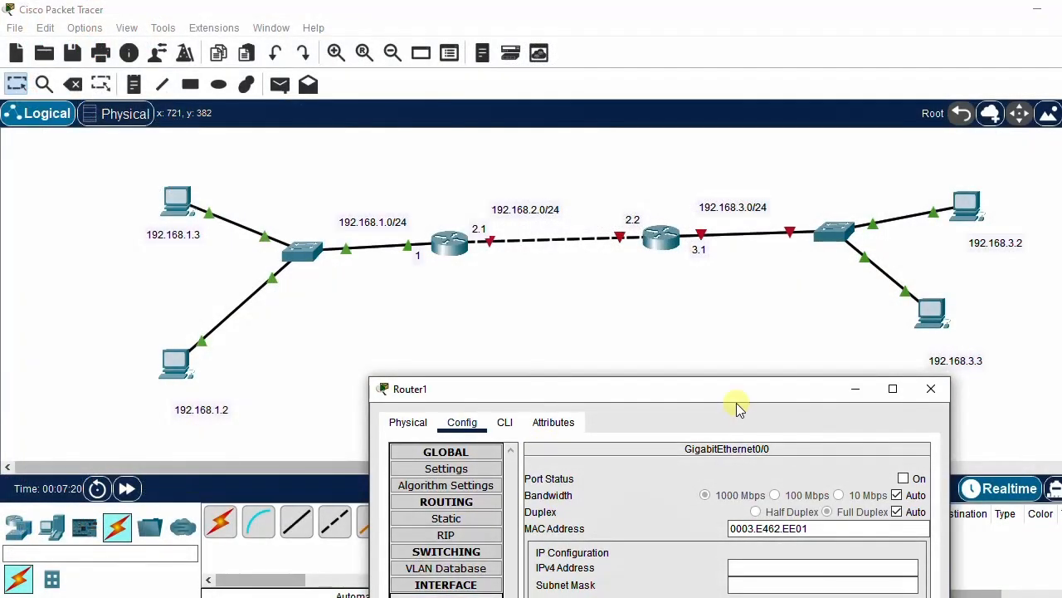
left_click_drag(734, 398, 805, 130)
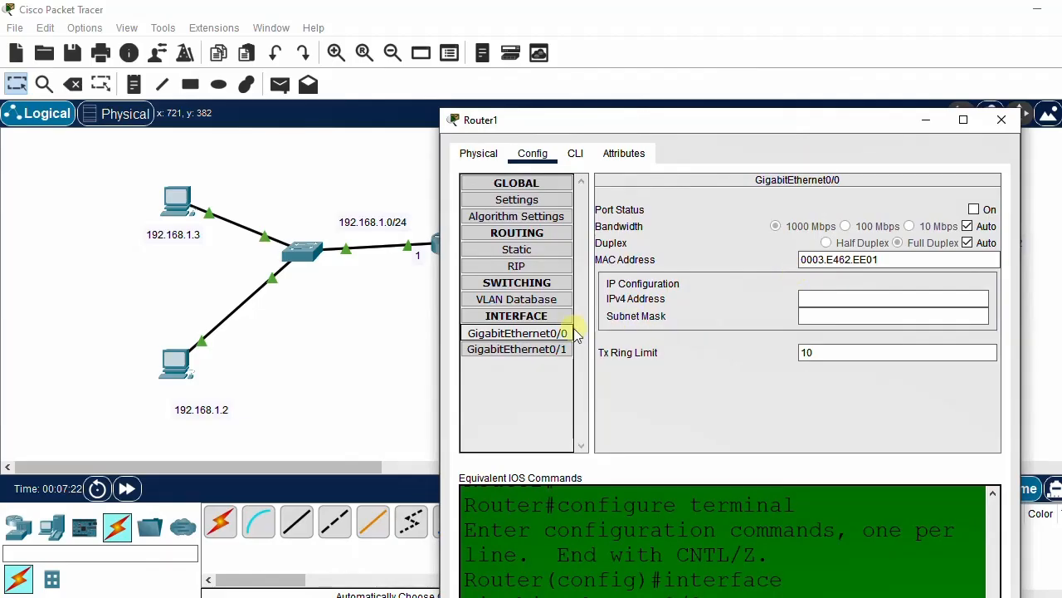
left_click(834, 298)
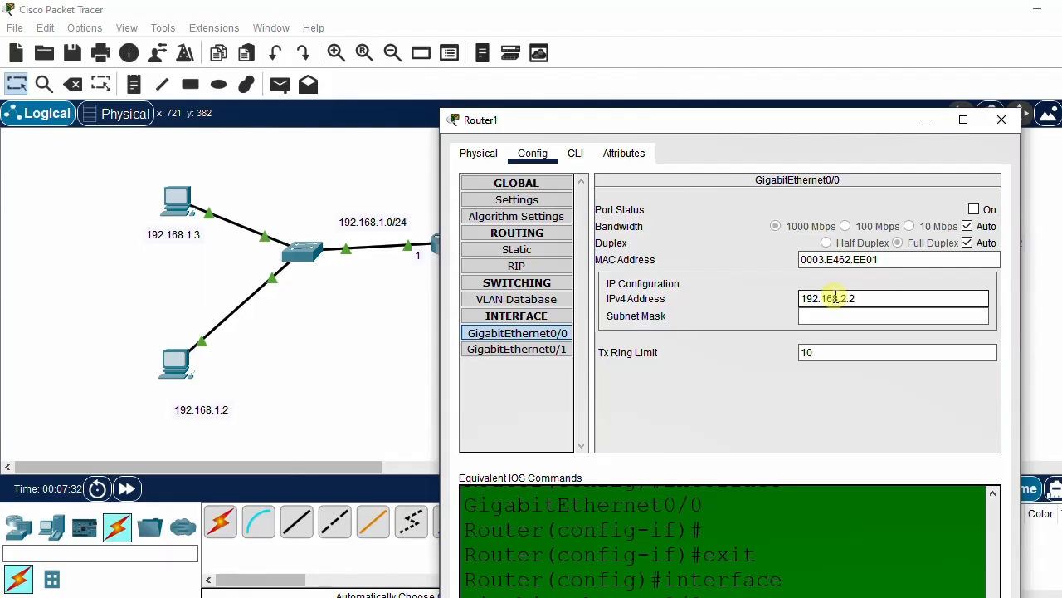
left_click(826, 316)
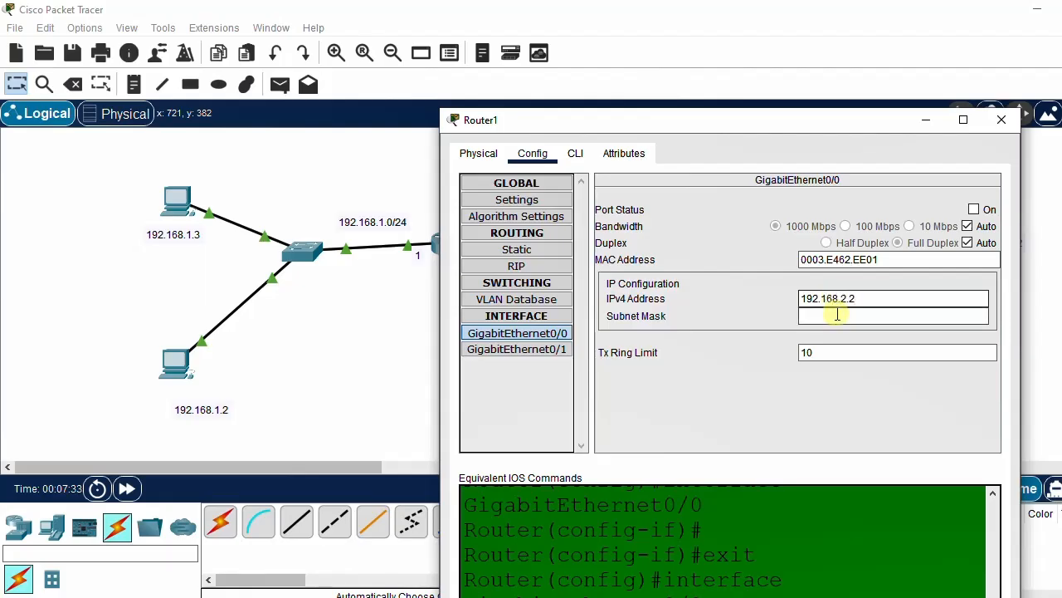
left_click(974, 209)
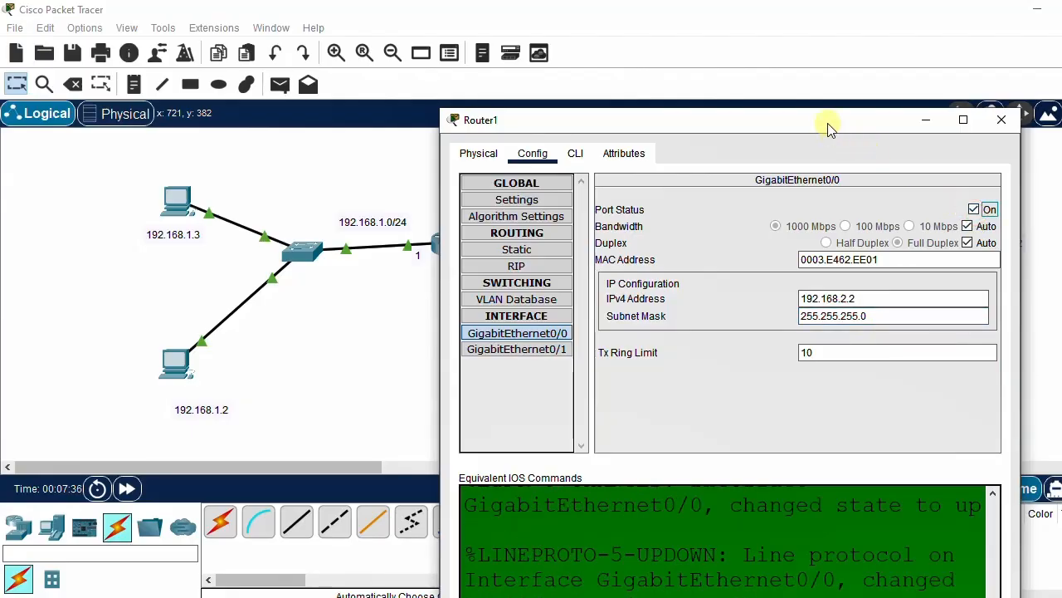
Configure the right router's GigabitEthernet0/1 with IPv4 address 192.168.3.1 and mask 255.255.255.0, turn the port on and close the window.
left_click_drag(830, 124, 790, 163)
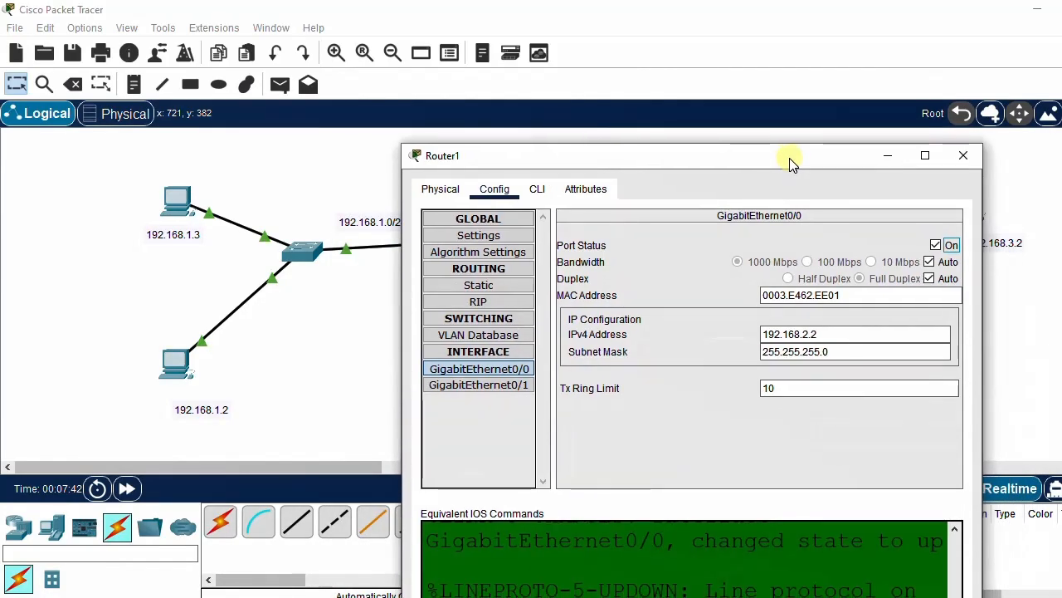
left_click(516, 387)
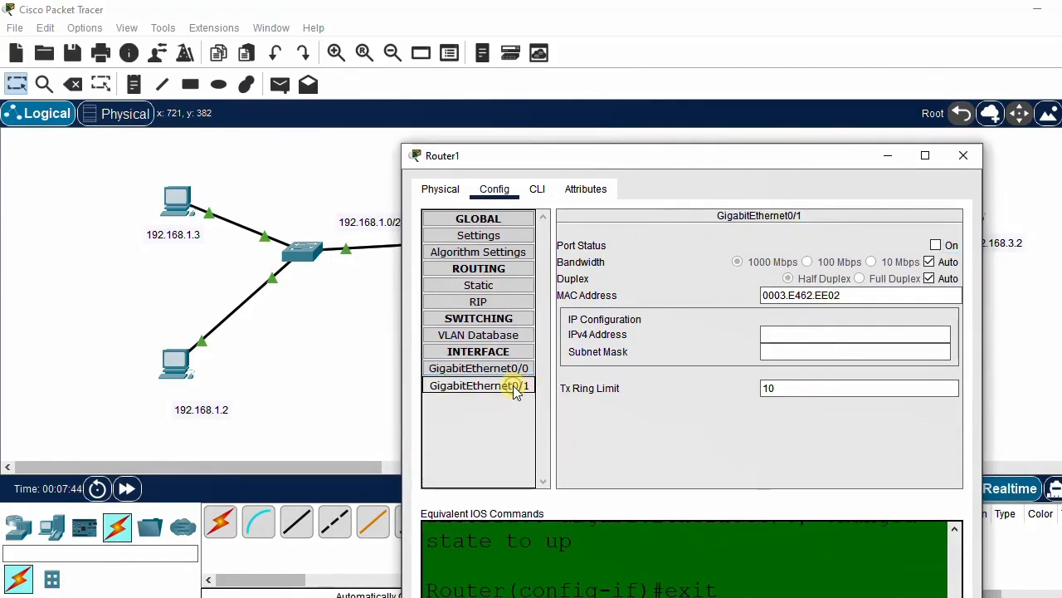
left_click(774, 330)
type("1")
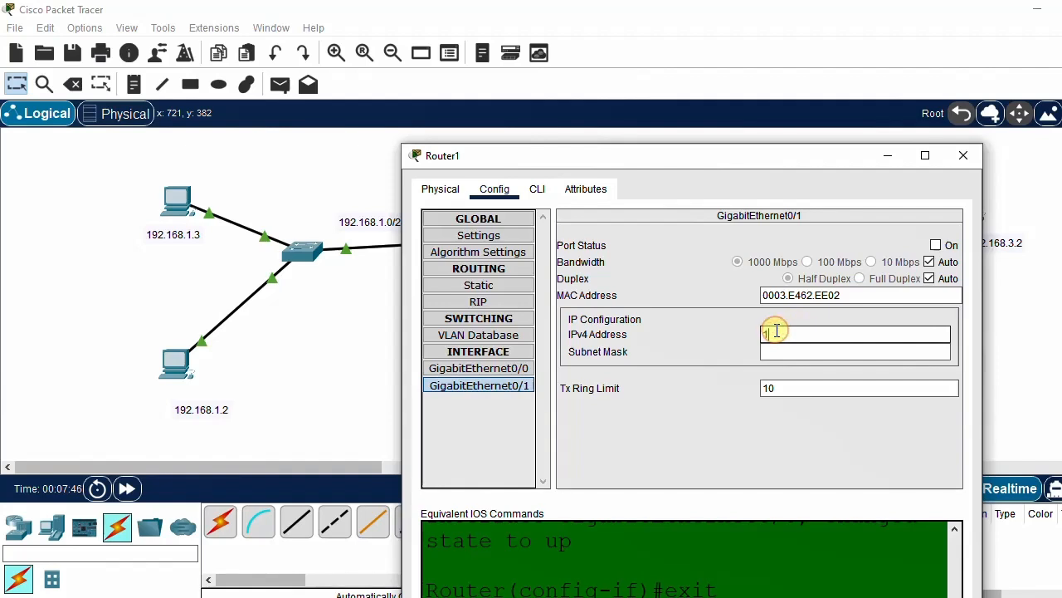
type("92.168.3")
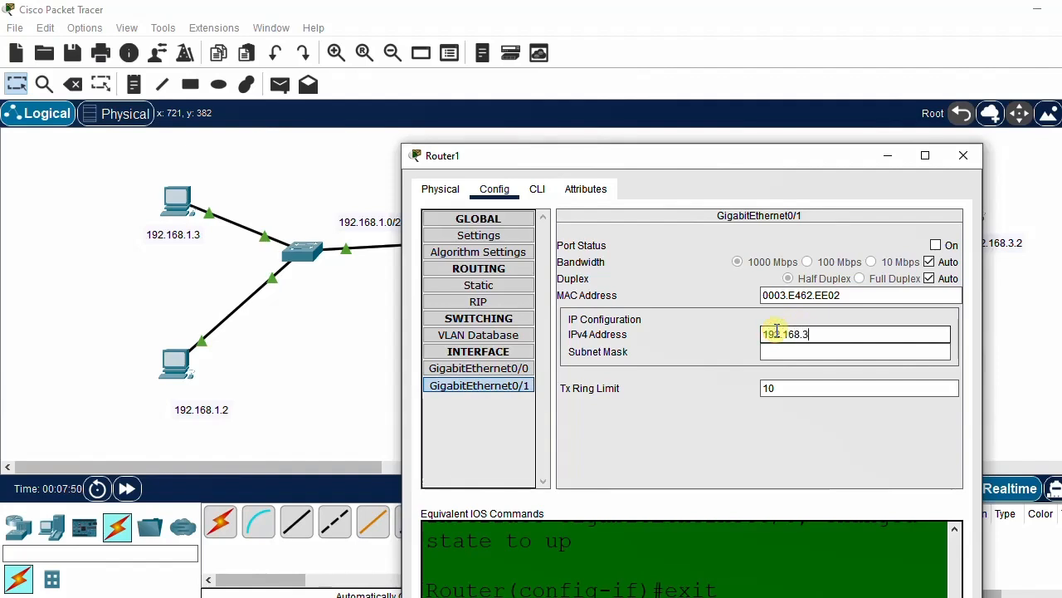
type(".1")
left_click(799, 352)
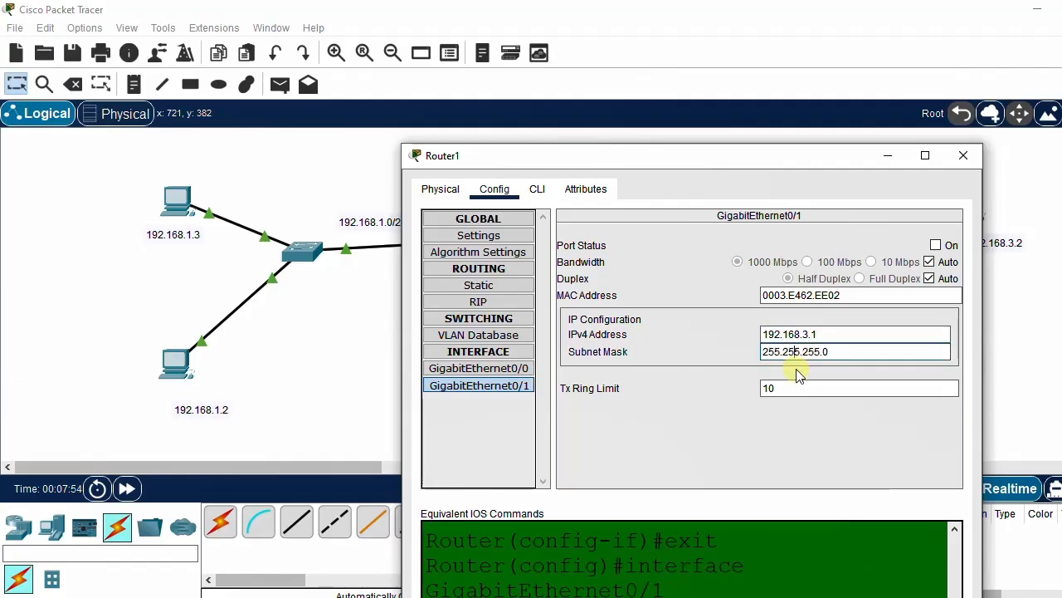
left_click(934, 245)
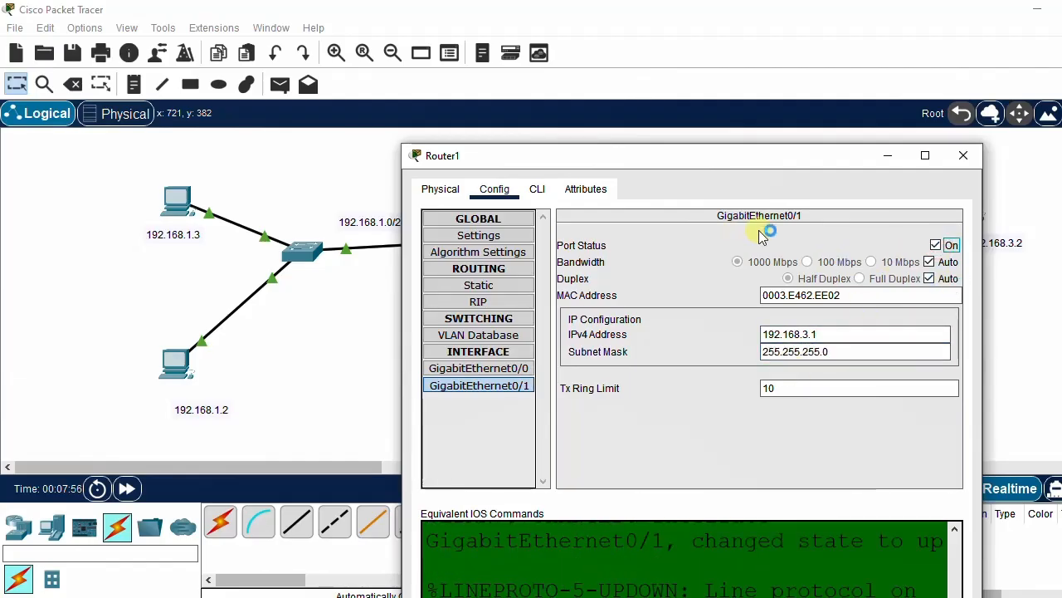
left_click(962, 156)
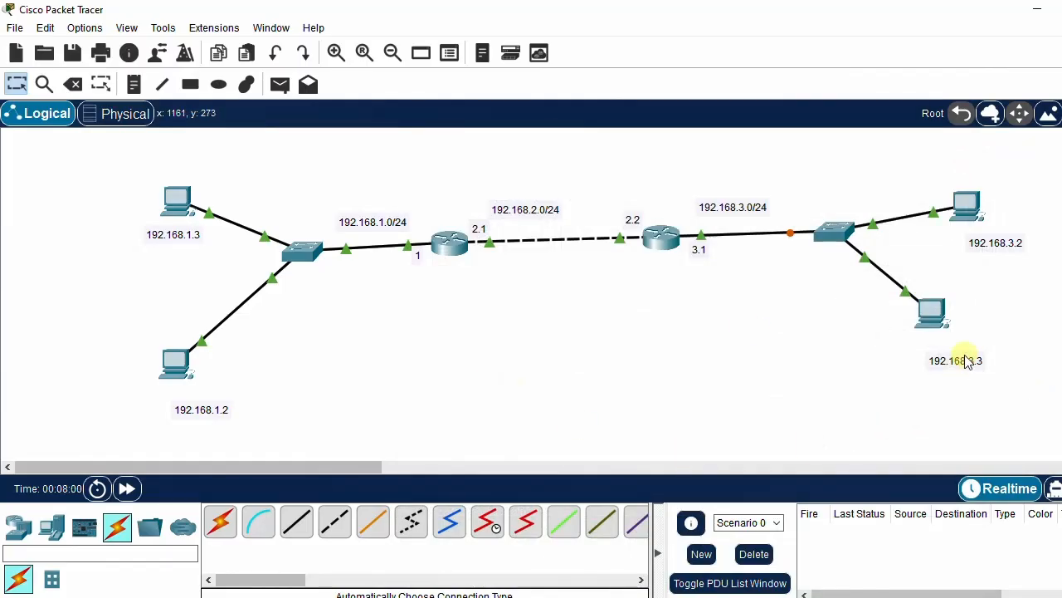
Give the upper PC of the 192.168.3.0 network the static IPv4 address 192.168.3.2 with mask 255.255.255.0, copying the address for reuse.
left_click(968, 206)
left_click(474, 59)
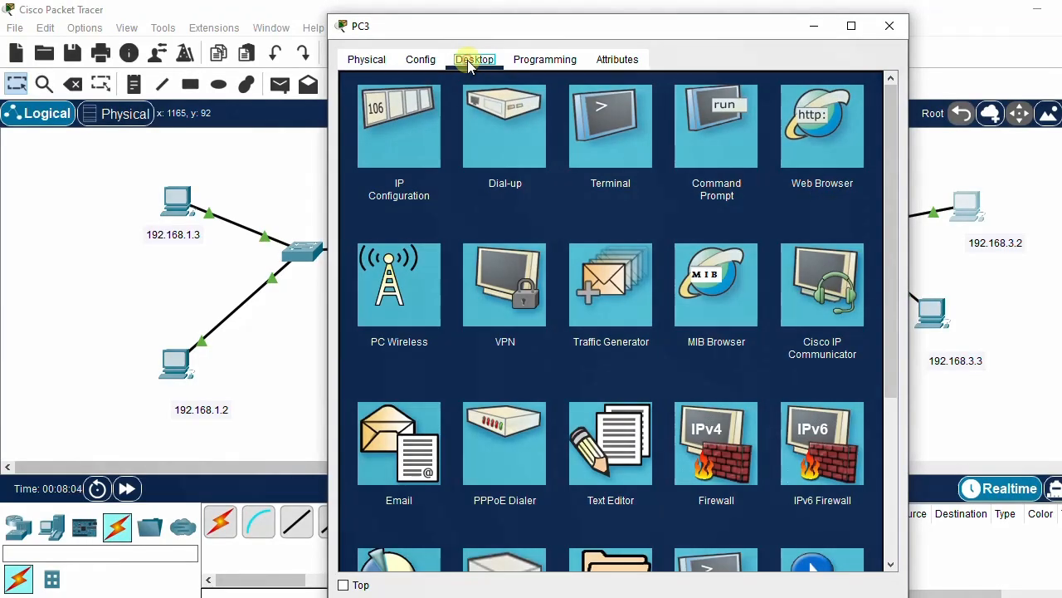
left_click(402, 116)
left_click(551, 176)
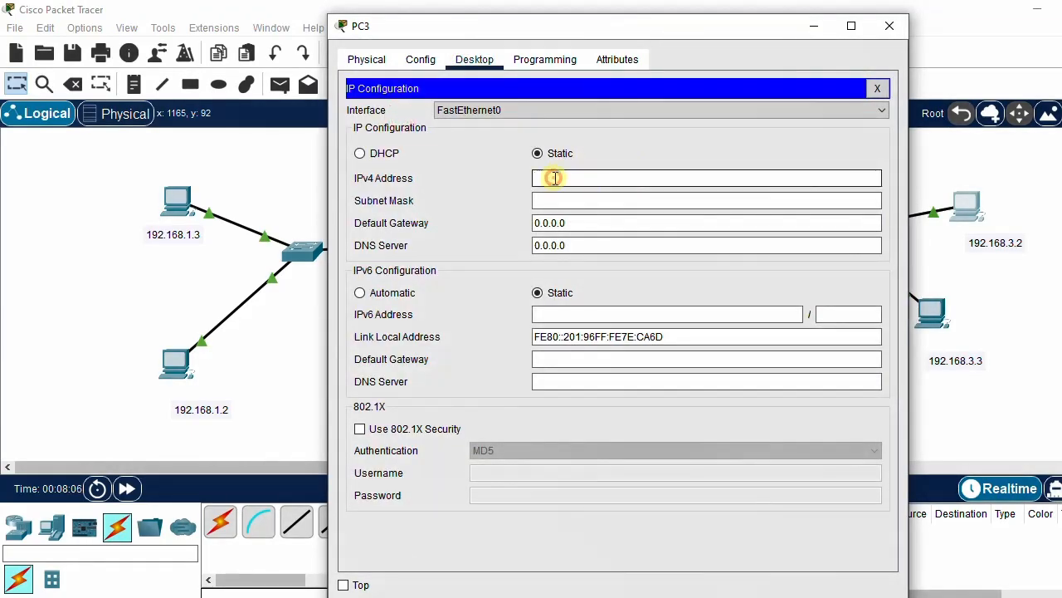
type("192.168.3.2")
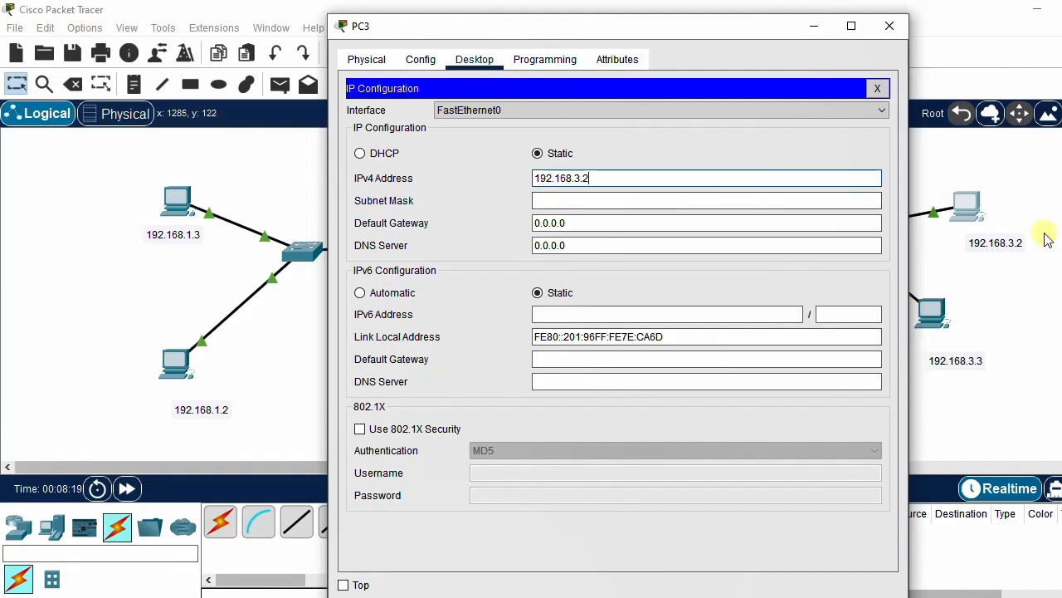
double_click(599, 173)
key("ctrl+c")
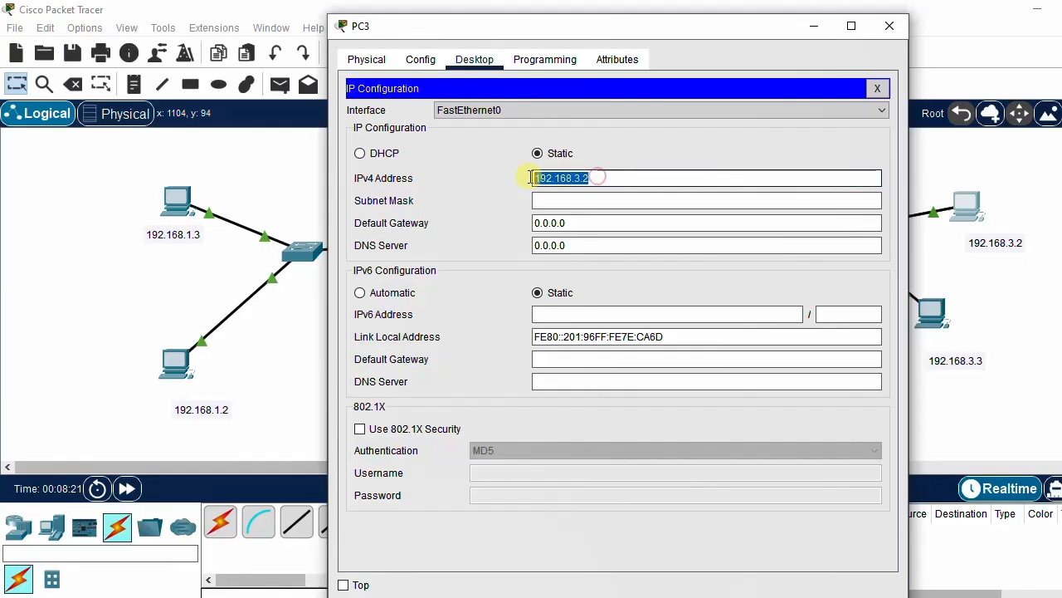
left_click(558, 200)
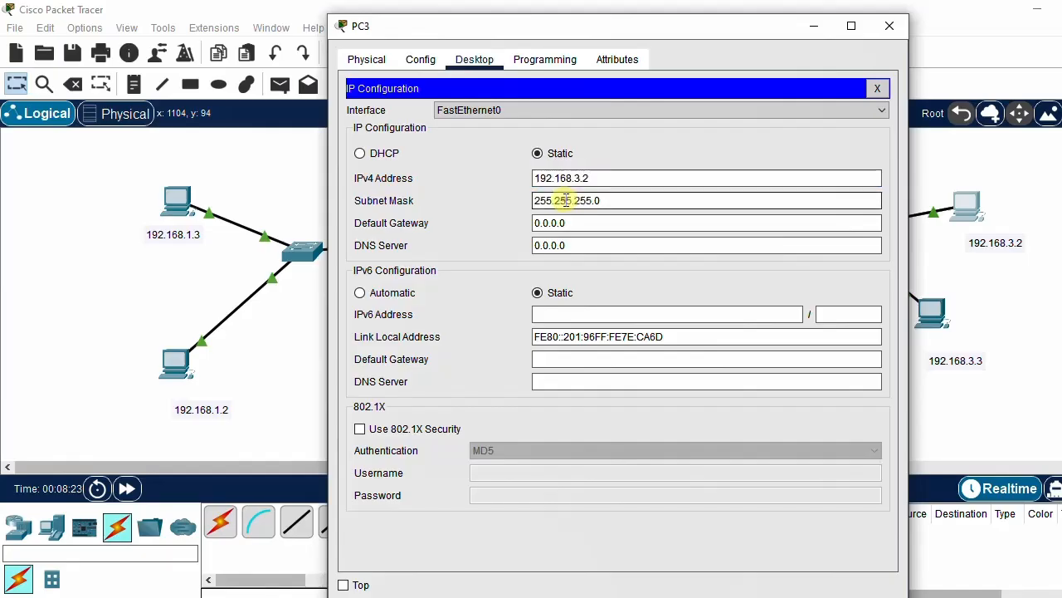
Set the upper PC's default gateway to 192.168.3.1 by adapting the copied address, and close its window.
double_click(552, 223)
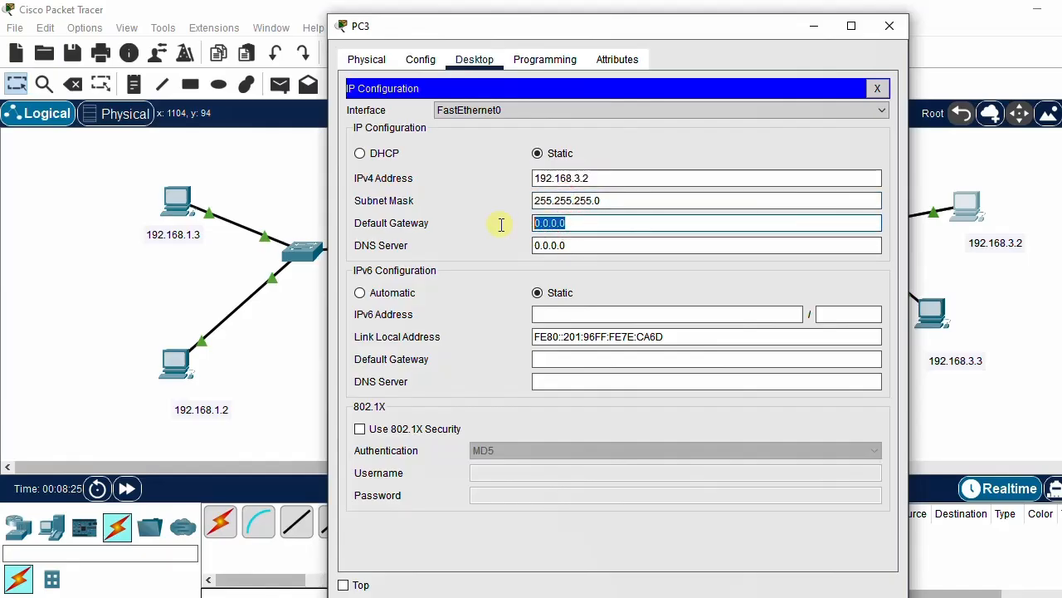
key("ctrl+v")
left_click_drag(582, 221, 602, 222)
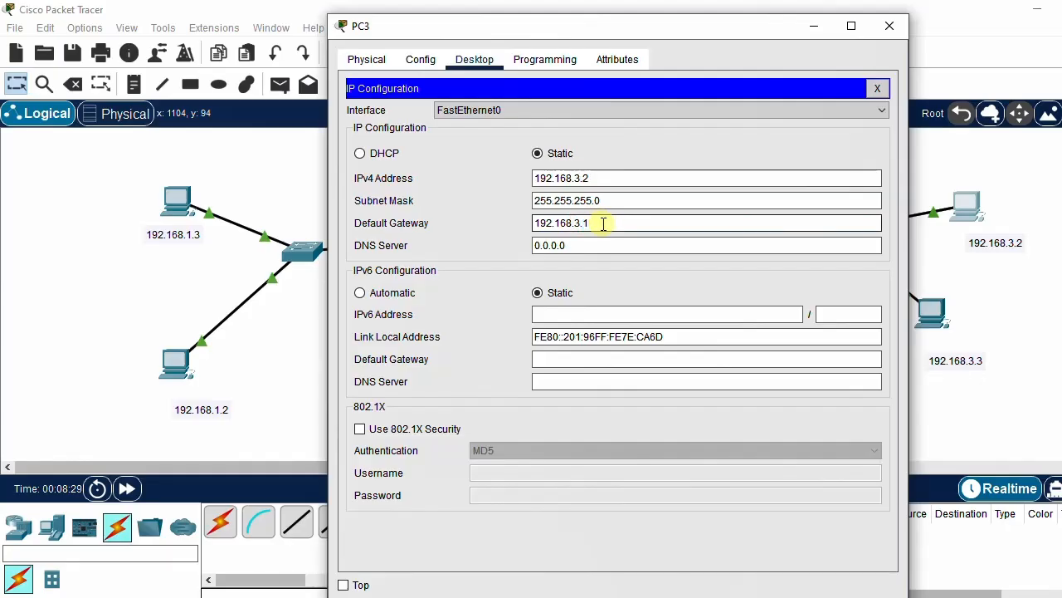
left_click_drag(588, 240, 534, 240)
left_click(877, 88)
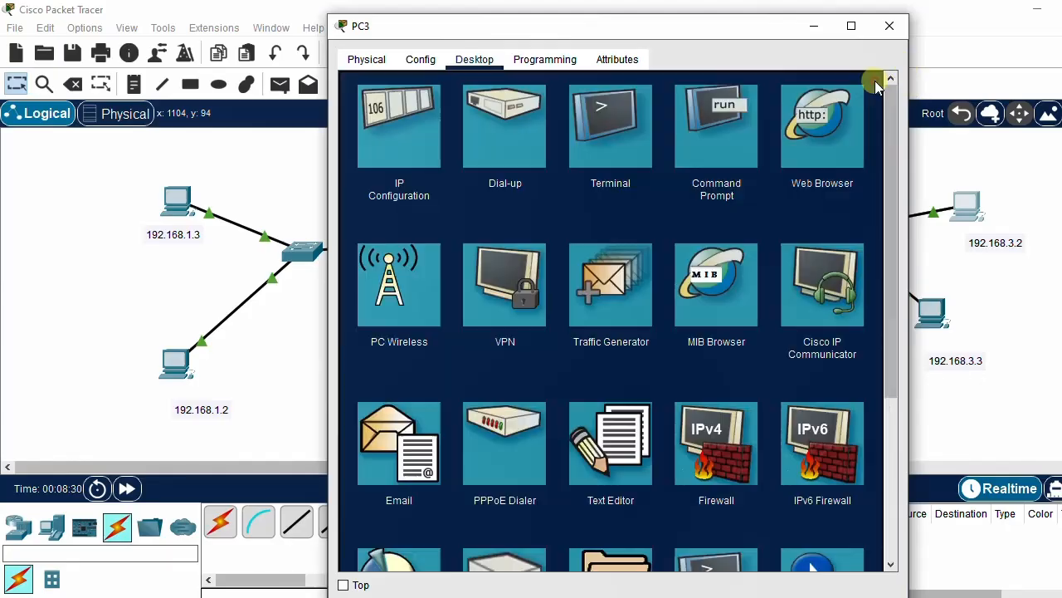
left_click(889, 26)
Open the IP configuration of the lower PC labelled 192.168.3.3 and set its IPv4 address to 192.168.3.3.
left_click(938, 309)
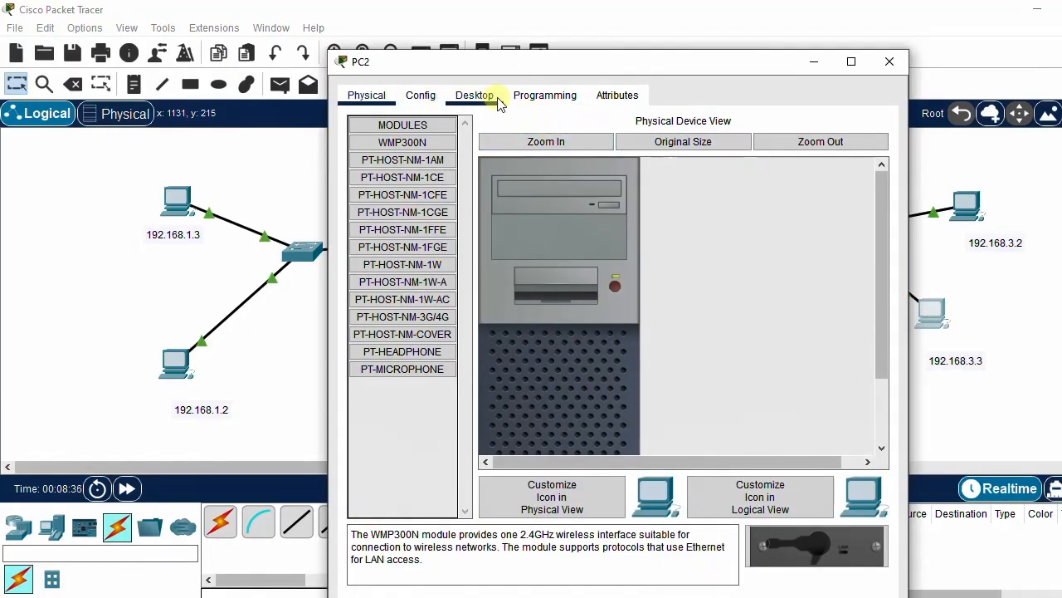
left_click(480, 96)
left_click(391, 146)
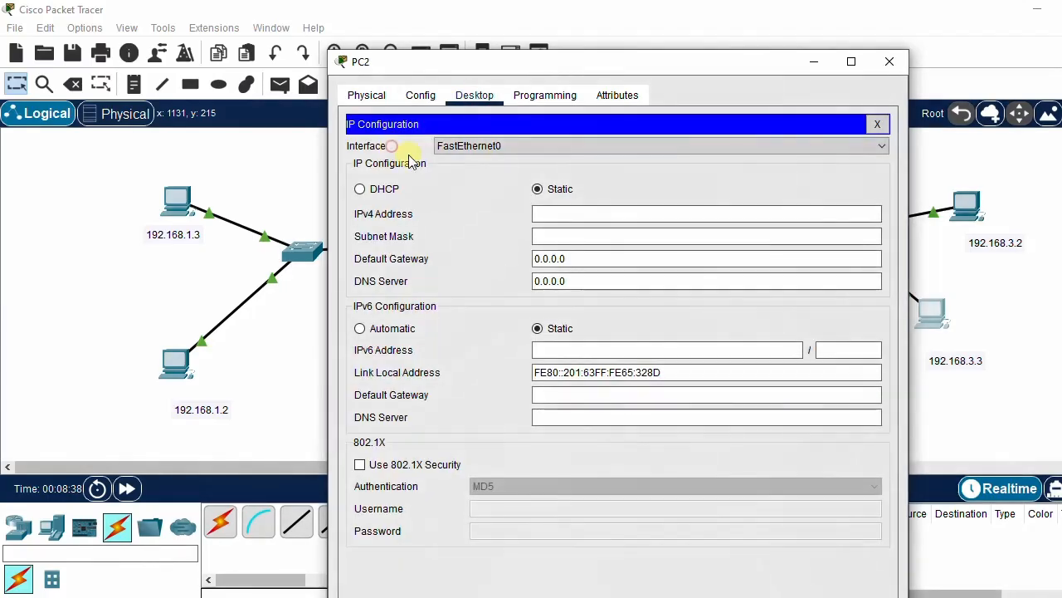
left_click(563, 213)
type("192.168.3.2")
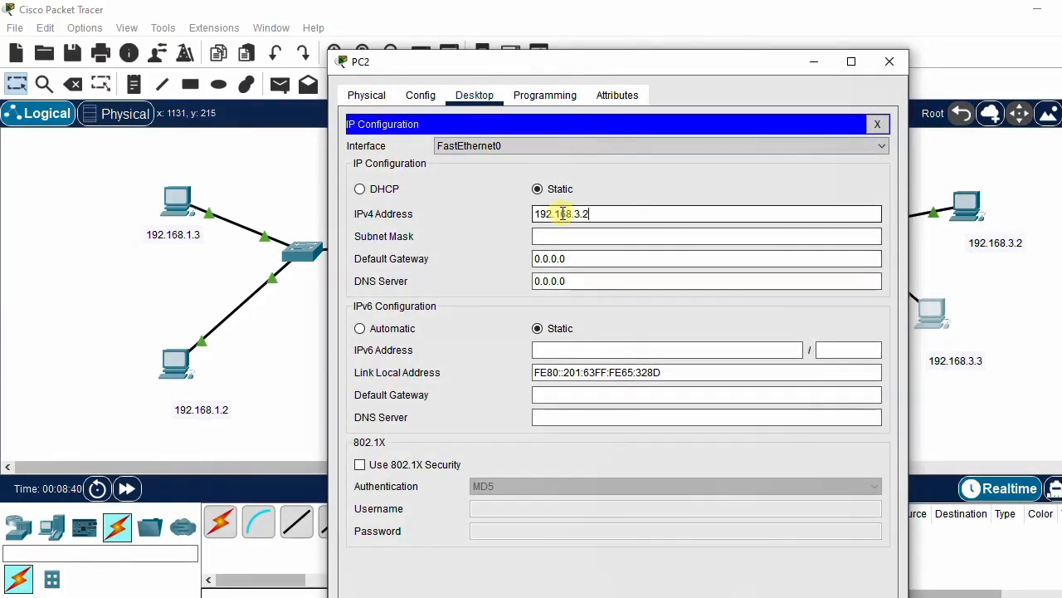
left_click_drag(584, 215, 598, 214)
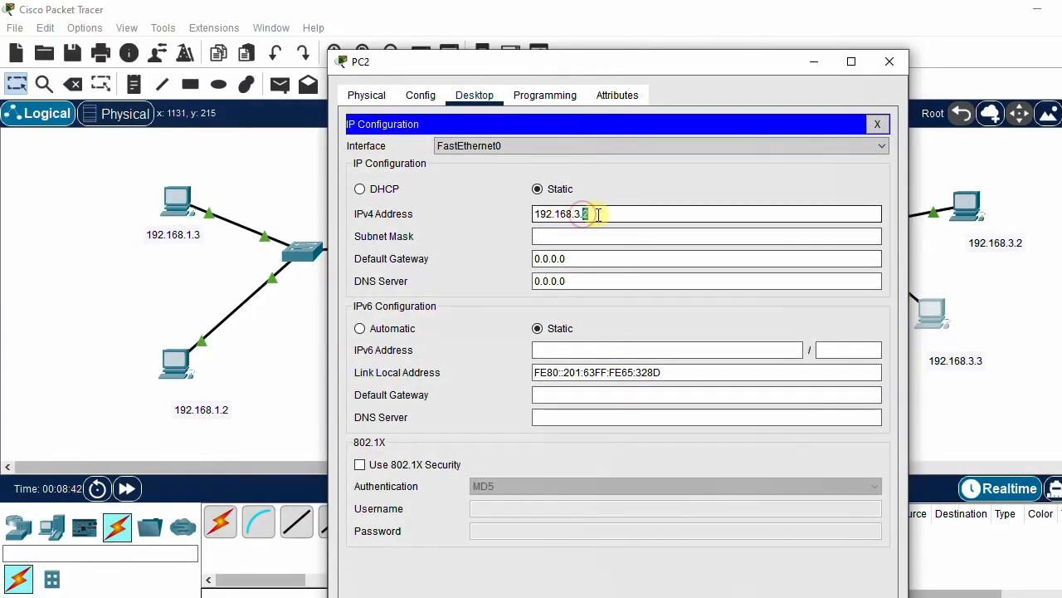
type("3")
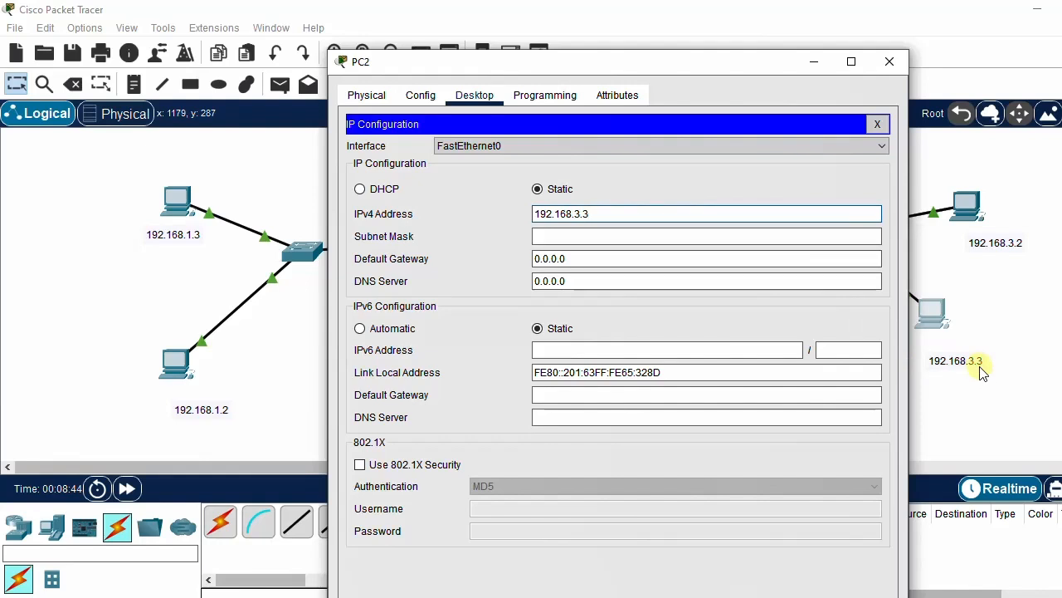
Give the lower PC the mask 255.255.255.0 and default gateway 192.168.3.1, and close its window.
left_click(576, 236)
left_click_drag(571, 259, 488, 261)
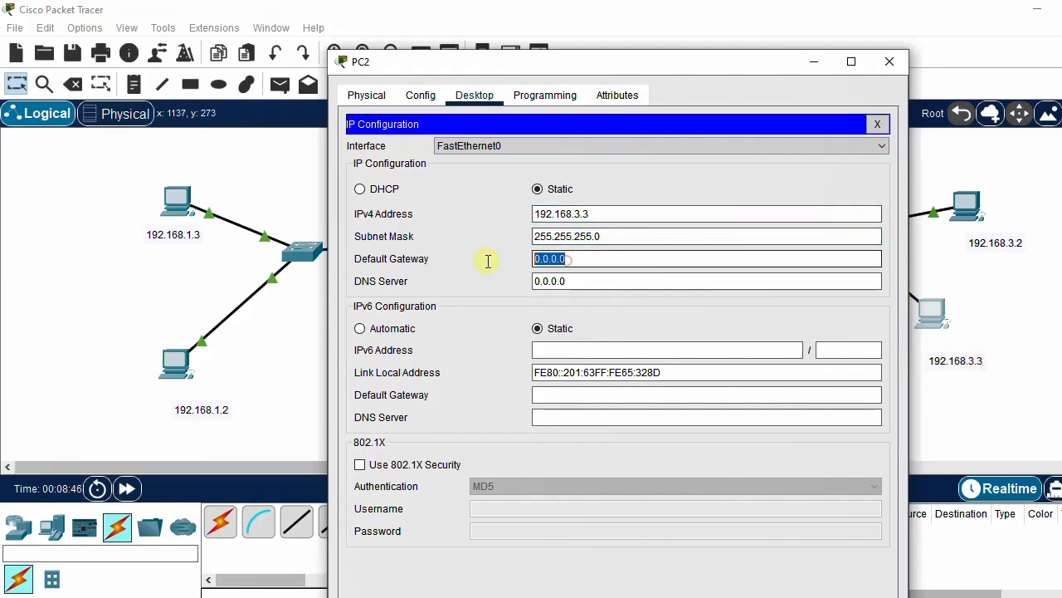
type("192.168.3.1")
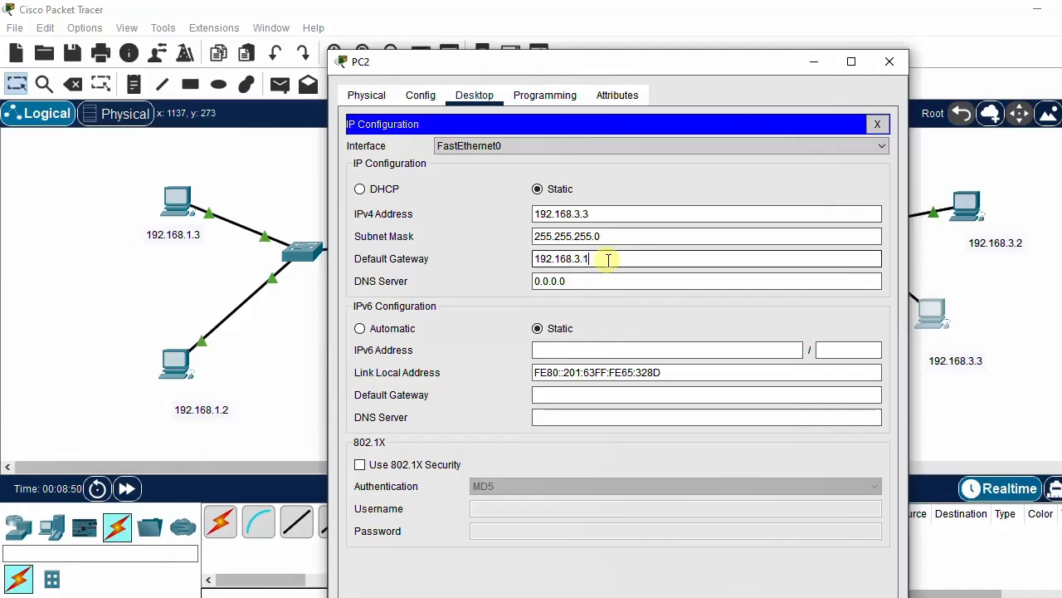
left_click(889, 62)
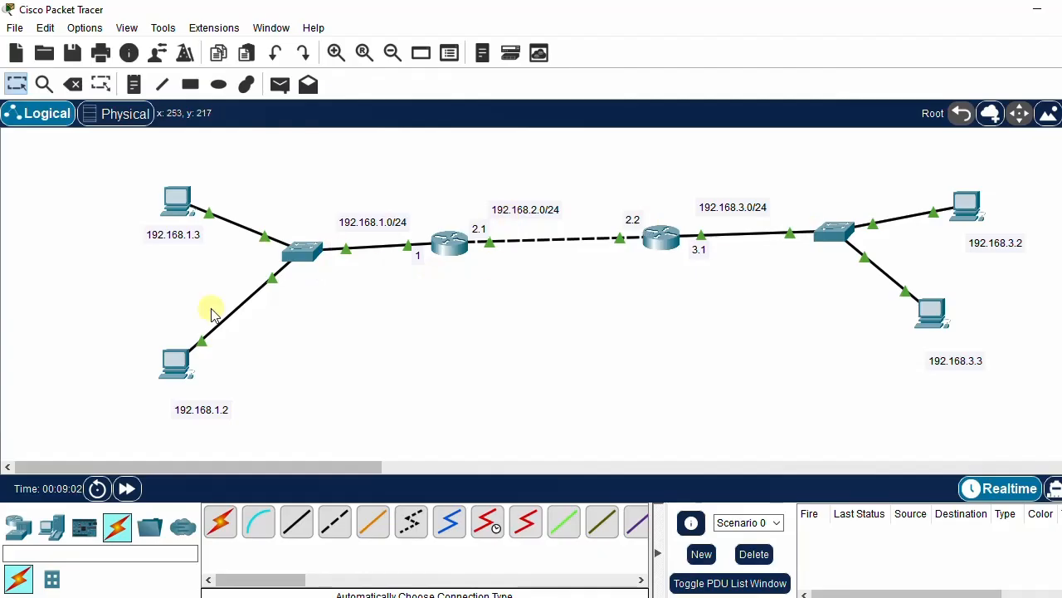
Open the command line of the router labelled 2.1, leave configuration mode and run show ip route.
left_click(451, 244)
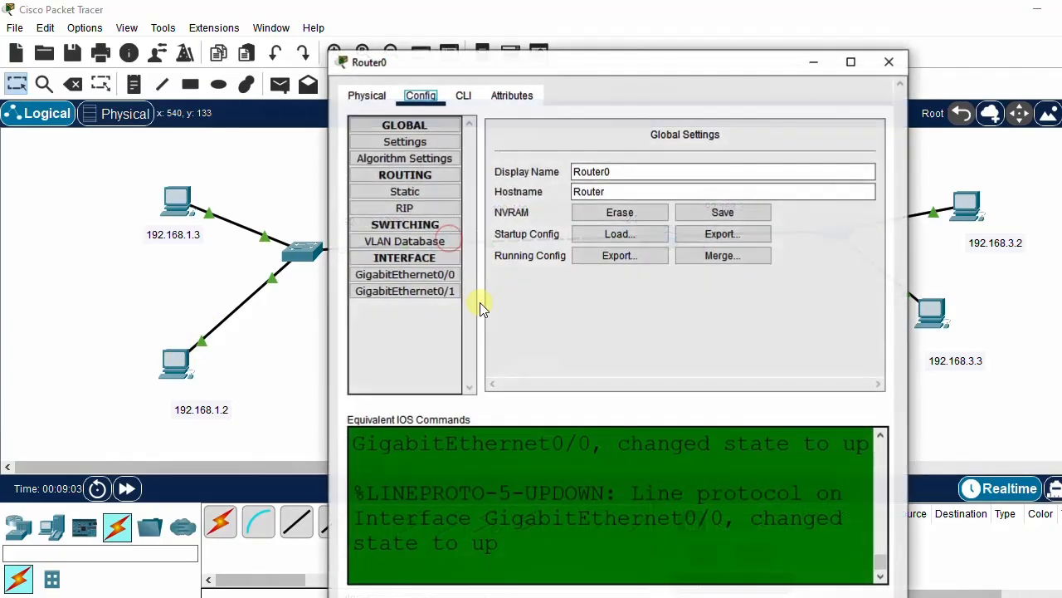
left_click(463, 60)
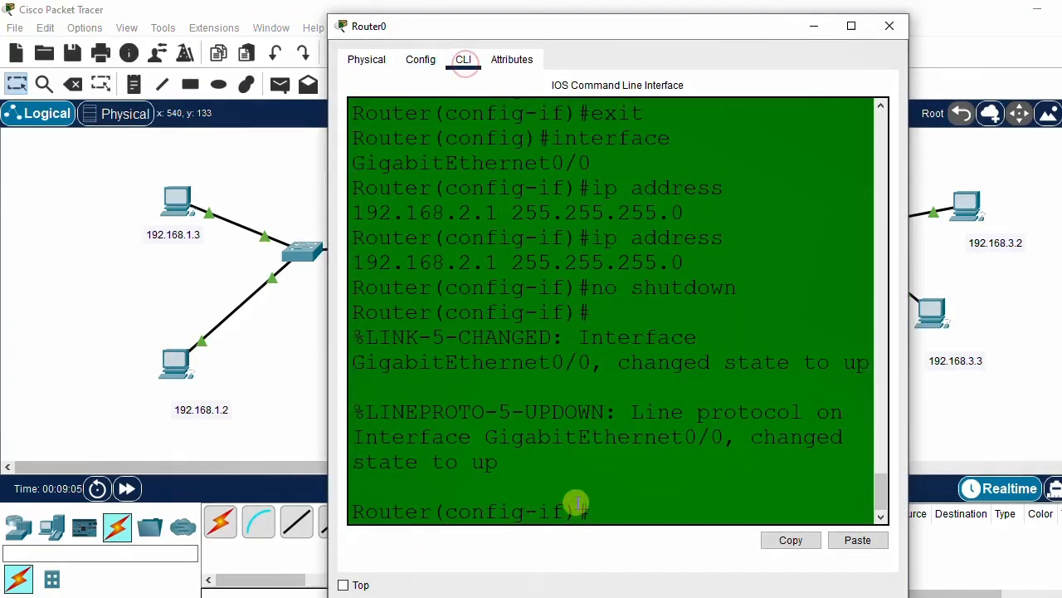
key("Return")
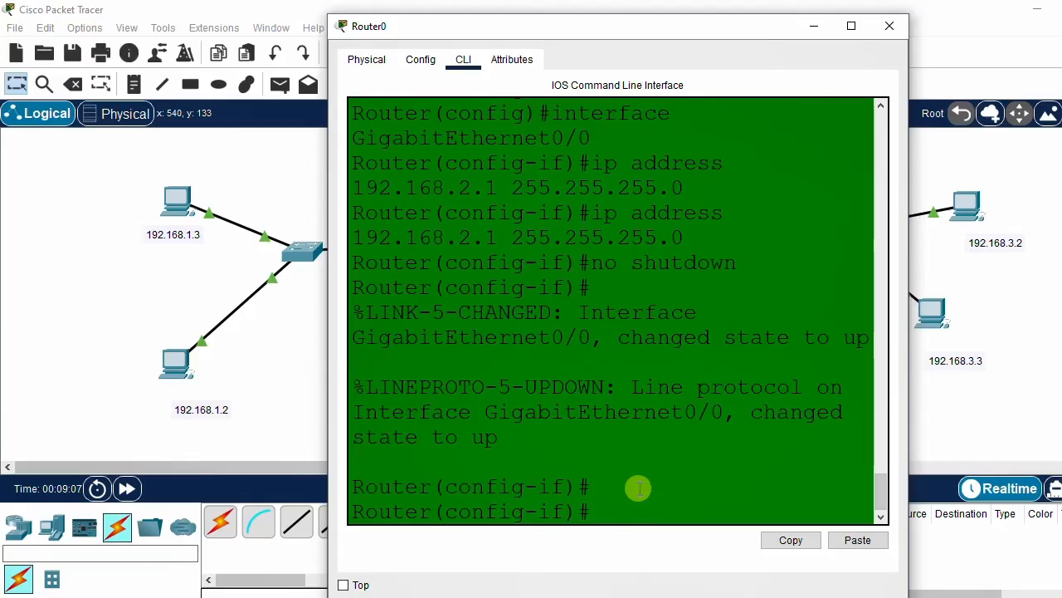
key("Return")
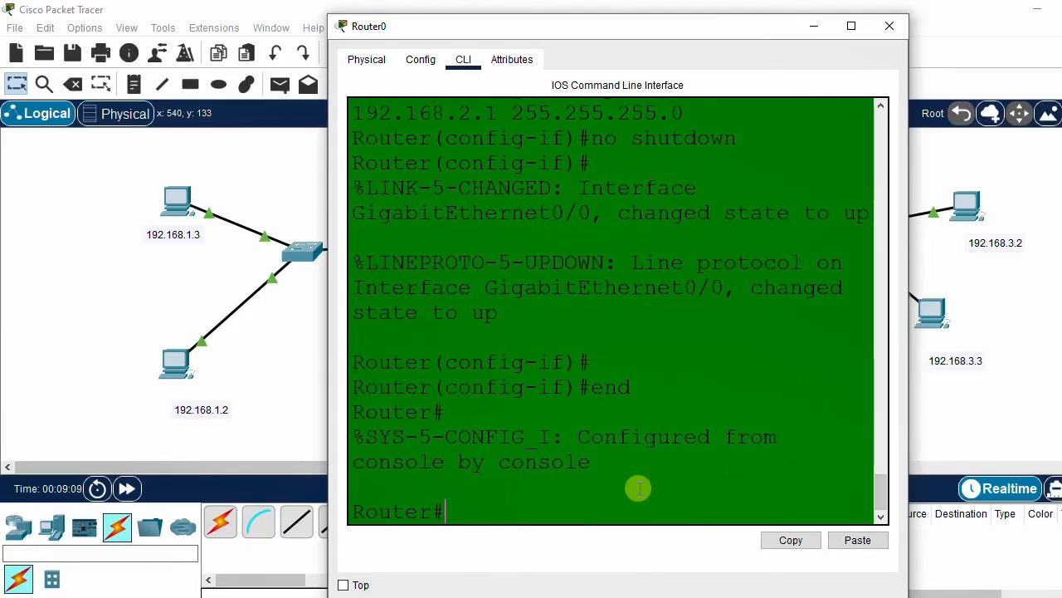
type("sh")
key("Tab")
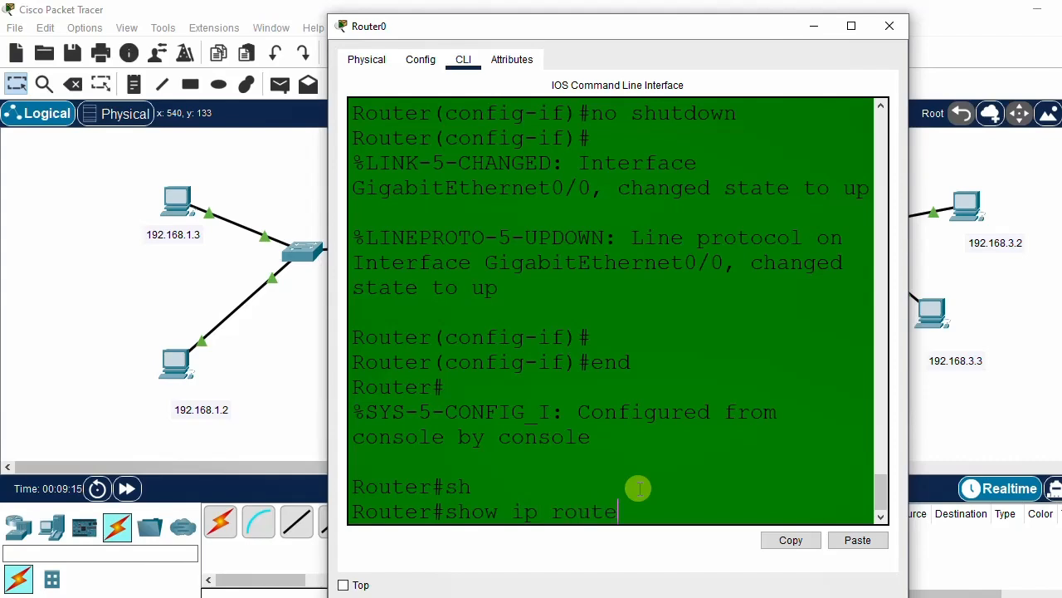
type("ip route")
key("Return")
Enlarge the router window, examine the directly connected routes and their interfaces in the routing table, and minimize the window.
left_click(855, 27)
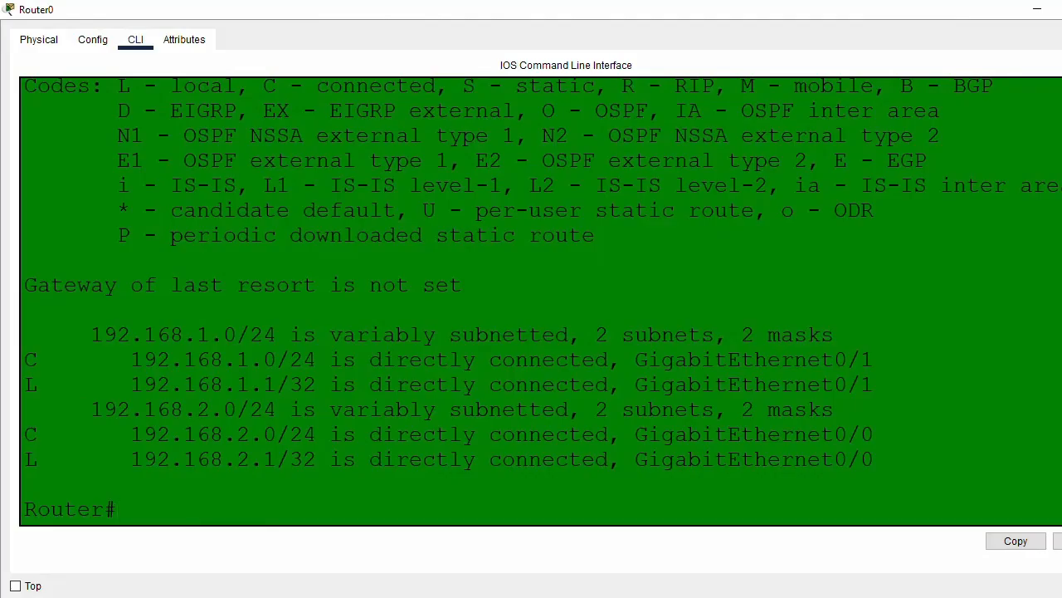
scroll(540, 298, "up", 2)
scroll(540, 299, "down", 2)
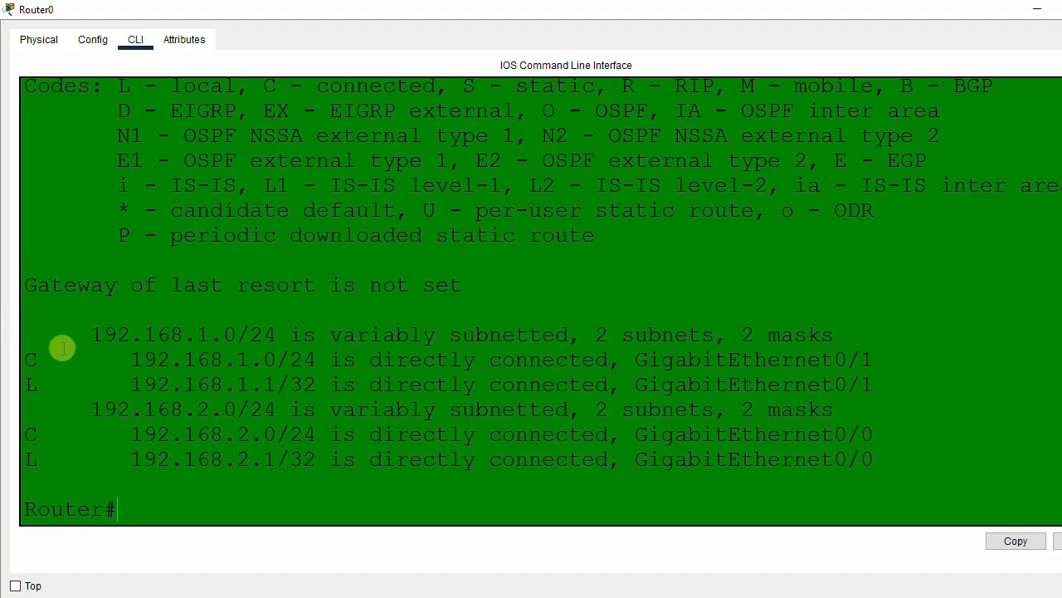
double_click(31, 356)
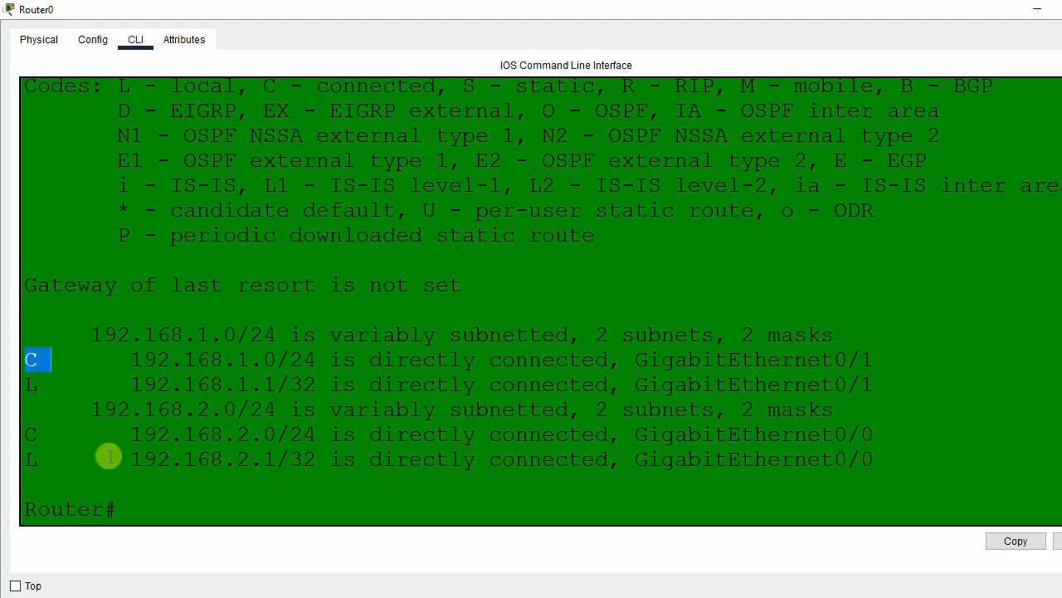
double_click(31, 434)
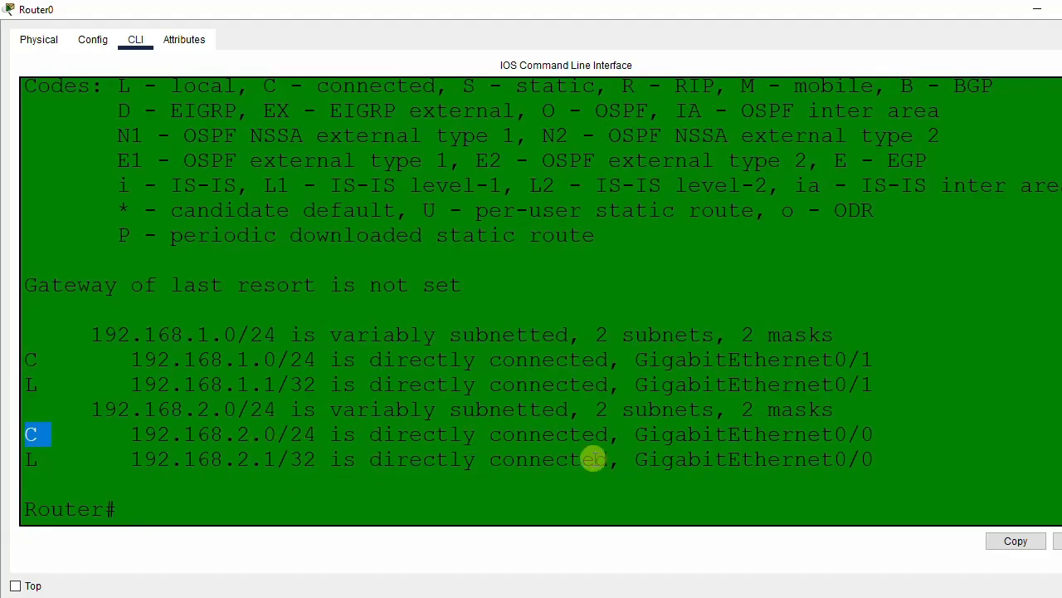
left_click_drag(835, 434, 888, 438)
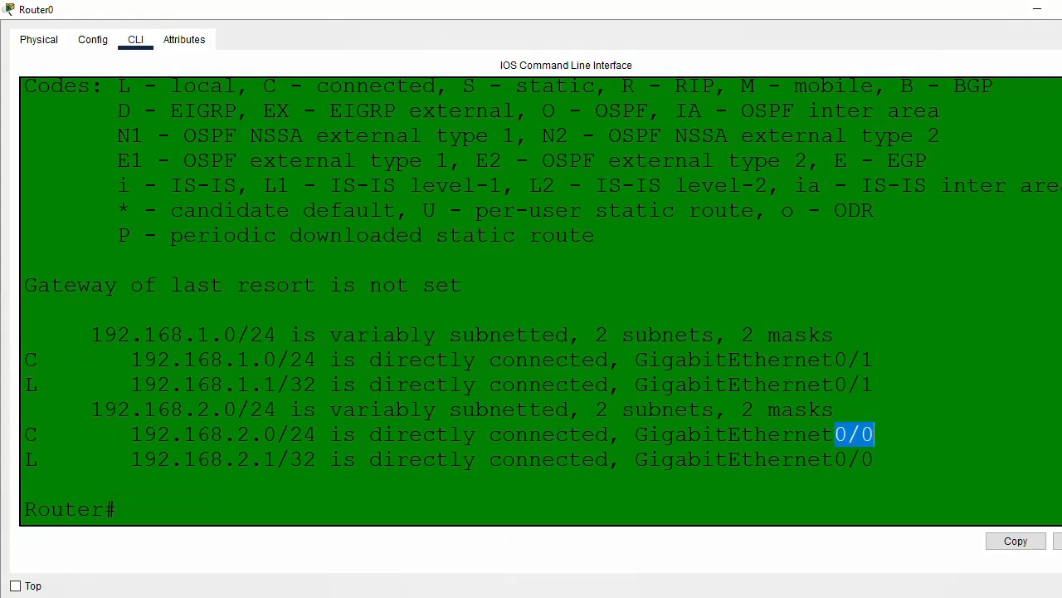
left_click(1038, 10)
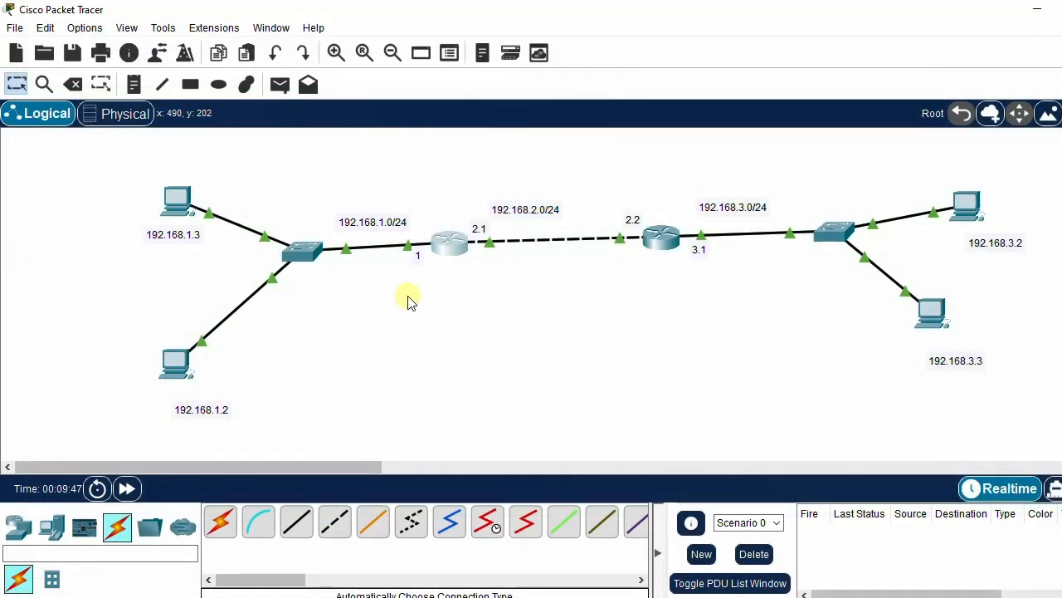
Open the command prompt of the PC labelled 192.168.1.2 and ping its default gateway 192.168.1.1.
left_click(172, 362)
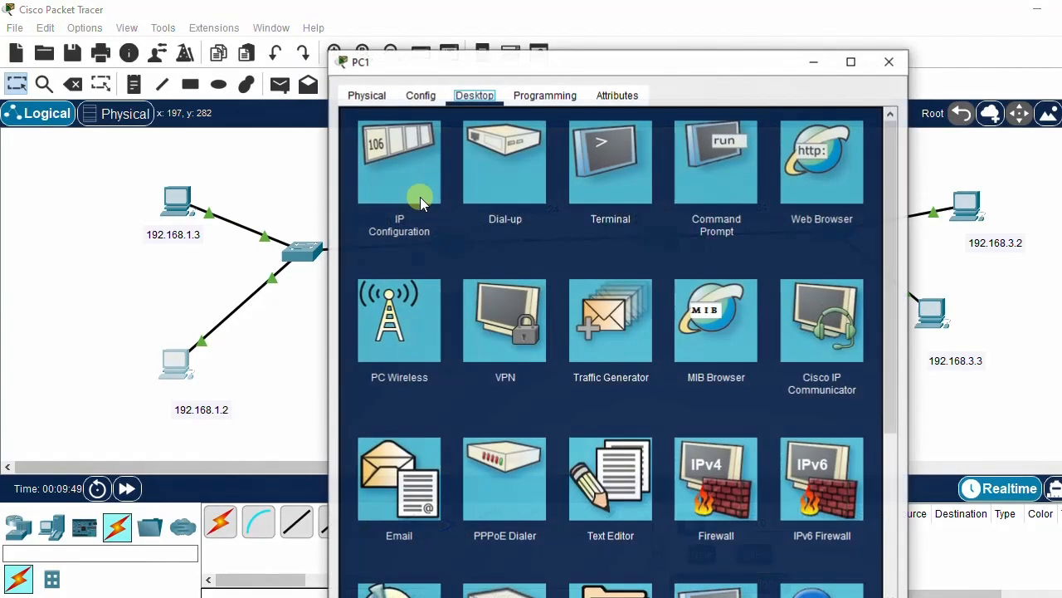
left_click(706, 154)
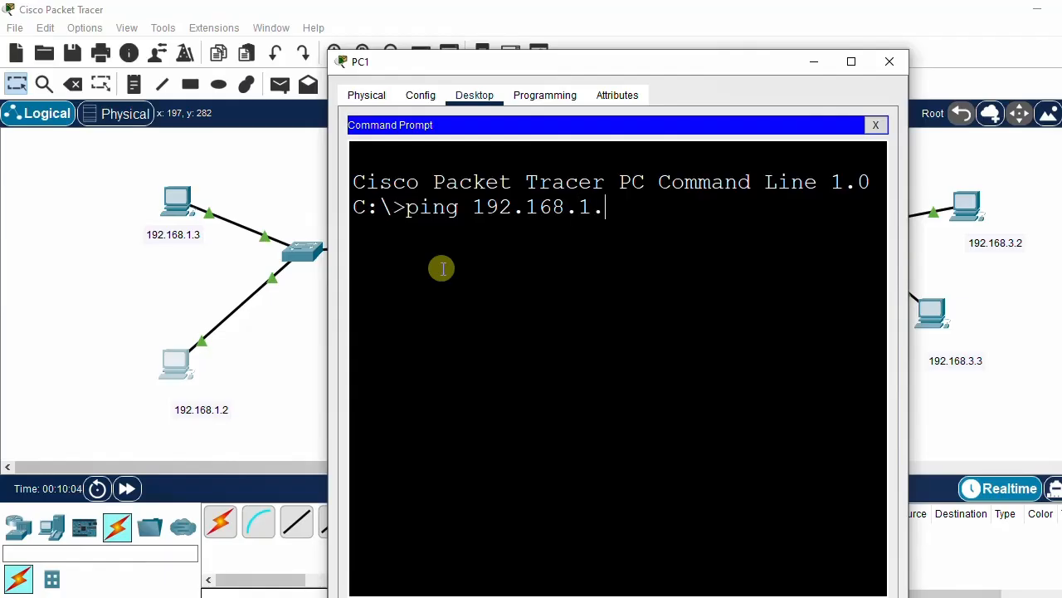
key("Return")
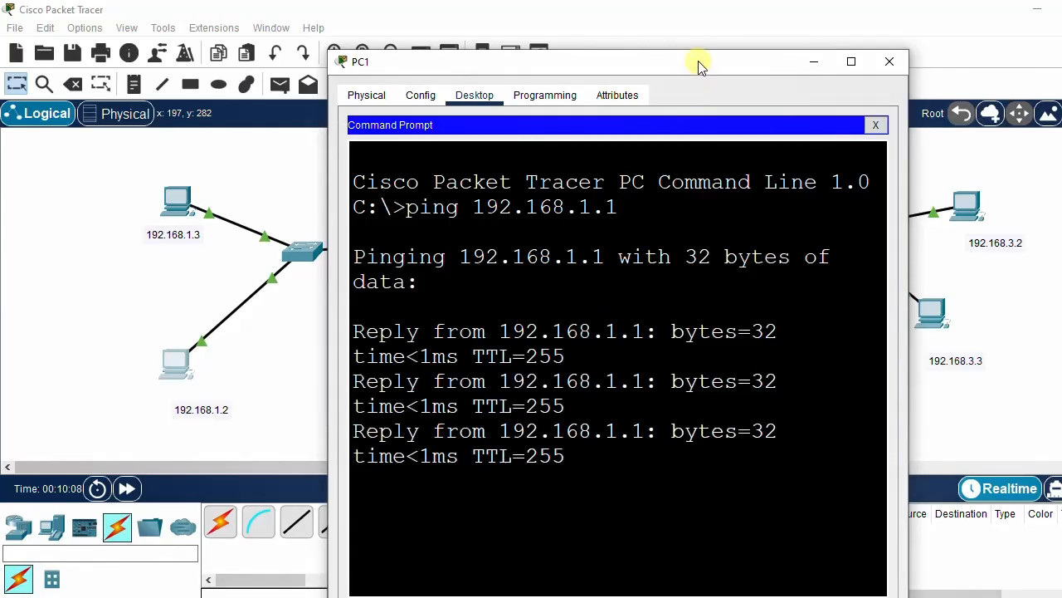
Check the near router's far-side address in the topology and ping 192.168.2.1 from the same PC.
left_click_drag(700, 64, 661, 423)
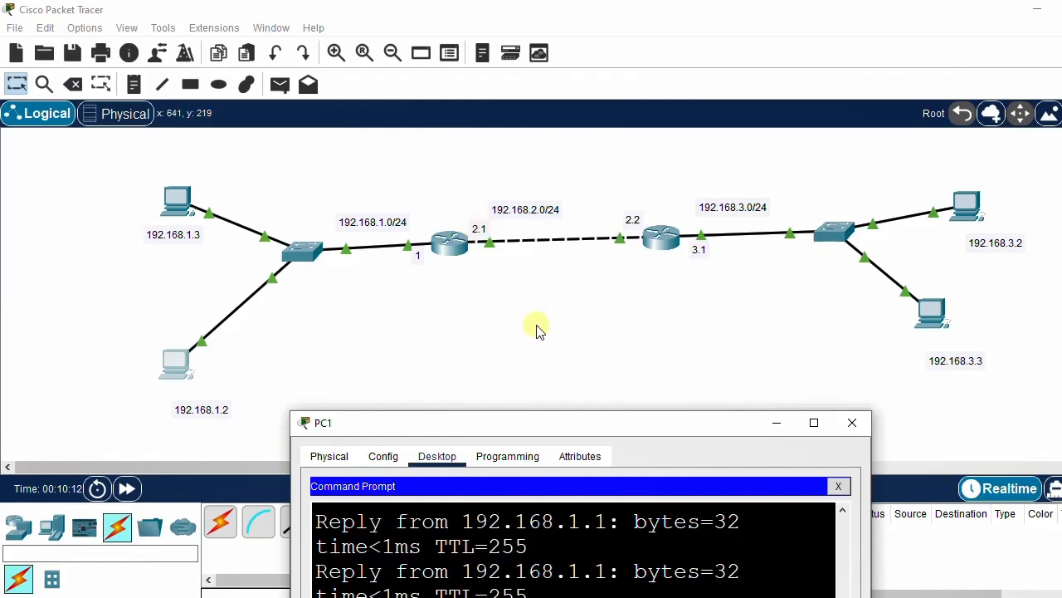
left_click_drag(562, 429, 593, 65)
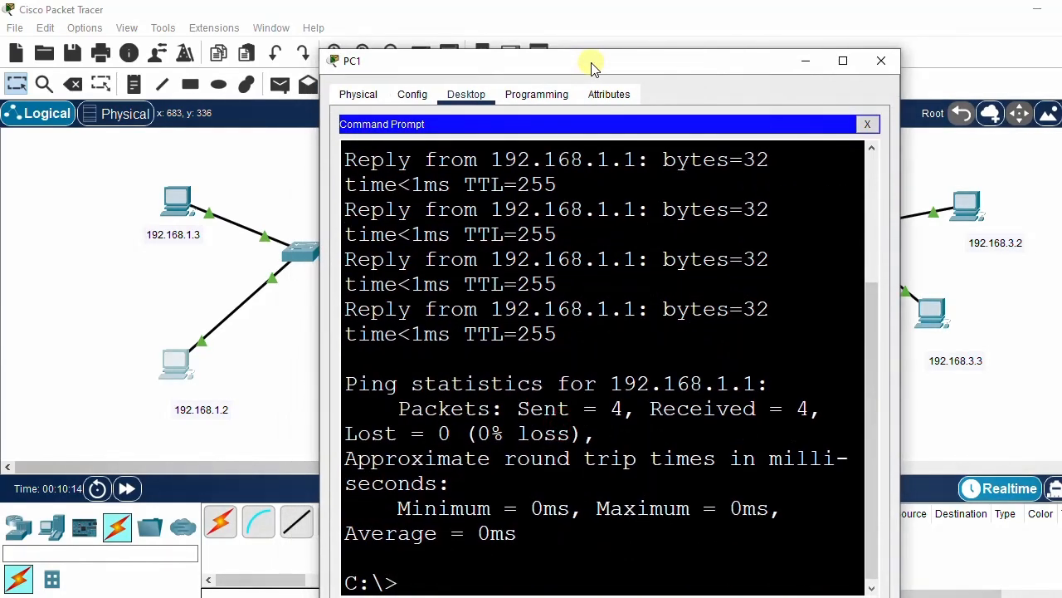
key("Up")
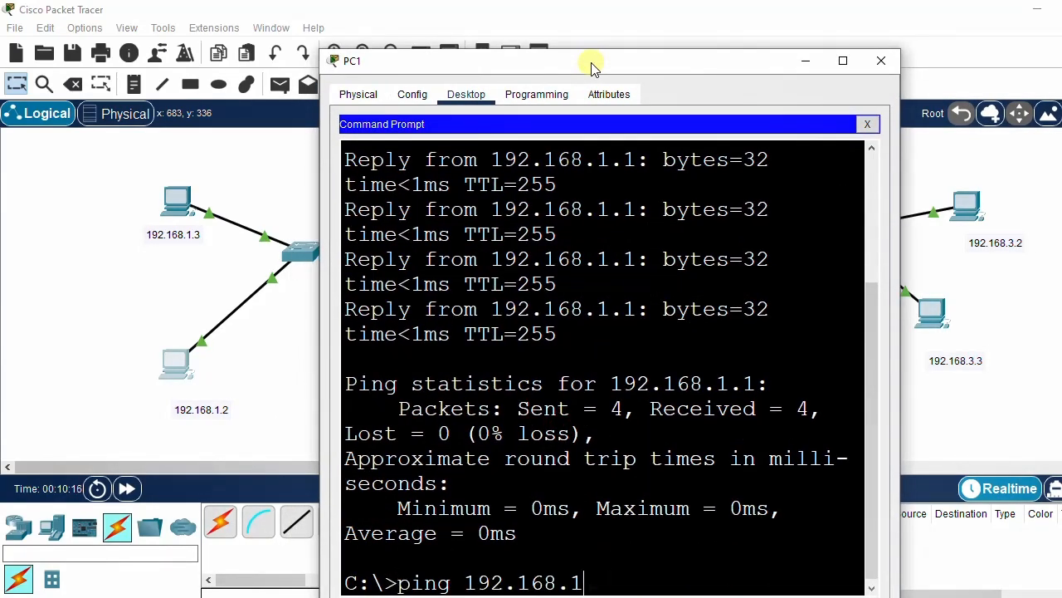
type("2.1")
key("Return")
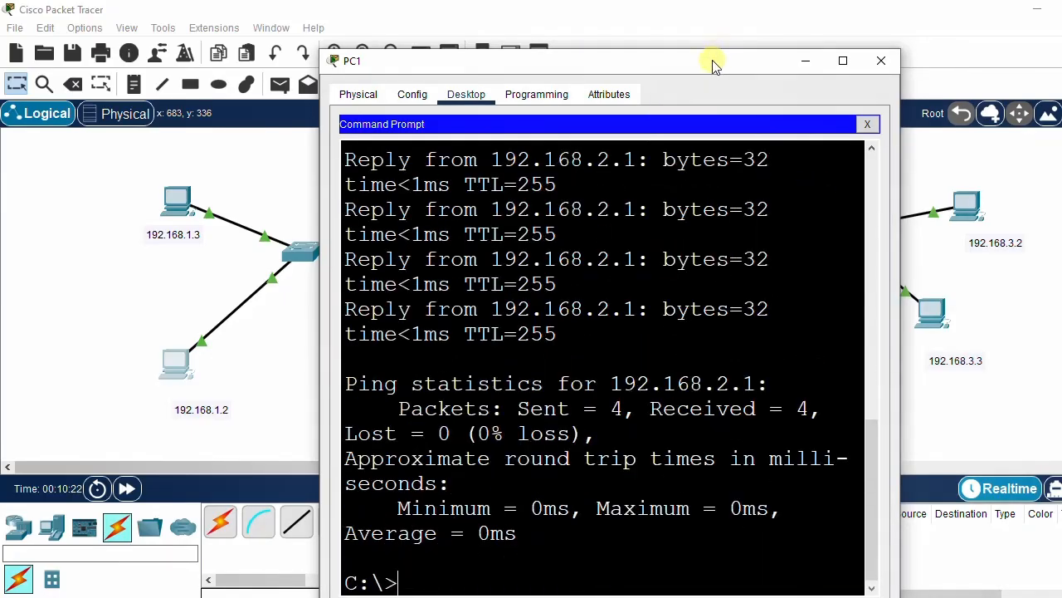
Check the second router's address in the topology, ping 192.168.2.2 from the enlarged PC window, and minimize it.
left_click_drag(712, 60, 656, 334)
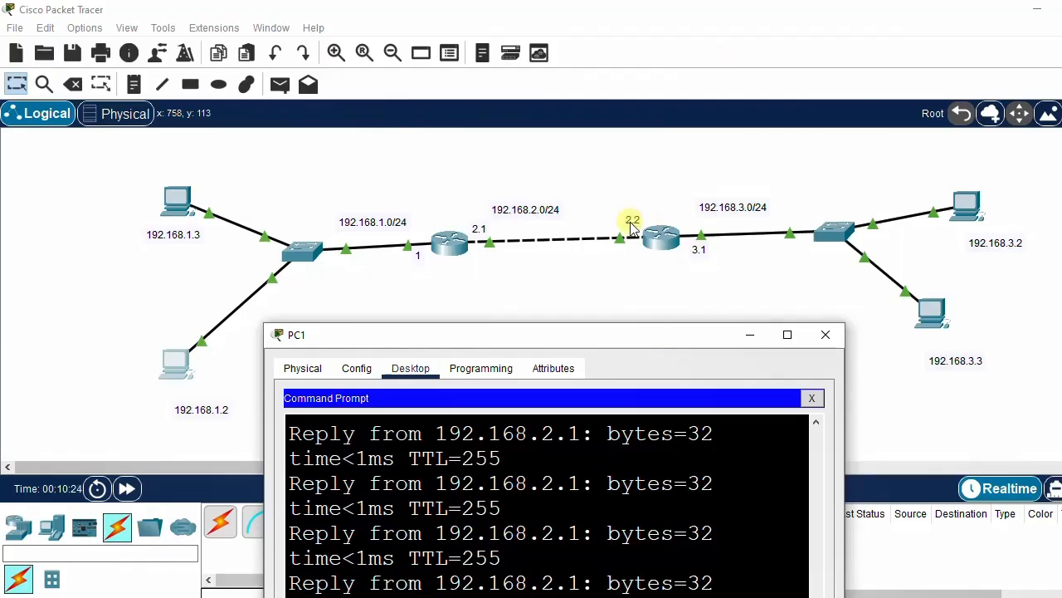
left_click_drag(639, 342, 651, 91)
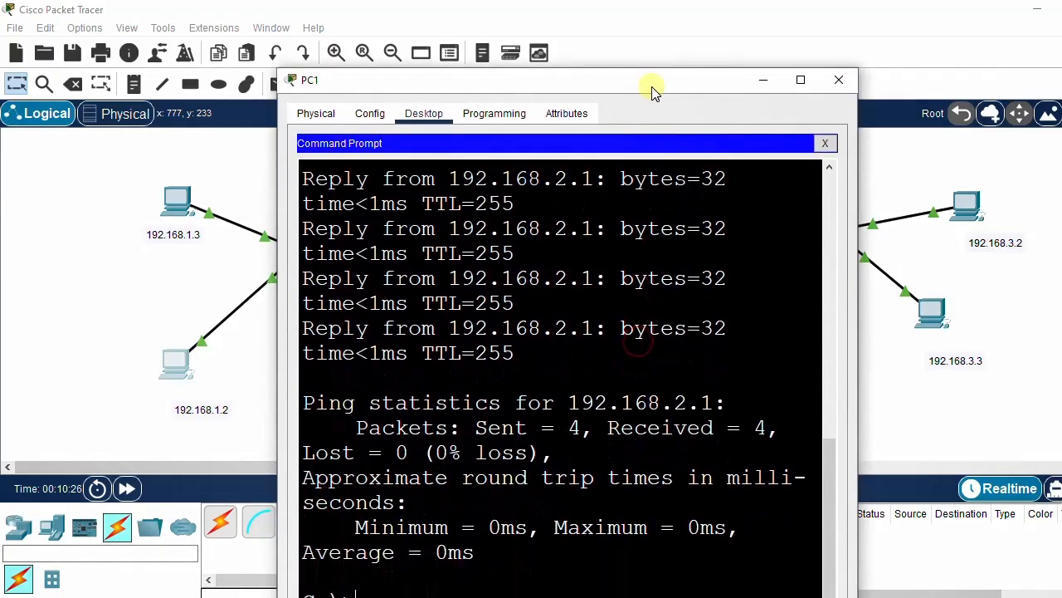
left_click(801, 80)
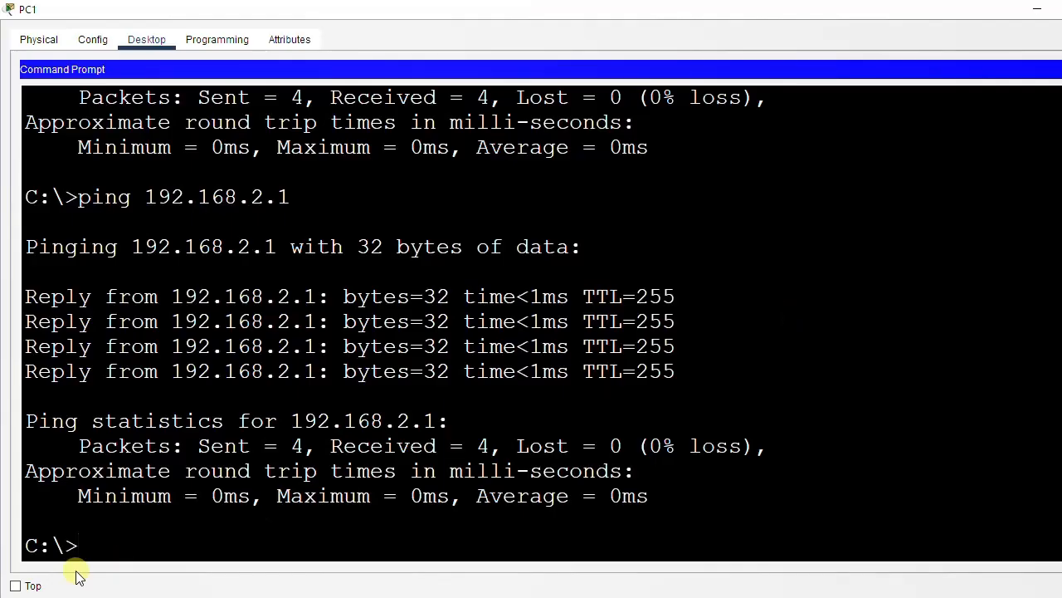
key("Up")
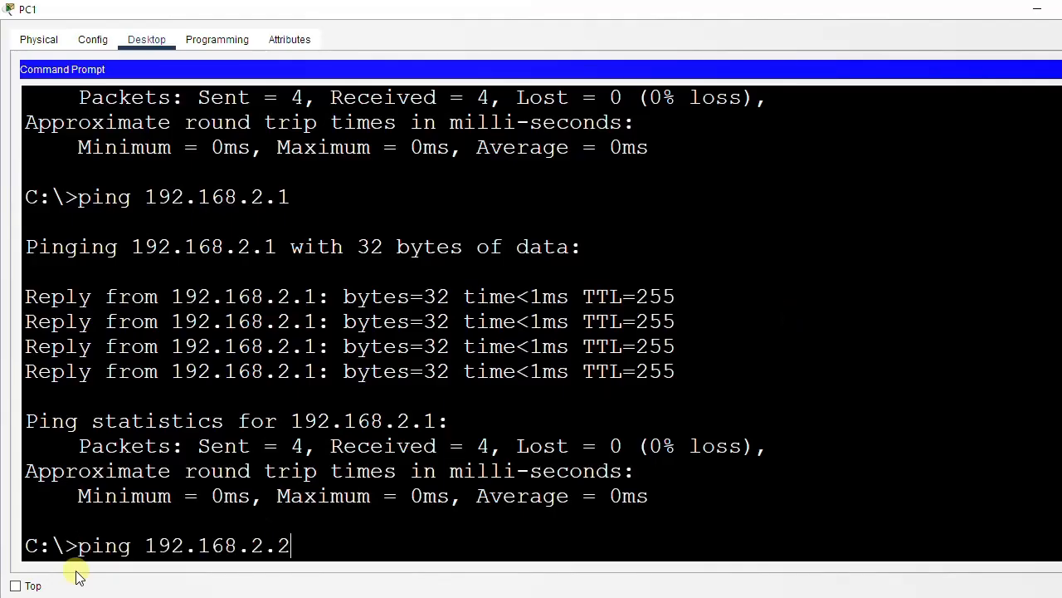
key("Return")
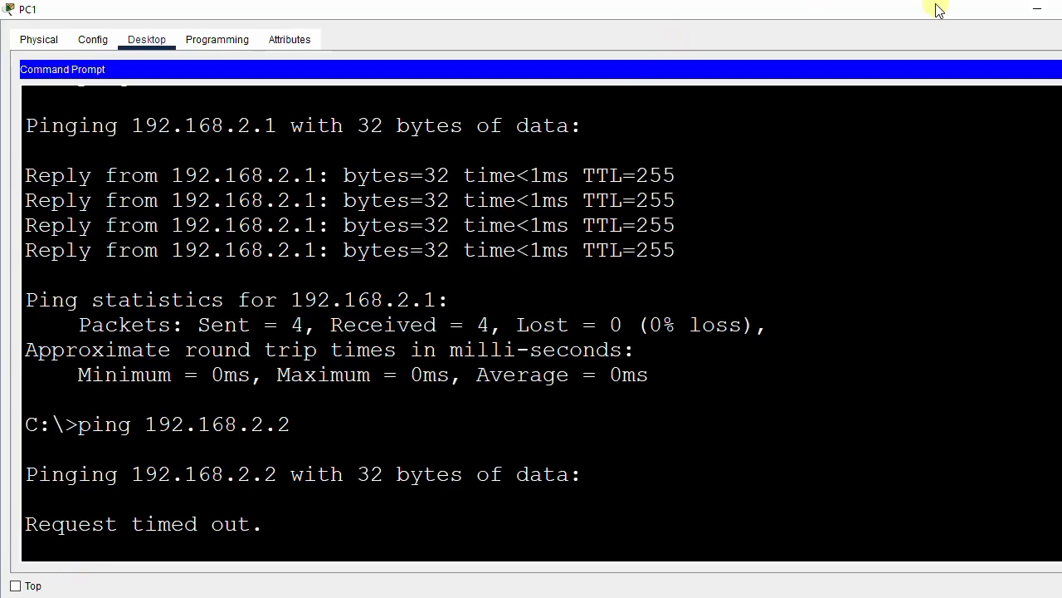
left_click(1037, 8)
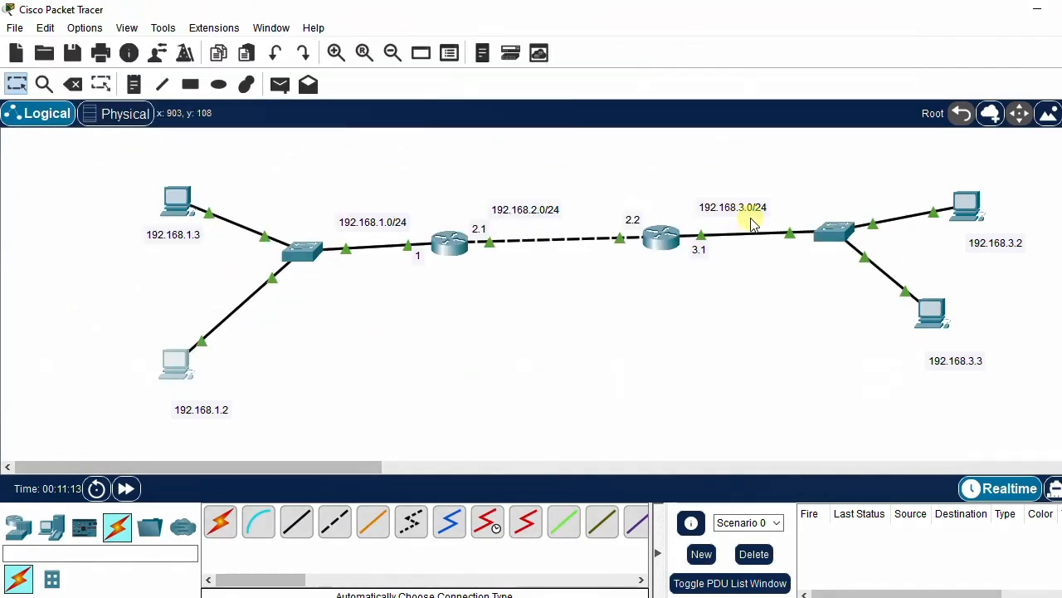
Reopen the command line of the router labelled 2.1 and enter global configuration mode with conf t.
left_click(449, 242)
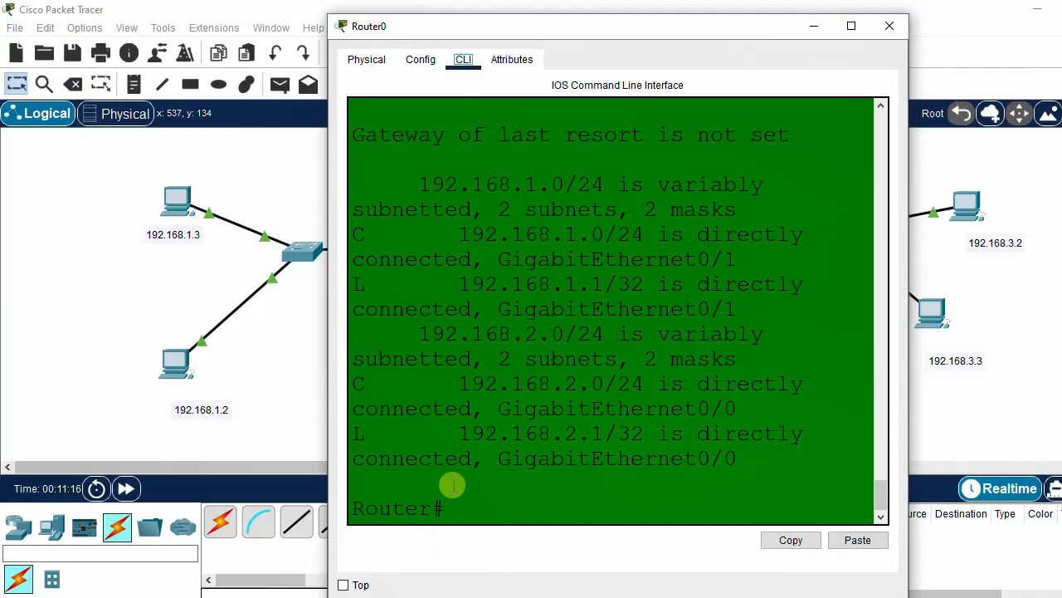
left_click(454, 502)
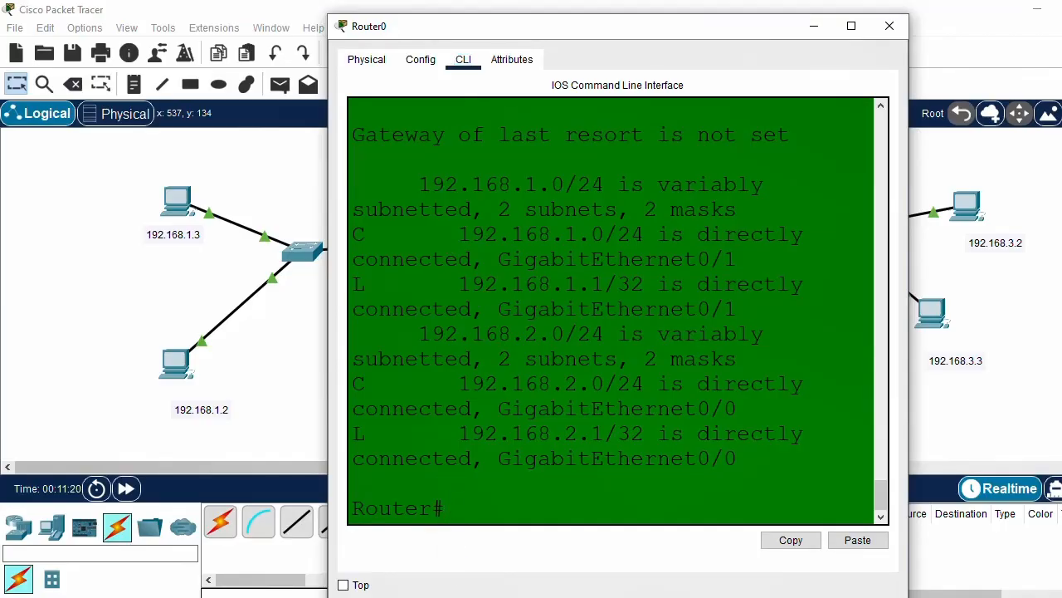
type("conf t")
key("Return")
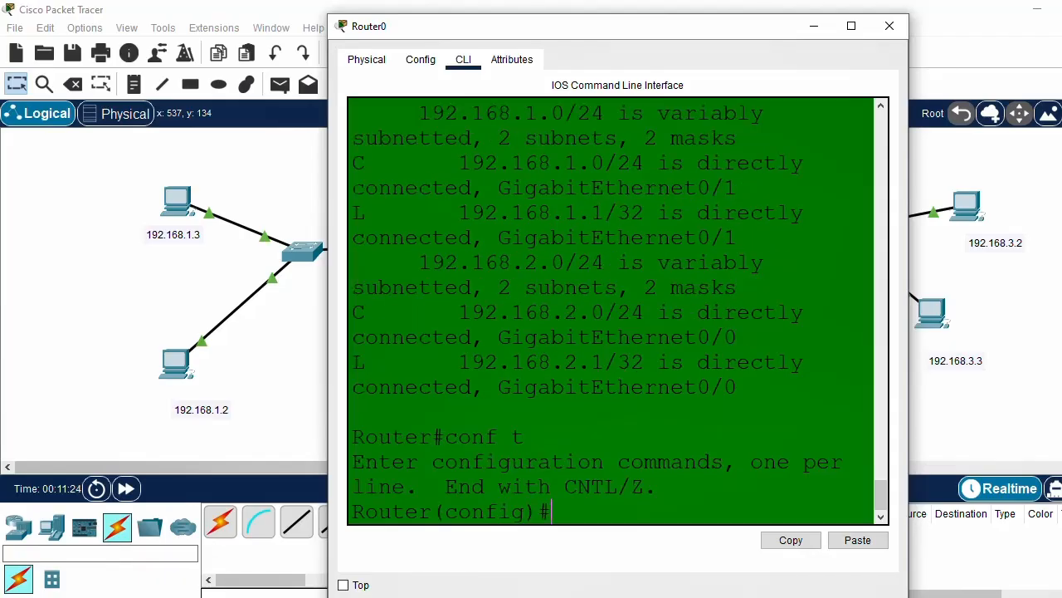
Begin a static route command with ip route 192.168.3.0 255.255.255.0, checking the destination network in the topology.
left_click_drag(752, 26, 707, 72)
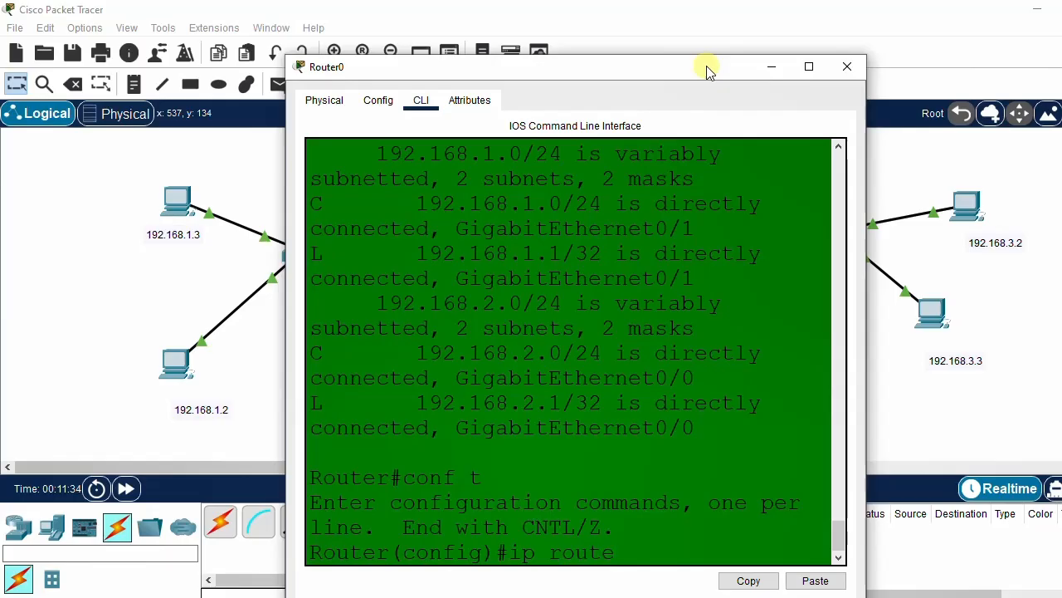
left_click_drag(686, 66, 476, 196)
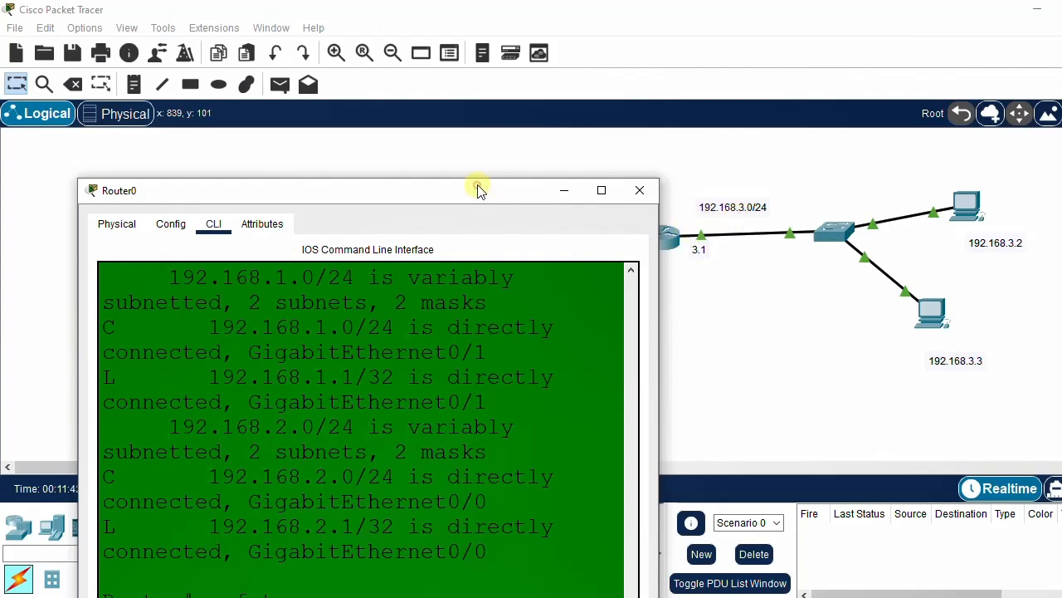
left_click_drag(479, 188, 501, 57)
type("19")
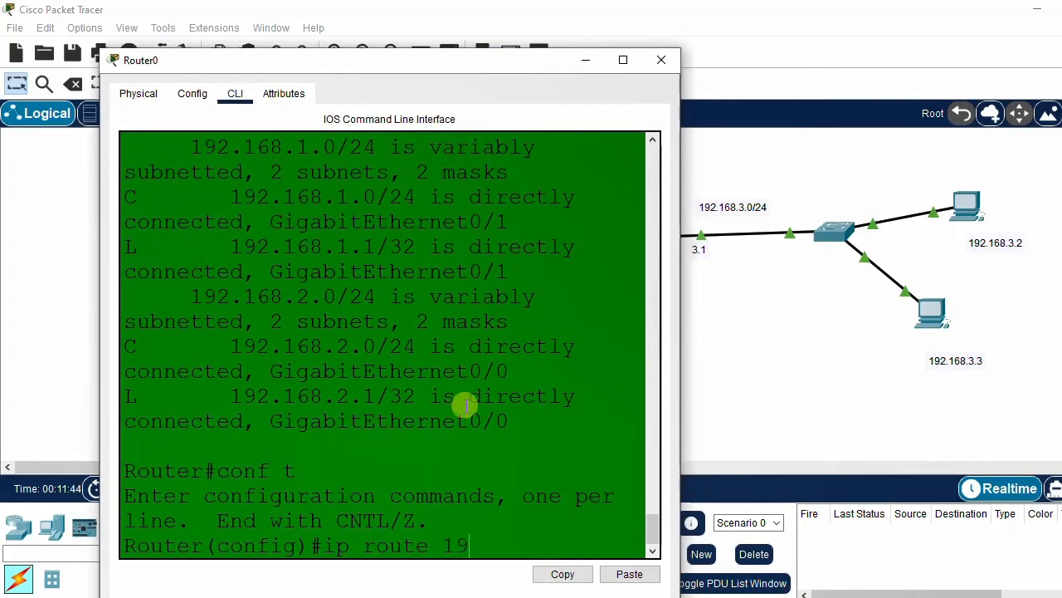
type("2.168.3.0 255.")
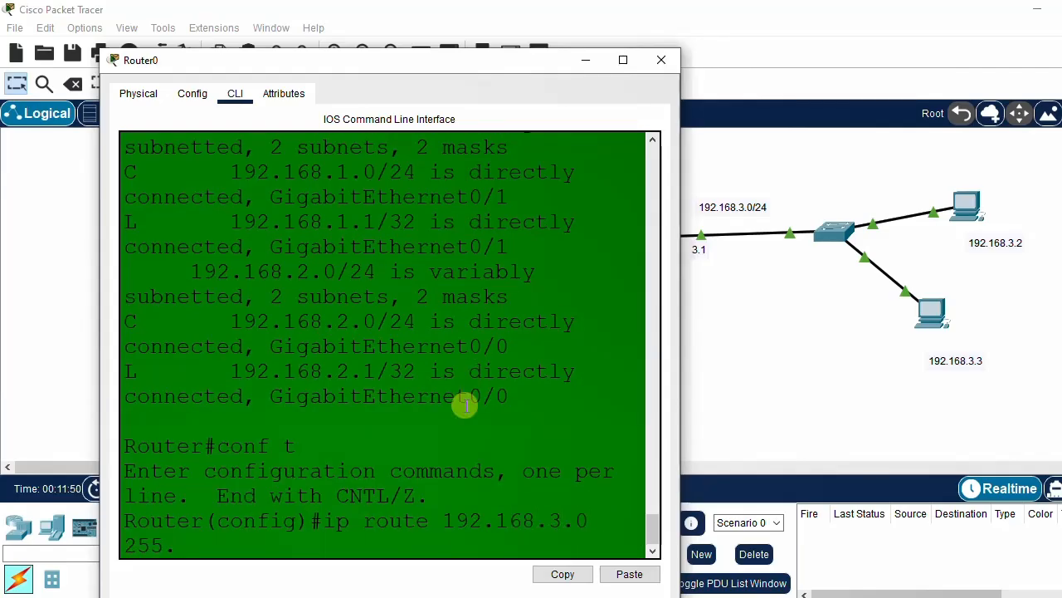
type("255.255.")
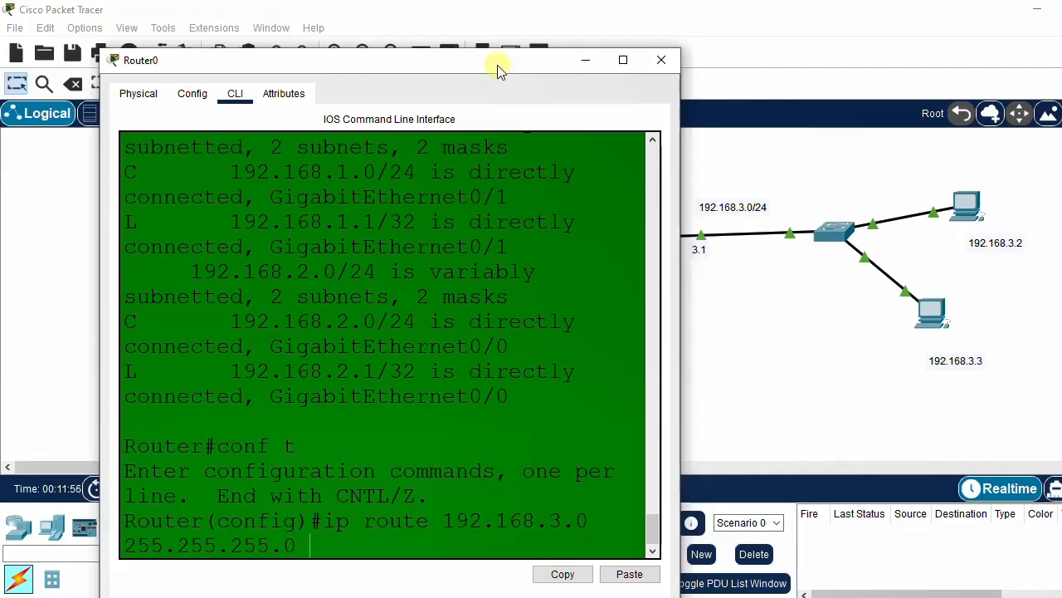
Review the link between the routers in the topology, enlarge the router window and try 192.168.2.1 as the route's next hop.
left_click_drag(497, 65, 523, 336)
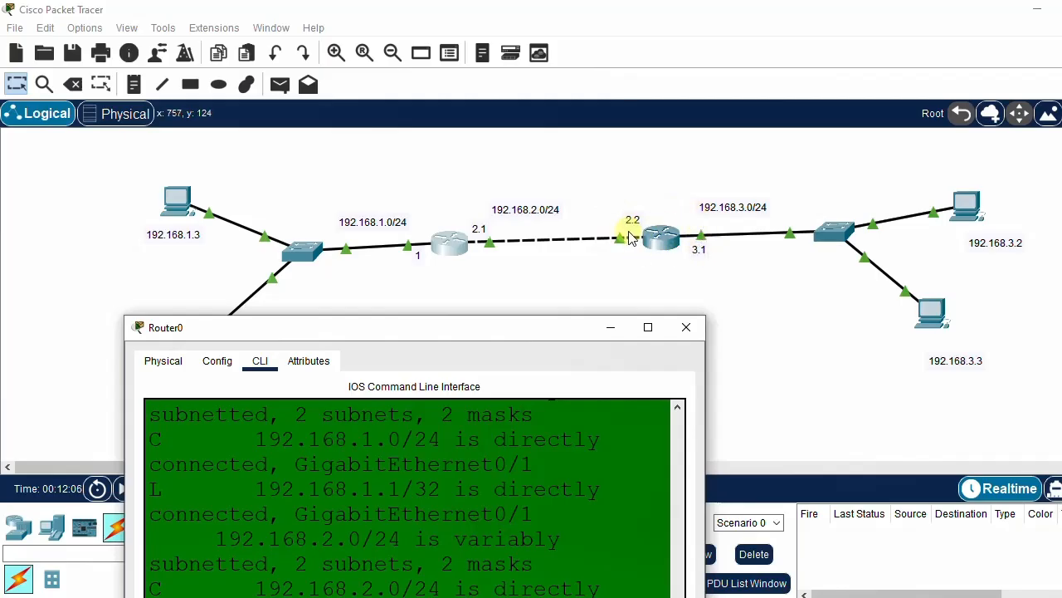
left_click_drag(548, 336, 592, 461)
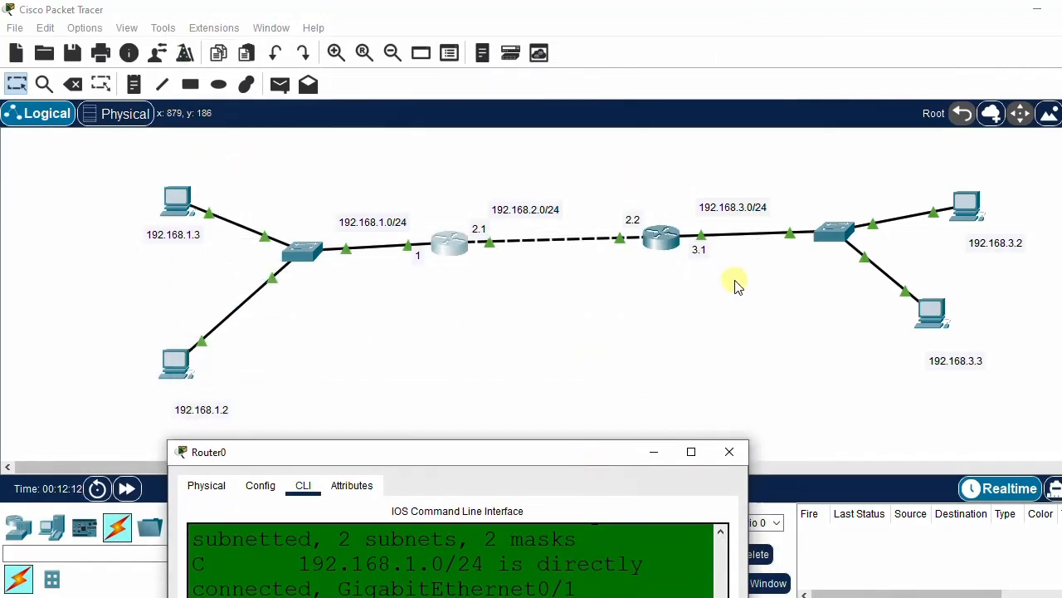
left_click(725, 239)
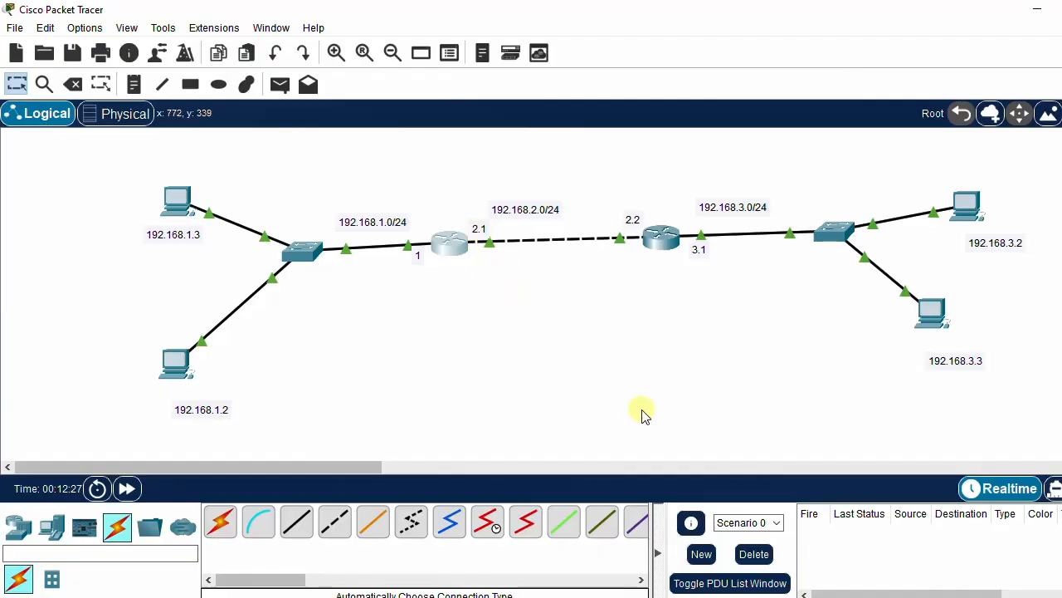
mouse_move(368, 586)
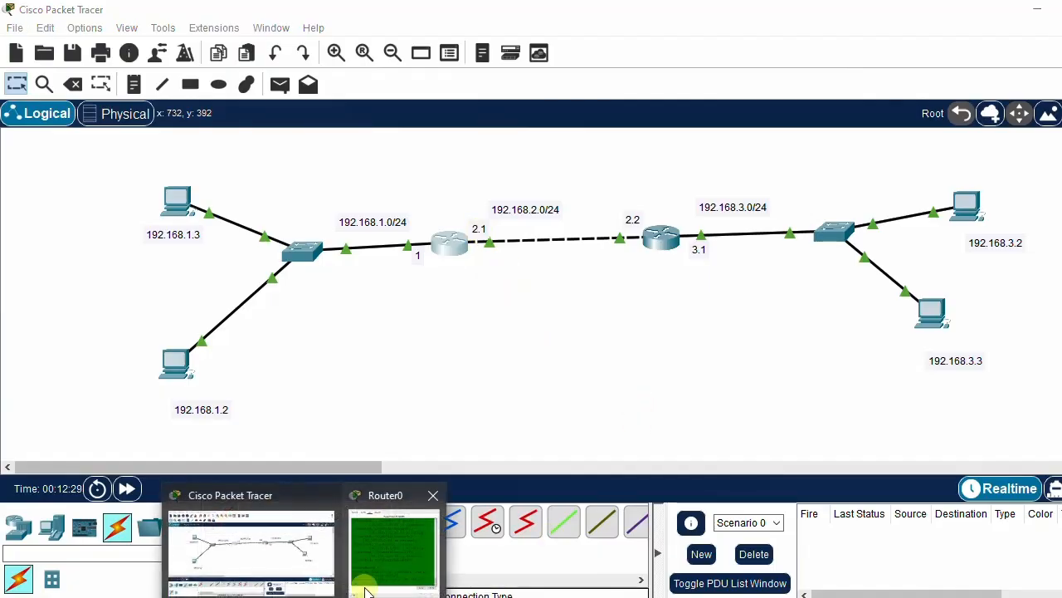
left_click(394, 573)
left_click_drag(545, 442, 515, 78)
double_click(514, 78)
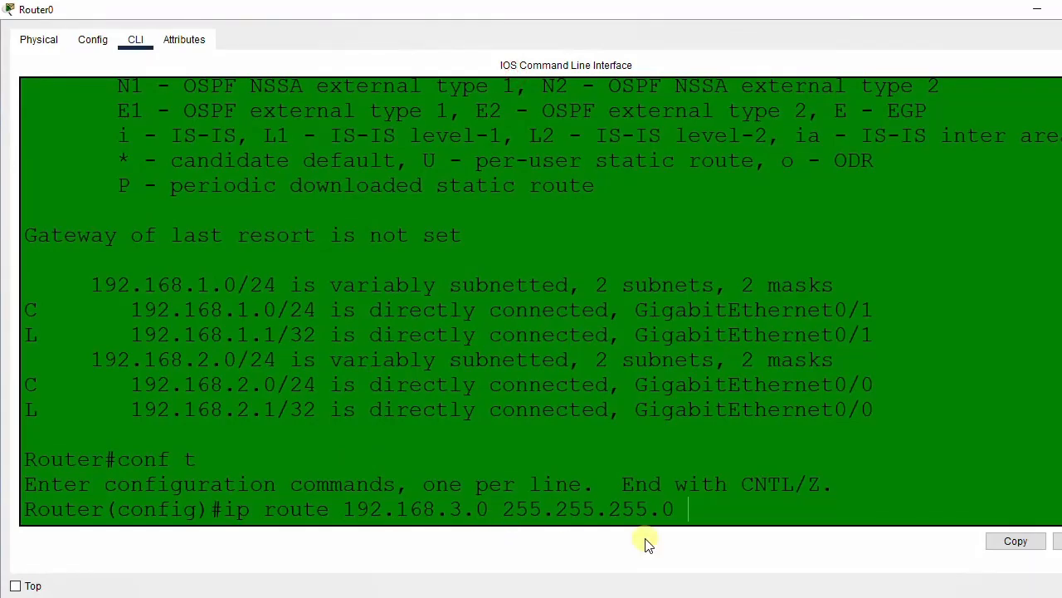
type("192.168.2.1")
key("Return")
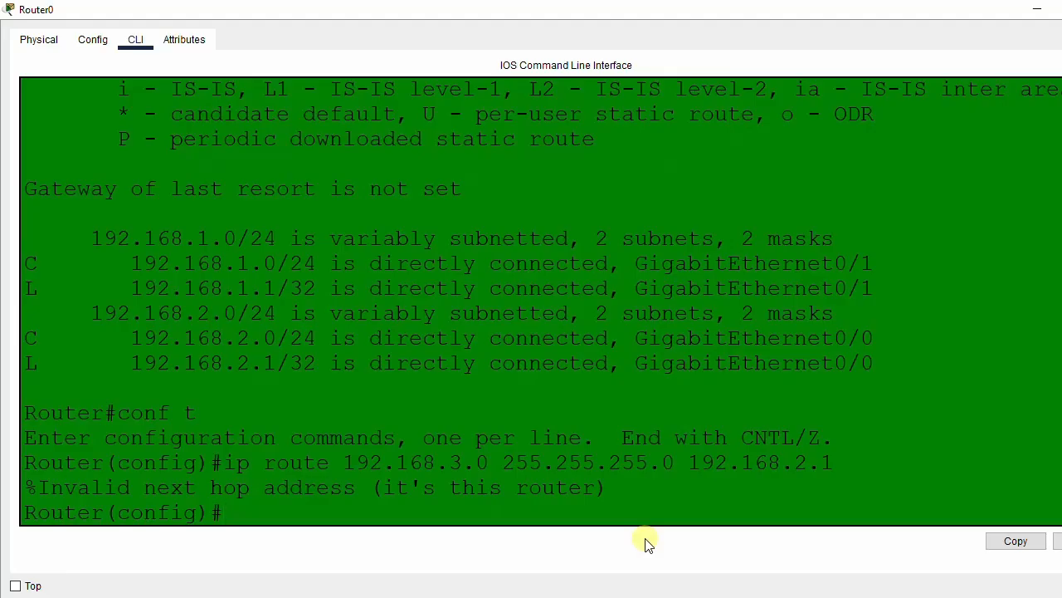
Re-enter the static route to 192.168.3.0 255.255.255.0 with next hop 192.168.2.2 and compare it with the topology.
key("Up")
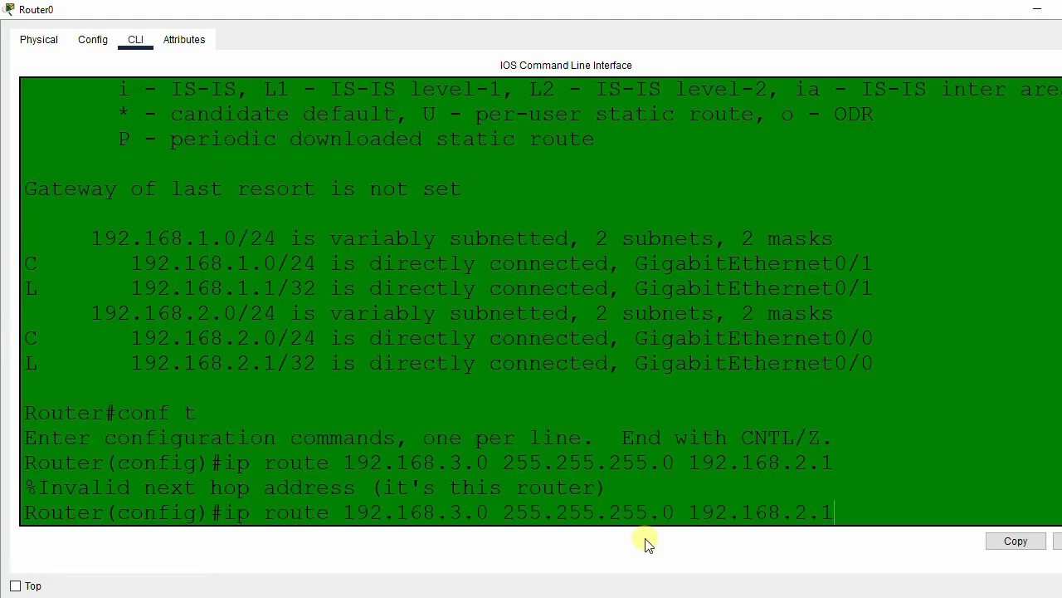
key("BackSpace")
type("2")
key("Return")
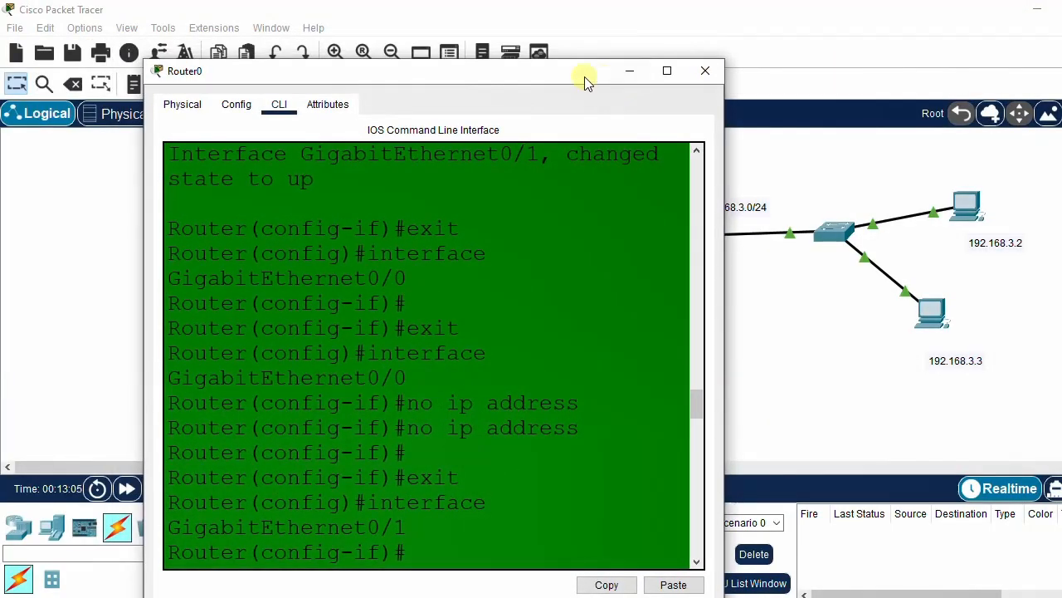
left_click_drag(583, 76, 536, 327)
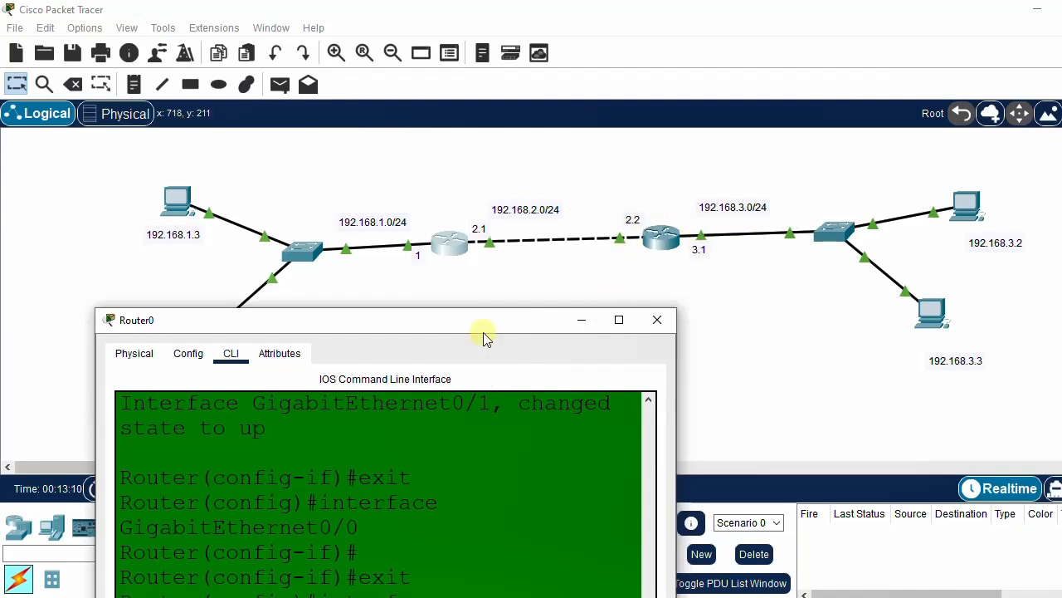
left_click_drag(483, 325, 519, 2)
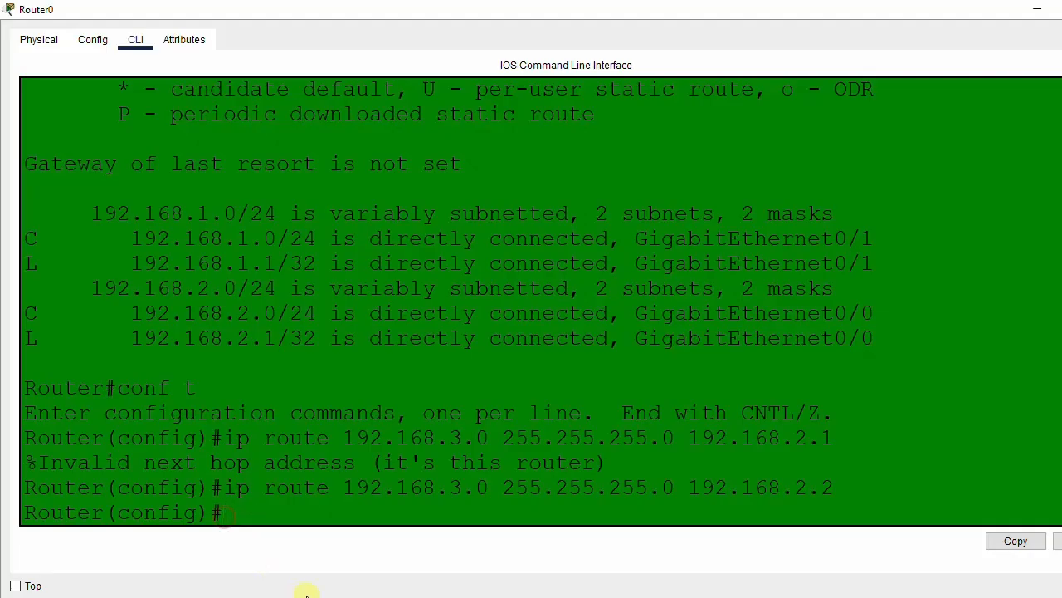
Leave the router's global configuration mode with exit.
type("exit")
key("Return")
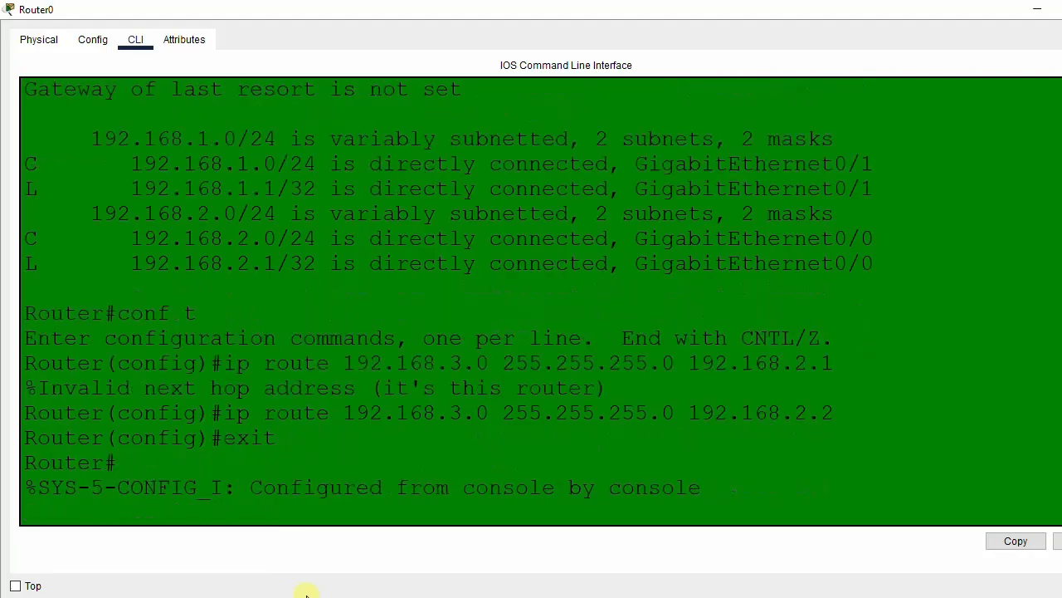
key("Return")
Run show ip route and examine the static entry for the 192.168.3.0 network.
type("sh")
key("Tab")
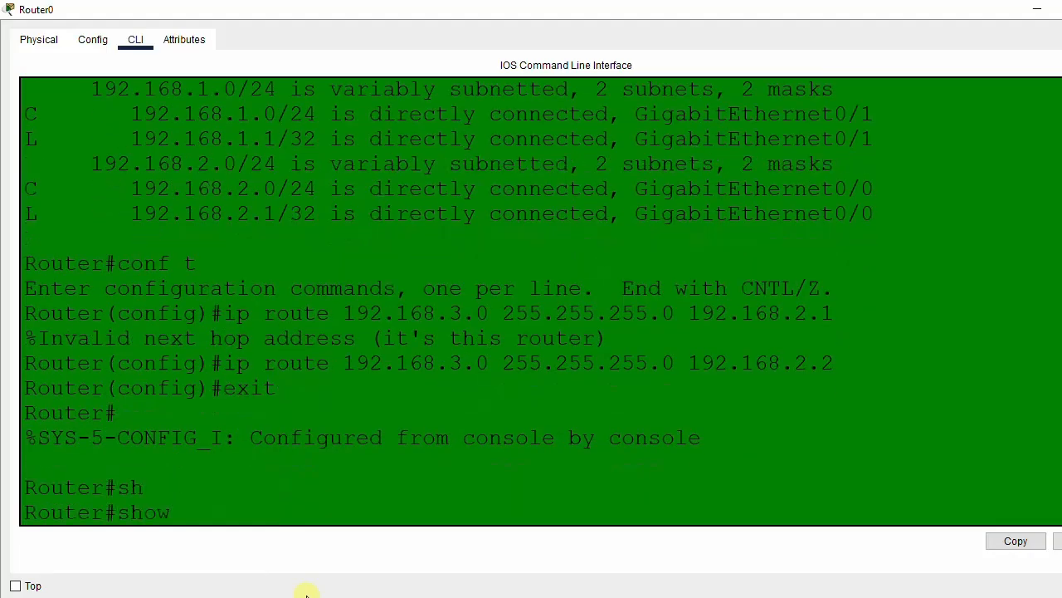
type("ip route")
key("Return")
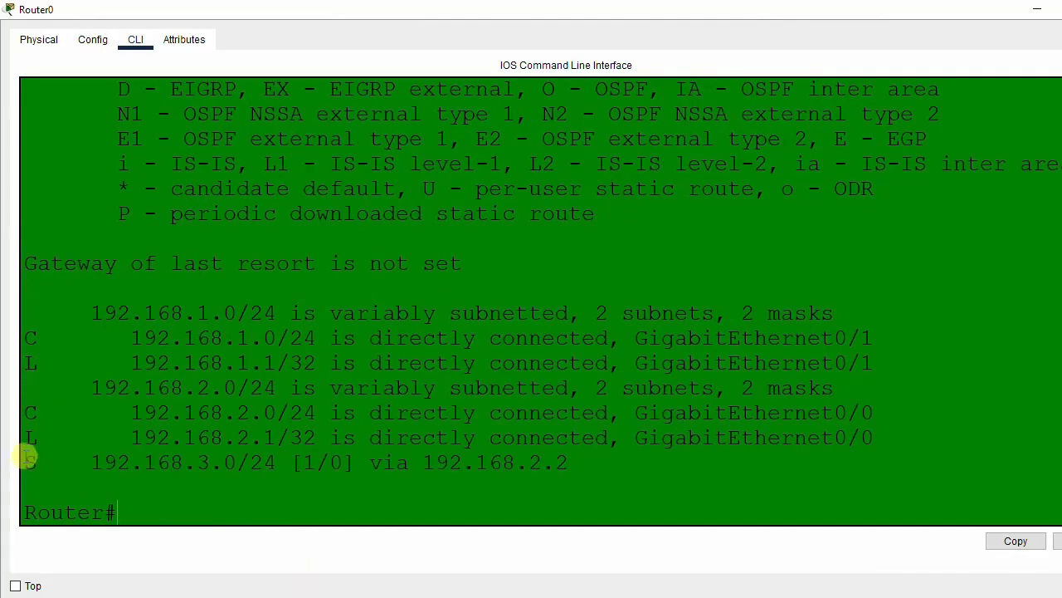
left_click_drag(29, 457, 51, 463)
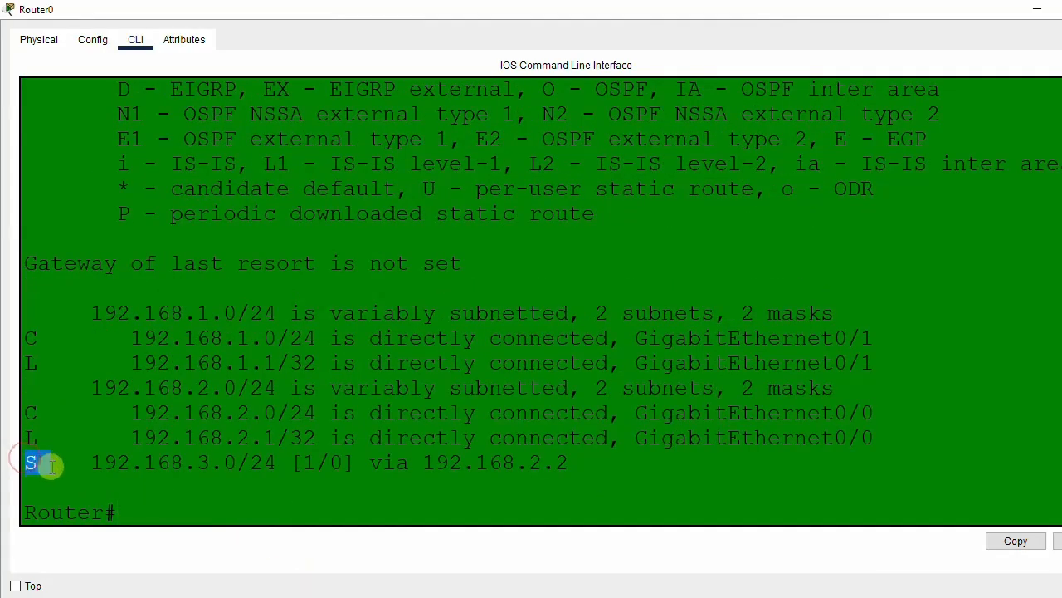
left_click(167, 498)
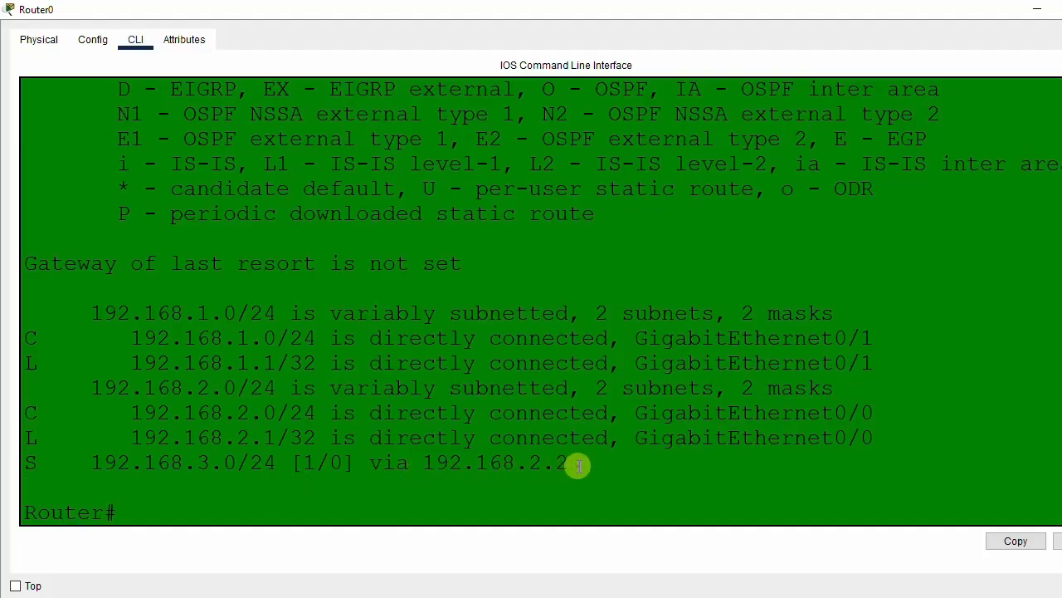
left_click_drag(578, 466, 77, 465)
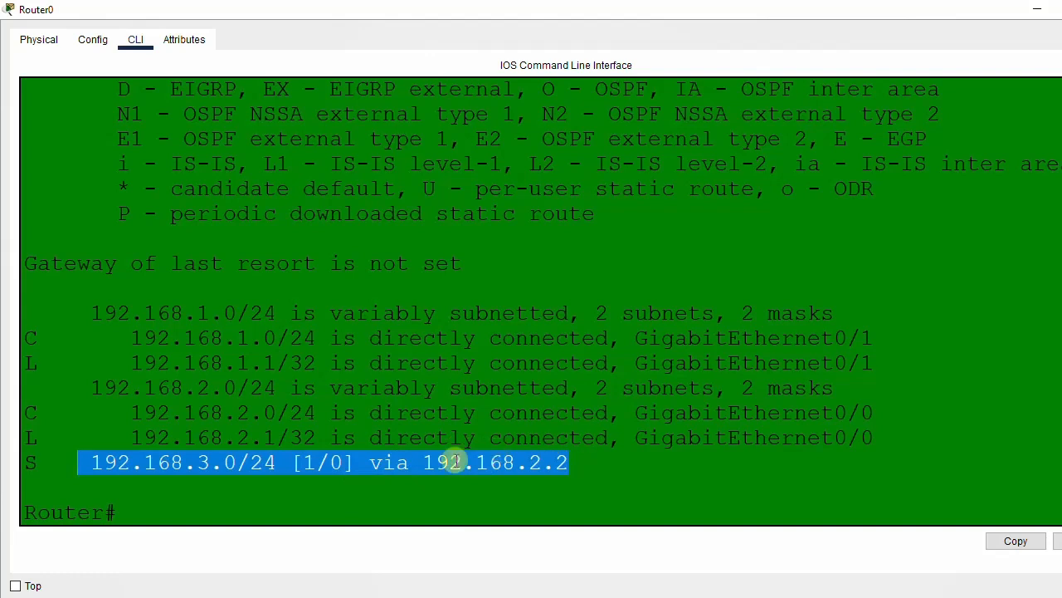
left_click(129, 512)
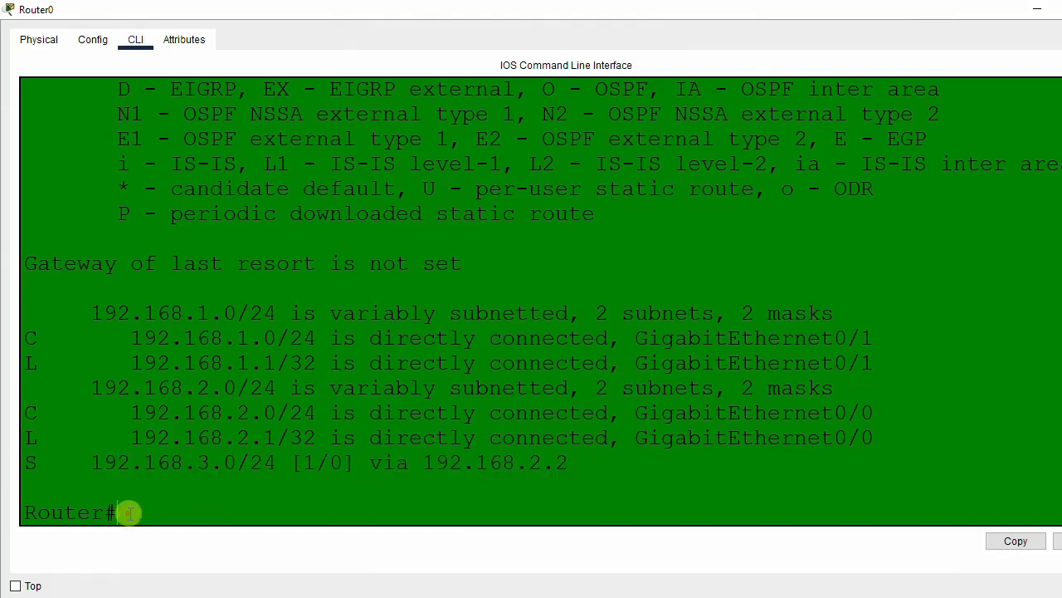
Save the router's configuration with wr and close its window.
type("wr")
key("Return")
key("Return")
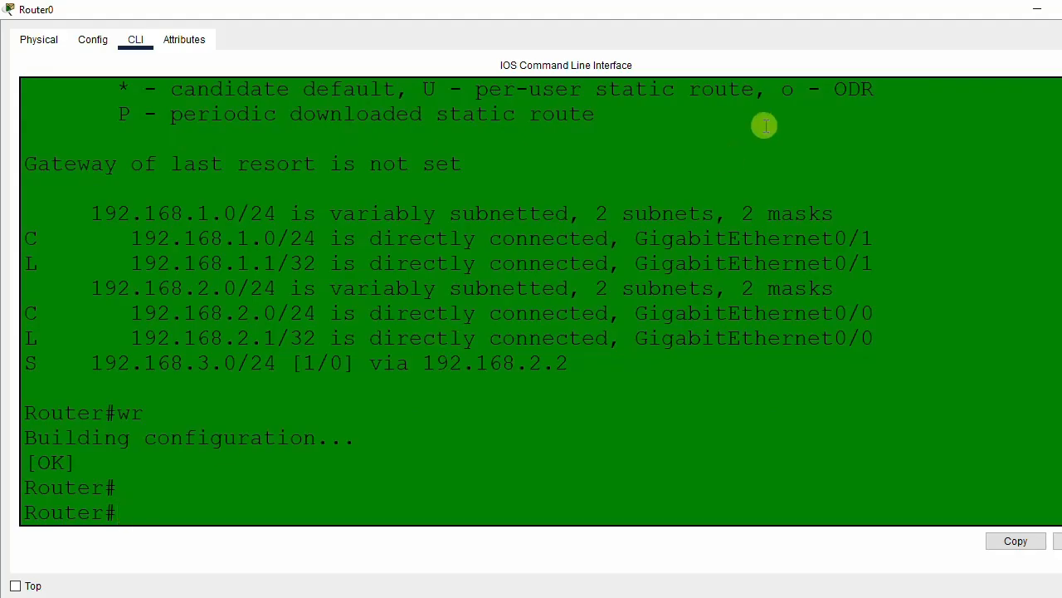
left_click(1061, 9)
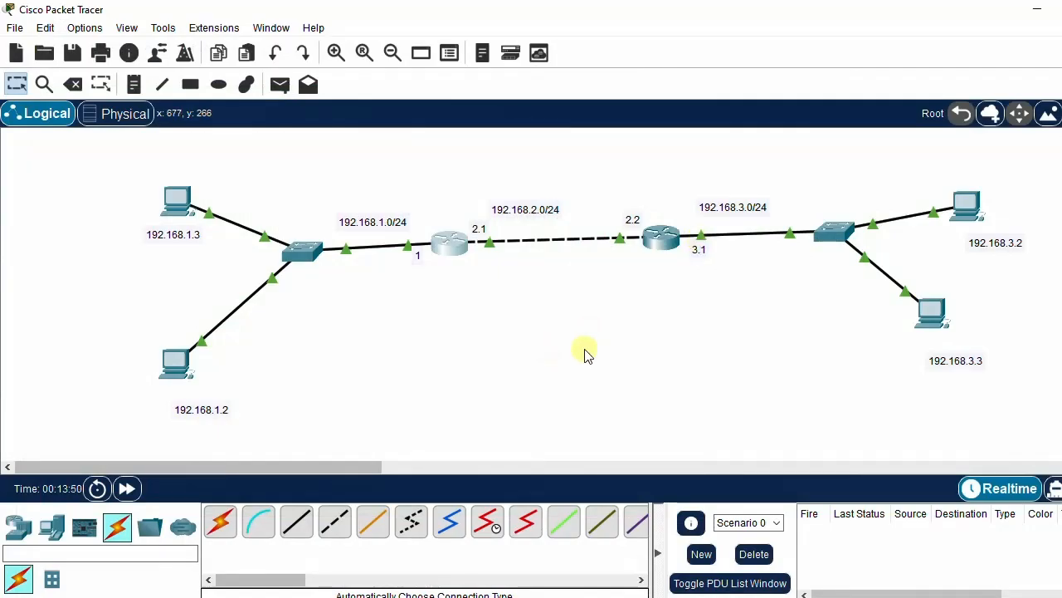
Open the enlarged command line of the router labelled 2.2, leave interface mode with end and enter conf t.
left_click(662, 238)
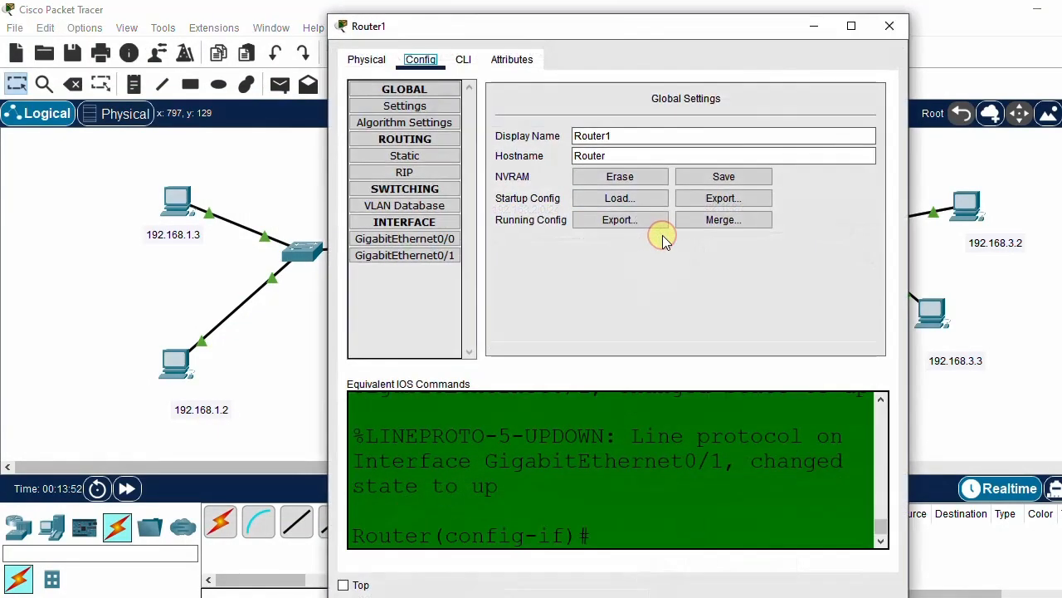
left_click(463, 59)
left_click(851, 25)
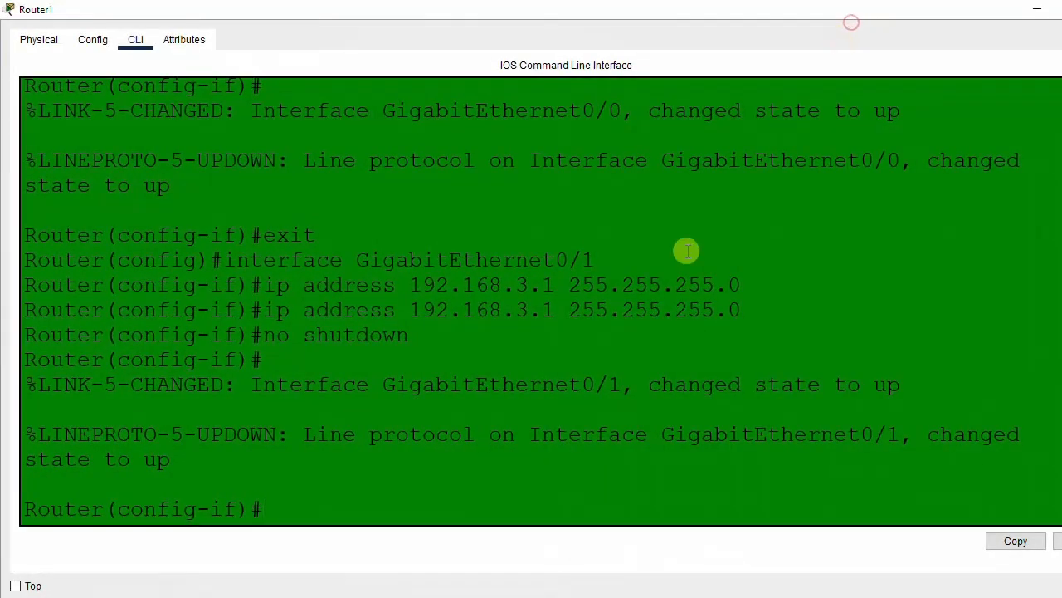
type("end")
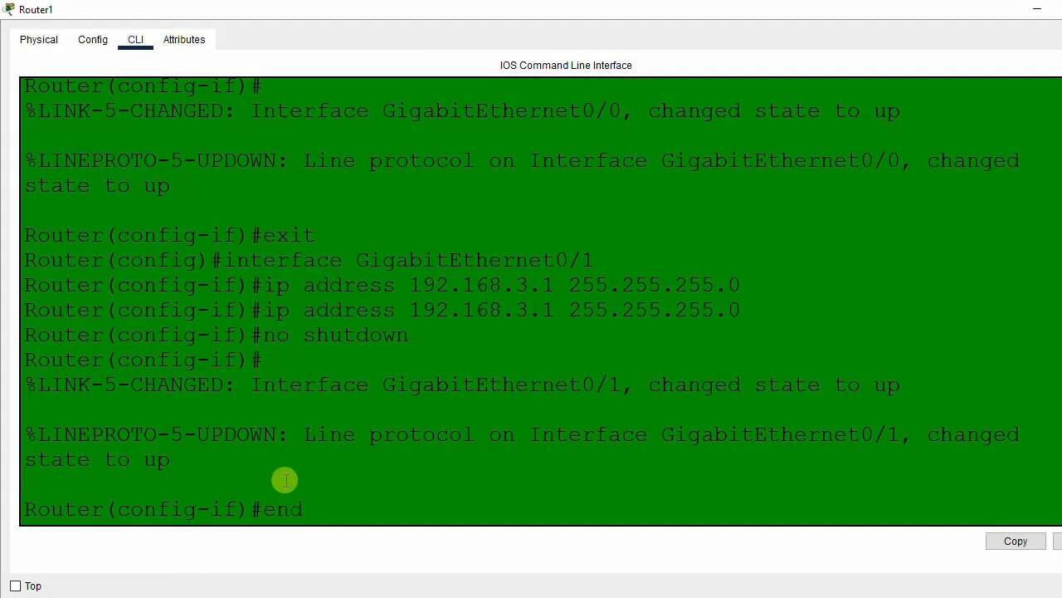
key("Return")
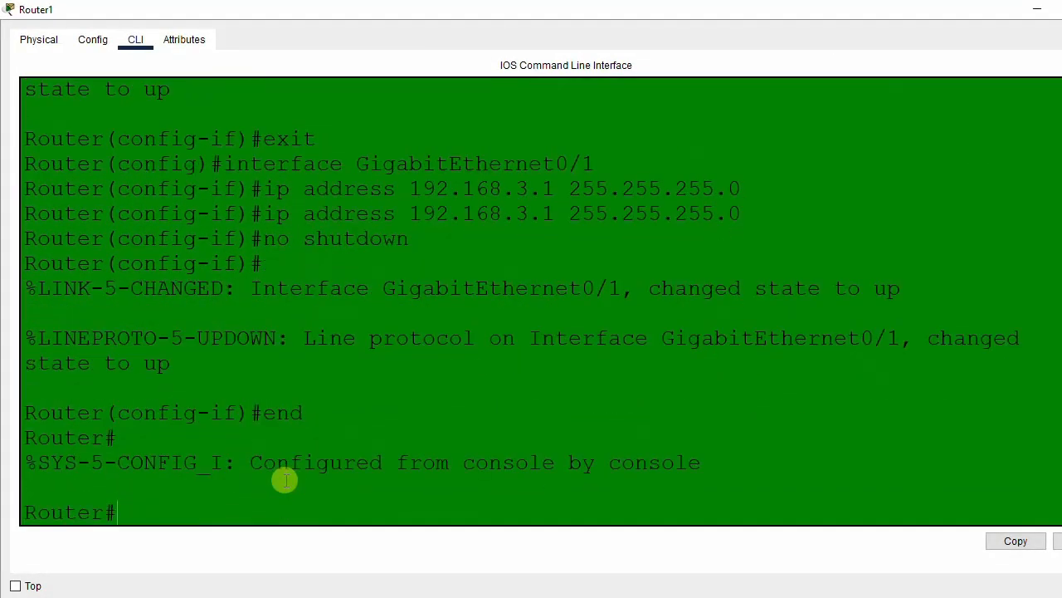
type("conf t")
key("Return")
key("Return")
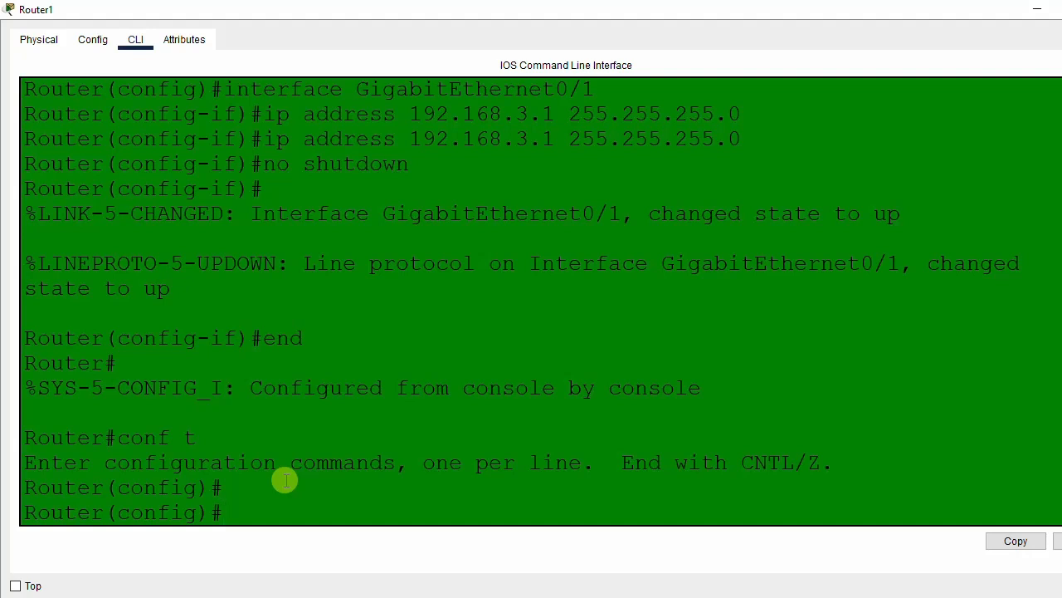
Add a static route to 192.168.1.0 with mask 255.255.255.0 via 192.168.2.1, checking the topology labels, and exit configuration mode.
type("ip route")
left_click(1058, 9)
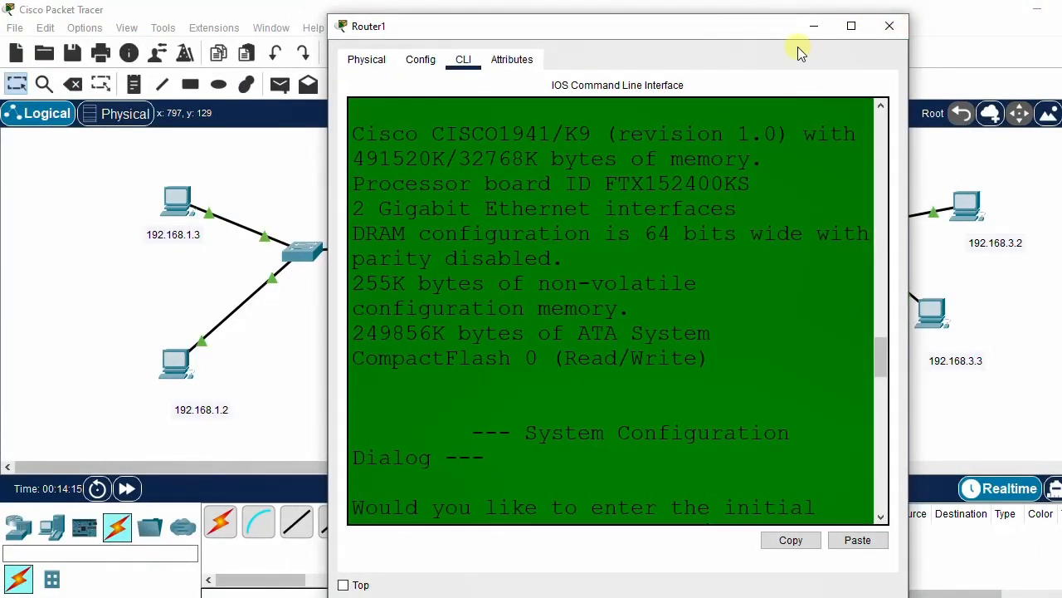
left_click_drag(683, 28, 818, 15)
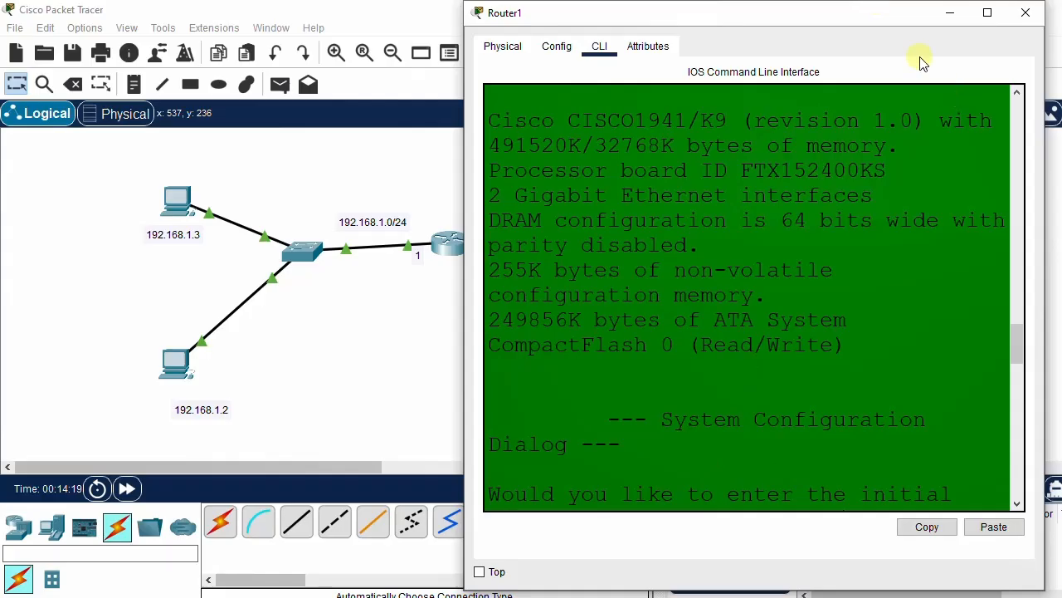
left_click(988, 13)
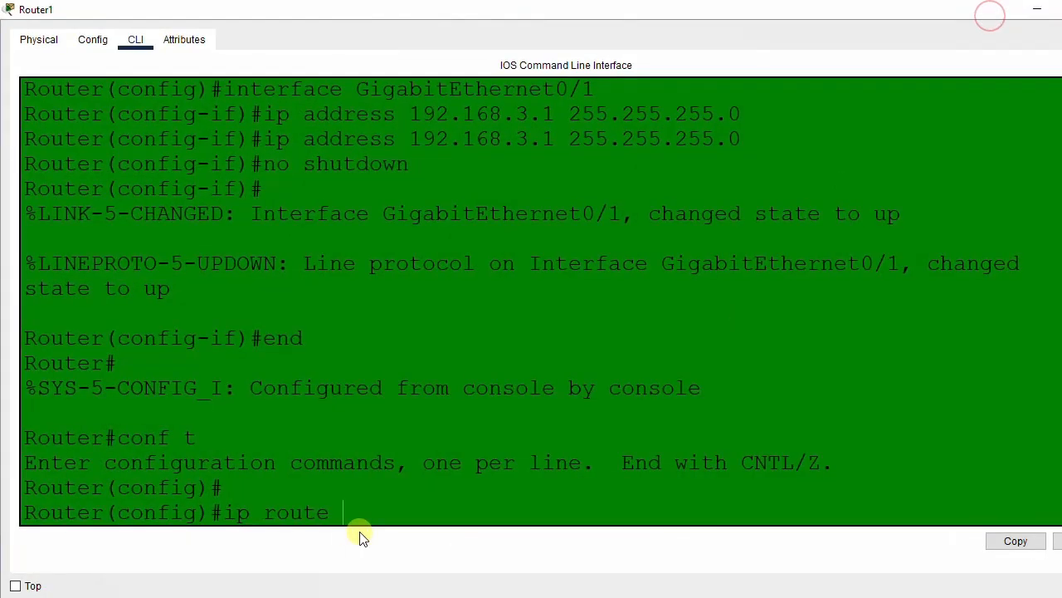
type("192.168.1.0 255.2")
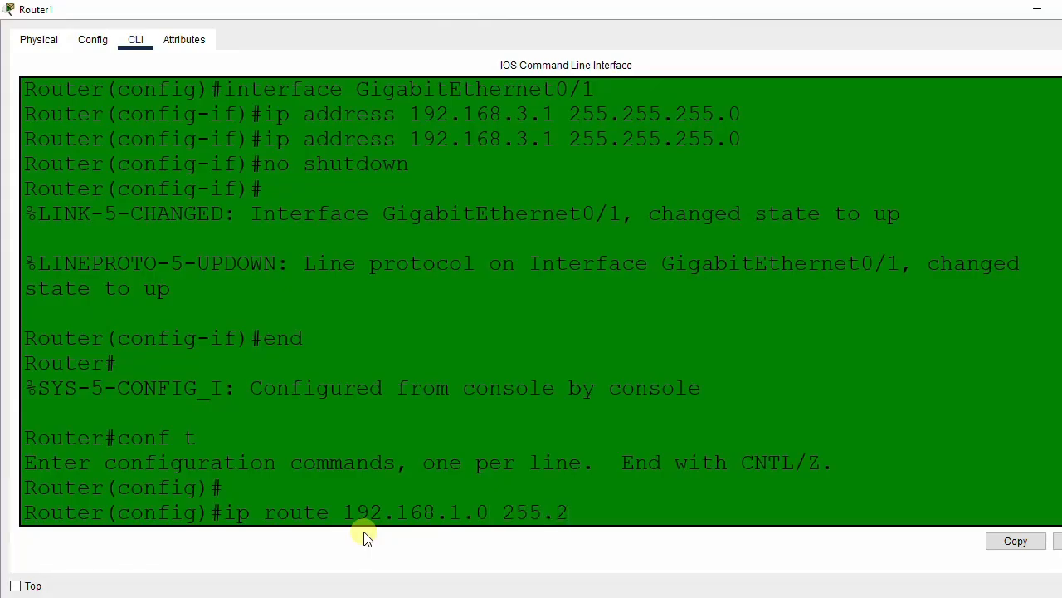
type("55.255")
left_click(311, 596)
left_click(228, 551)
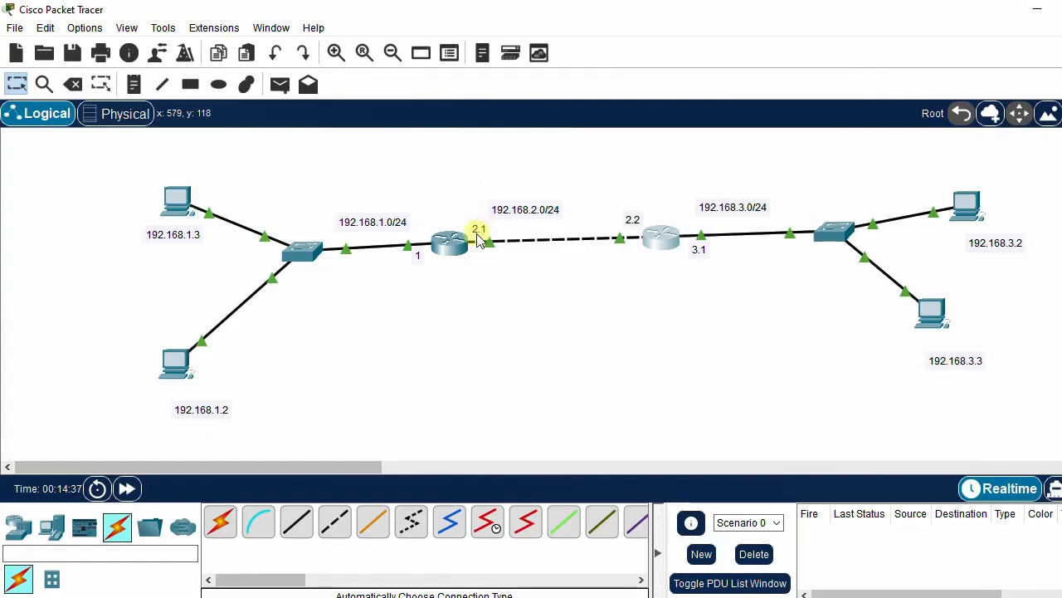
left_click(347, 597)
left_click(395, 574)
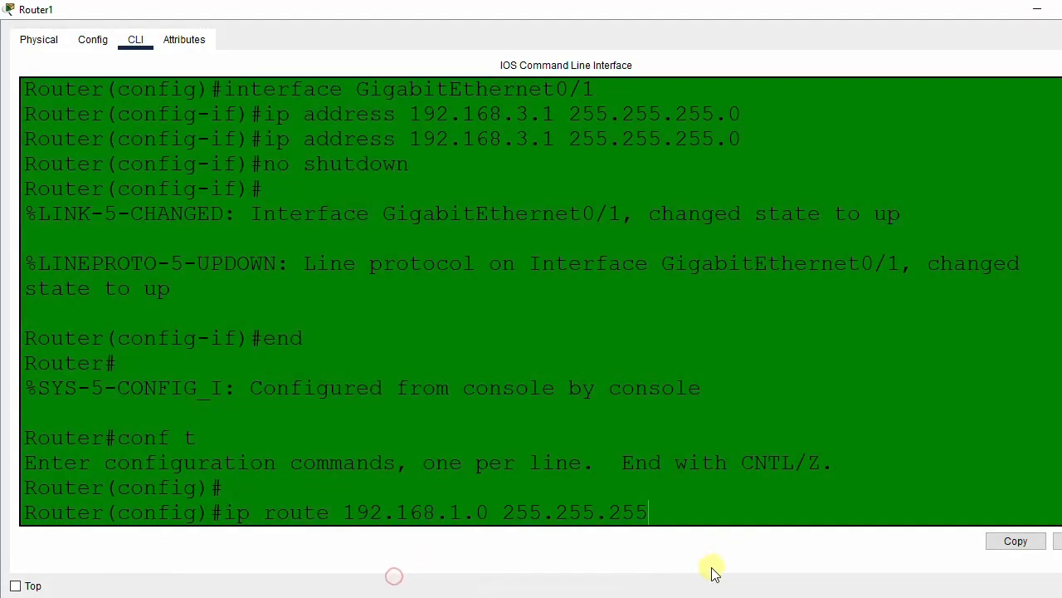
type("0 25")
key("BackSpace")
key("BackSpace")
key("BackSpace")
type("192.168.2.1")
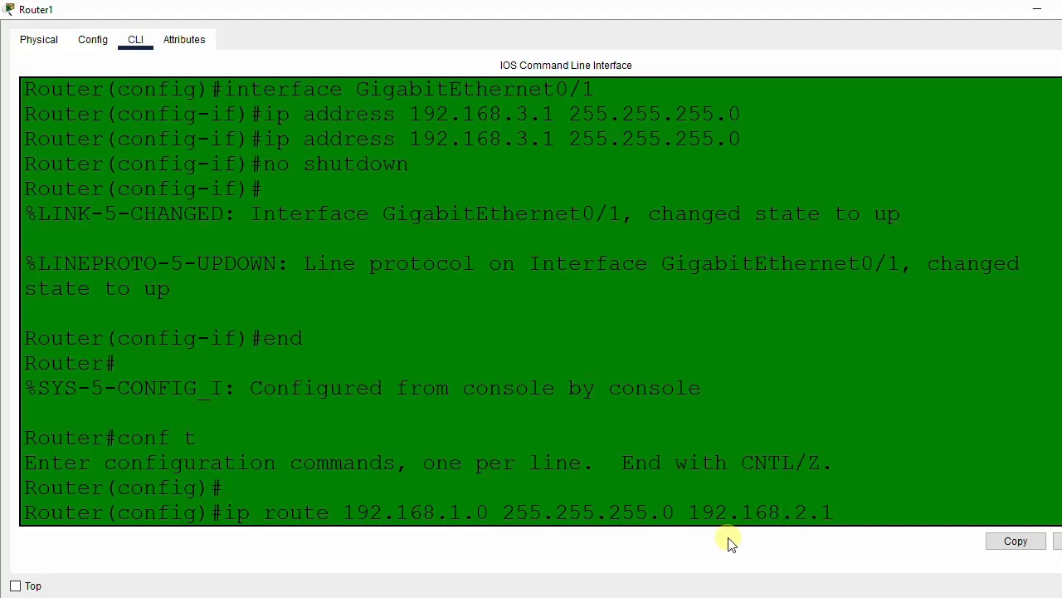
key("Return")
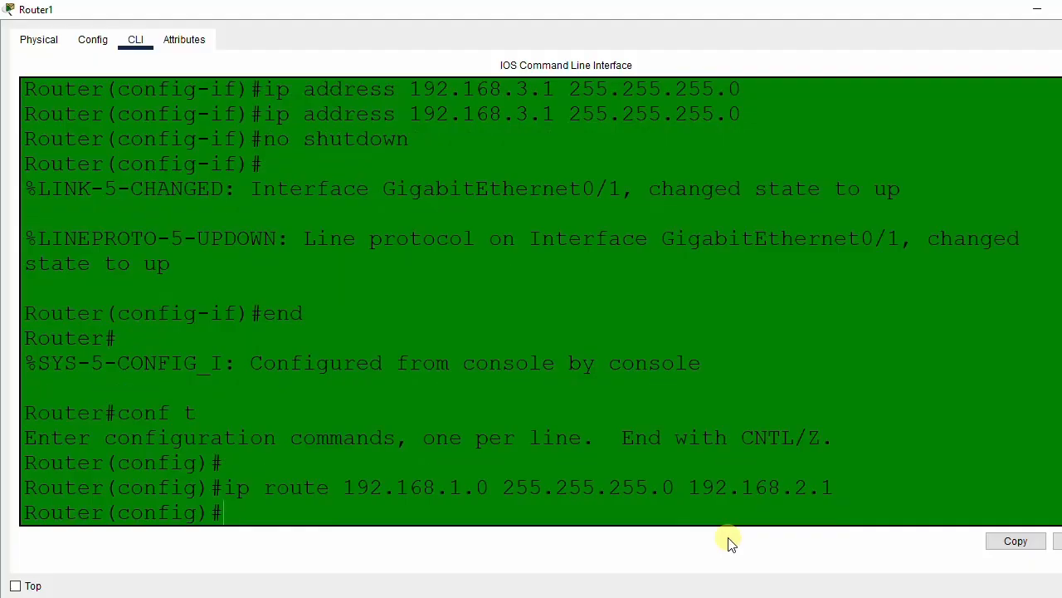
type("exit")
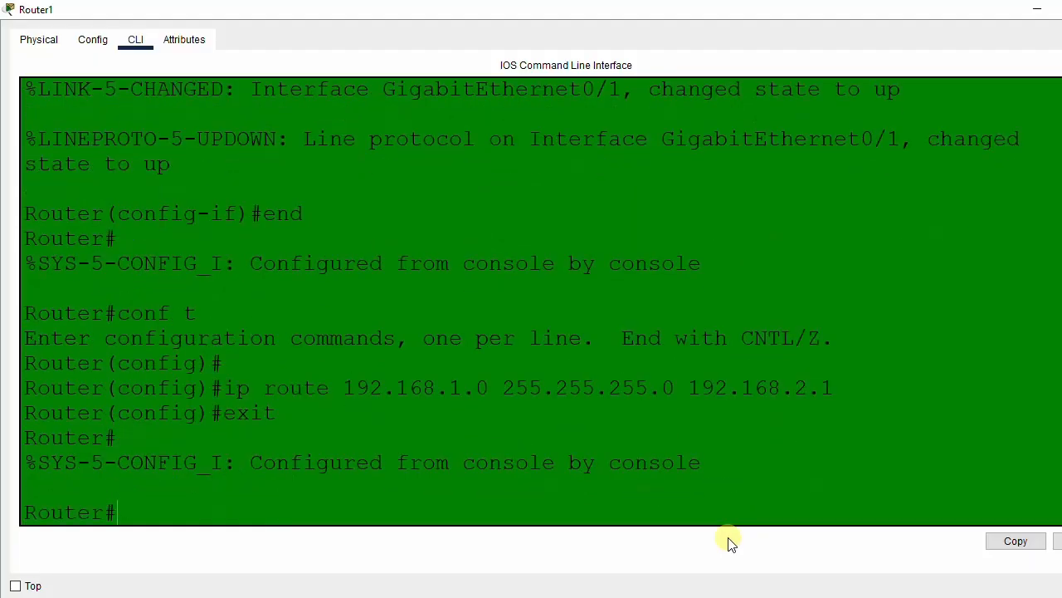
Run show ip route and examine the static 192.168.1.0/24 entry, including its bracketed values and next-hop address.
type("sh")
key("Tab")
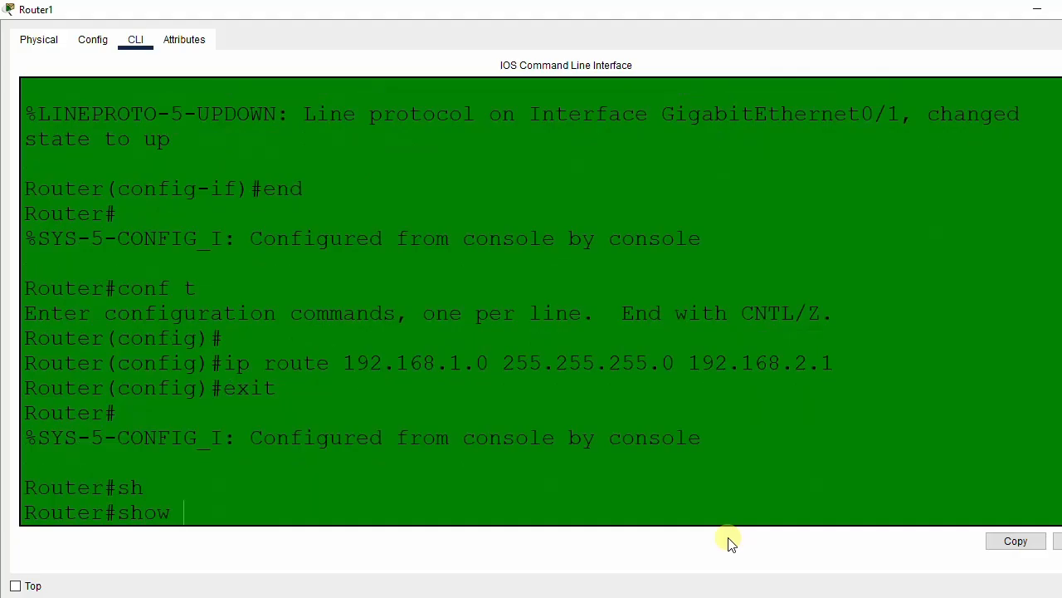
type("ip route")
key("Return")
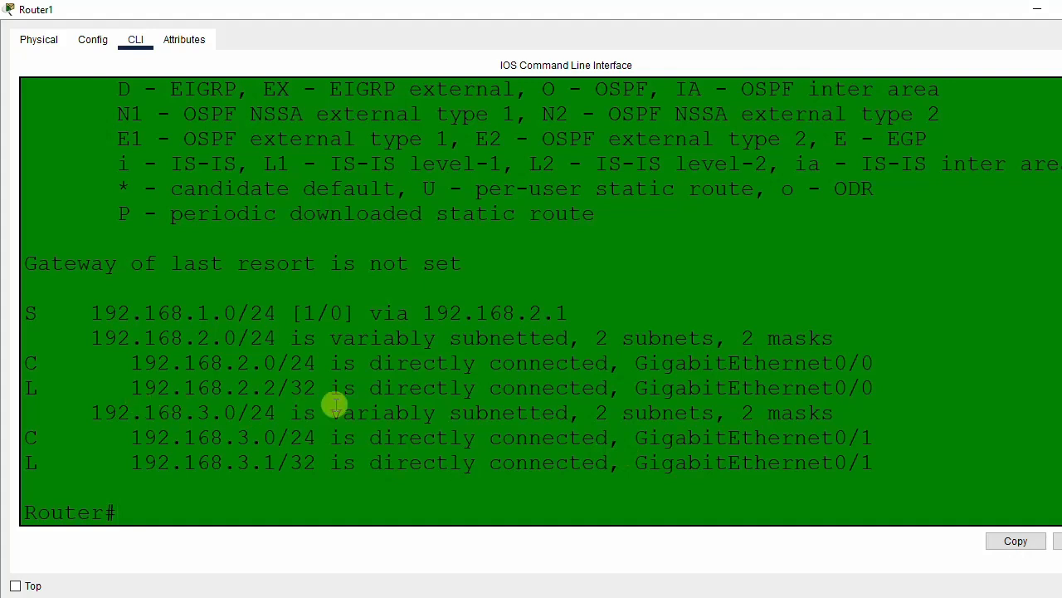
left_click_drag(29, 300, 578, 308)
left_click(202, 296)
left_click(351, 318)
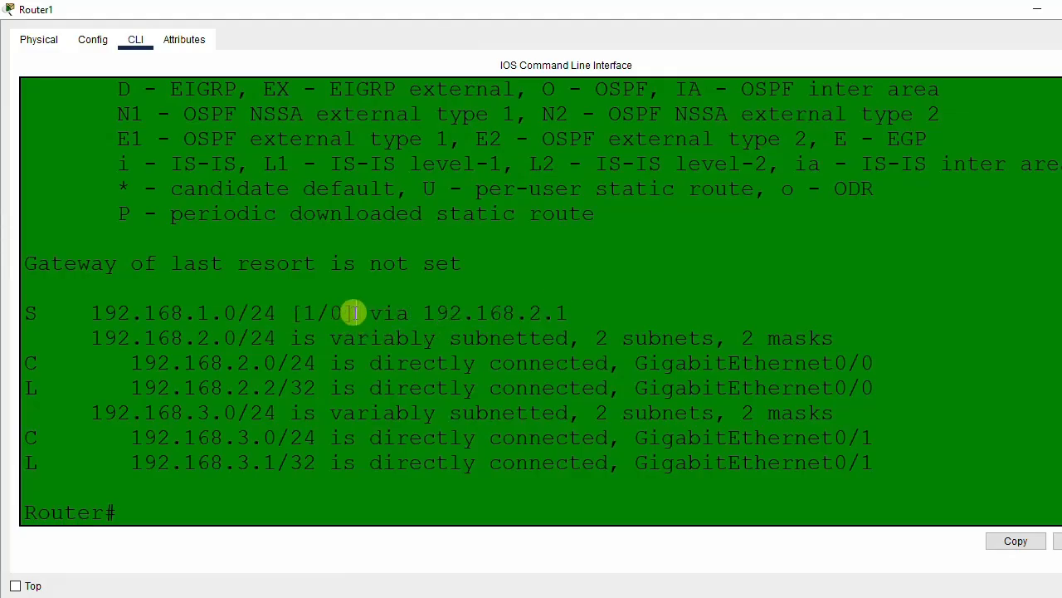
left_click_drag(351, 311, 287, 312)
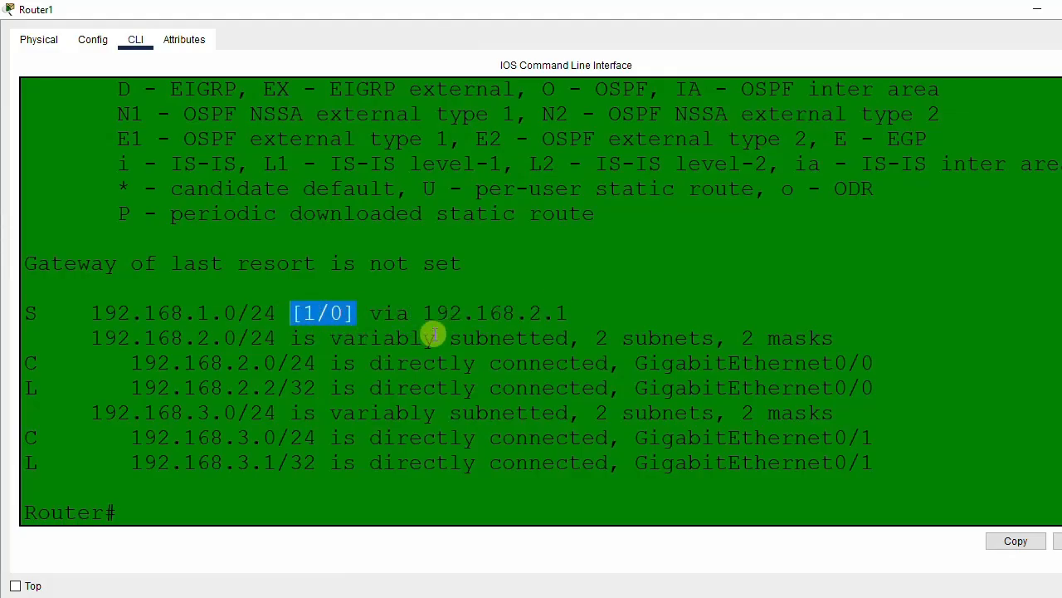
left_click_drag(528, 312, 586, 308)
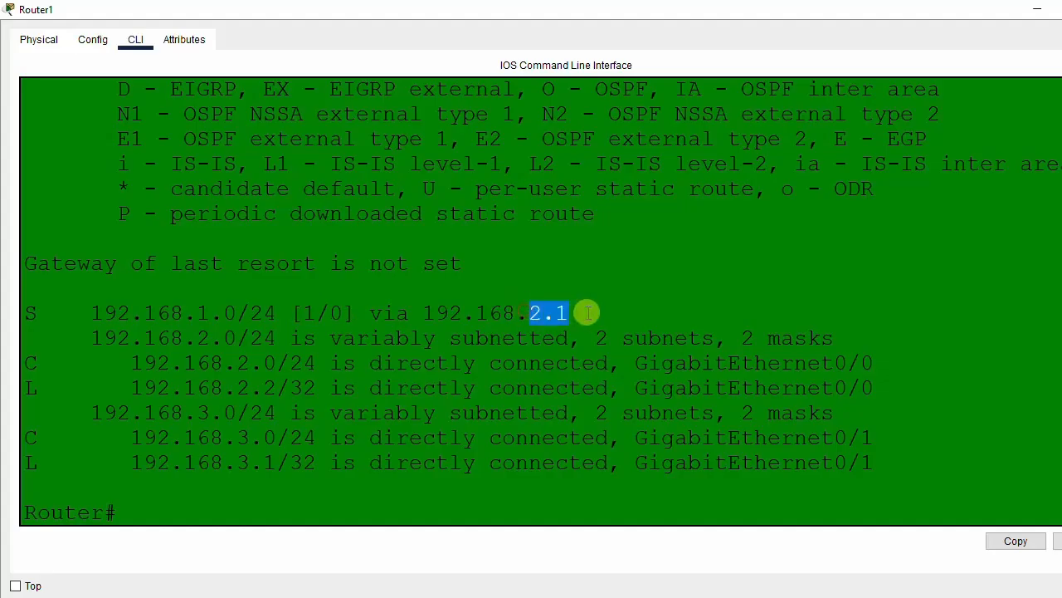
Save the configuration of the router labelled 2.2 with wr and close its window.
left_click(127, 512)
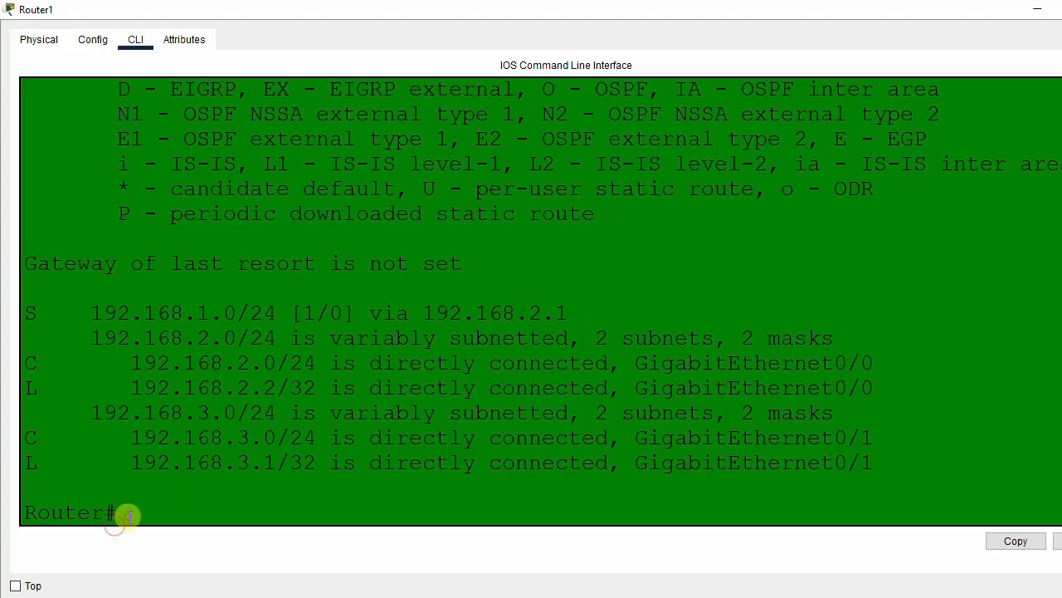
type("wr")
key("Return")
key("Return")
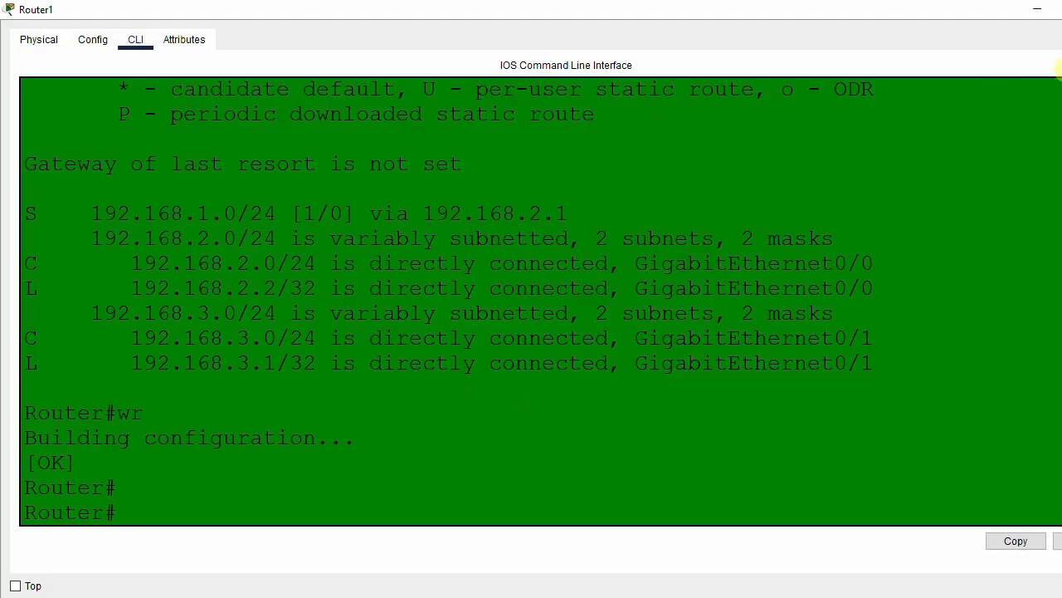
left_click(1061, 9)
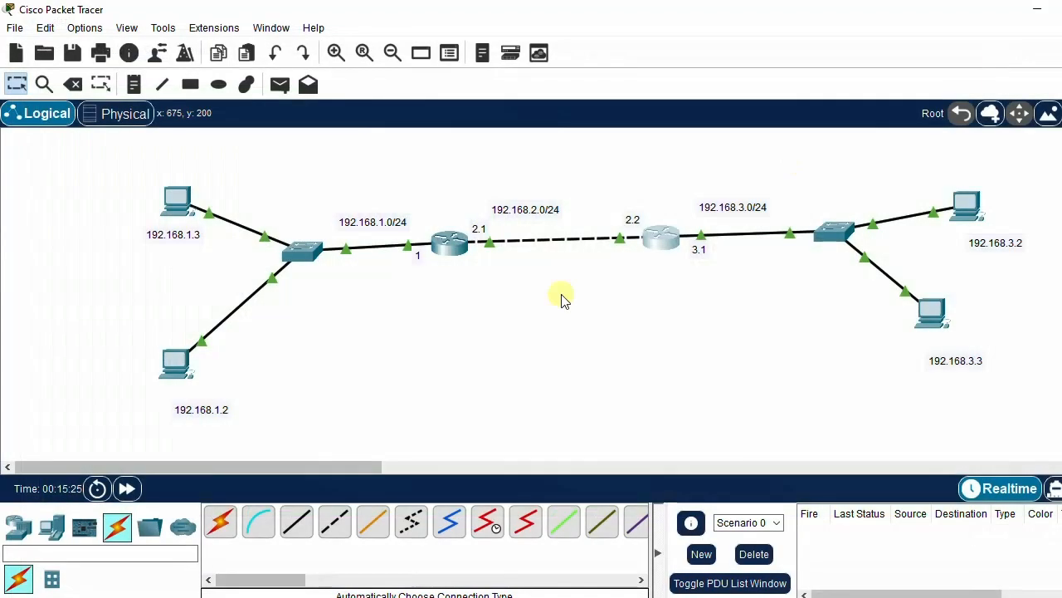
Open the enlarged Command Prompt of the PC labelled 192.168.1.2 and bring up a fresh prompt line.
left_click(175, 360)
left_click(724, 140)
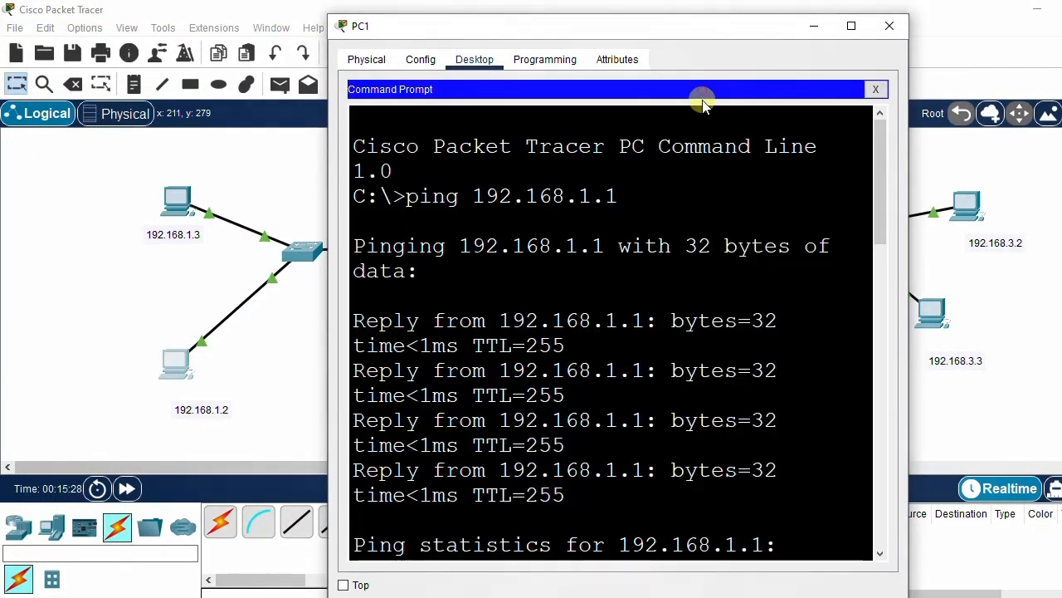
left_click(850, 26)
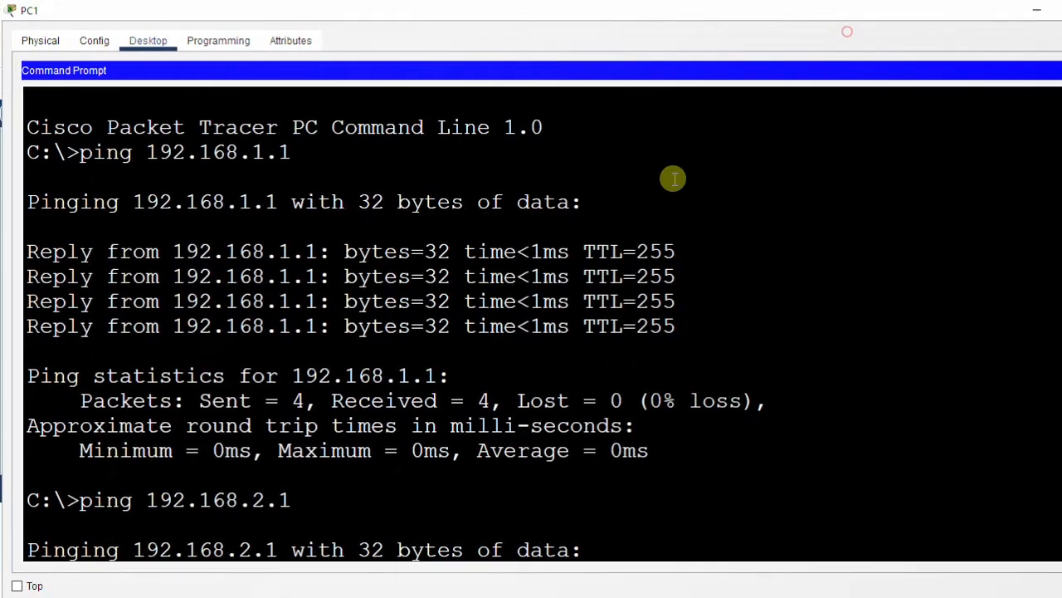
key("Return")
key("Return")
key("Return")
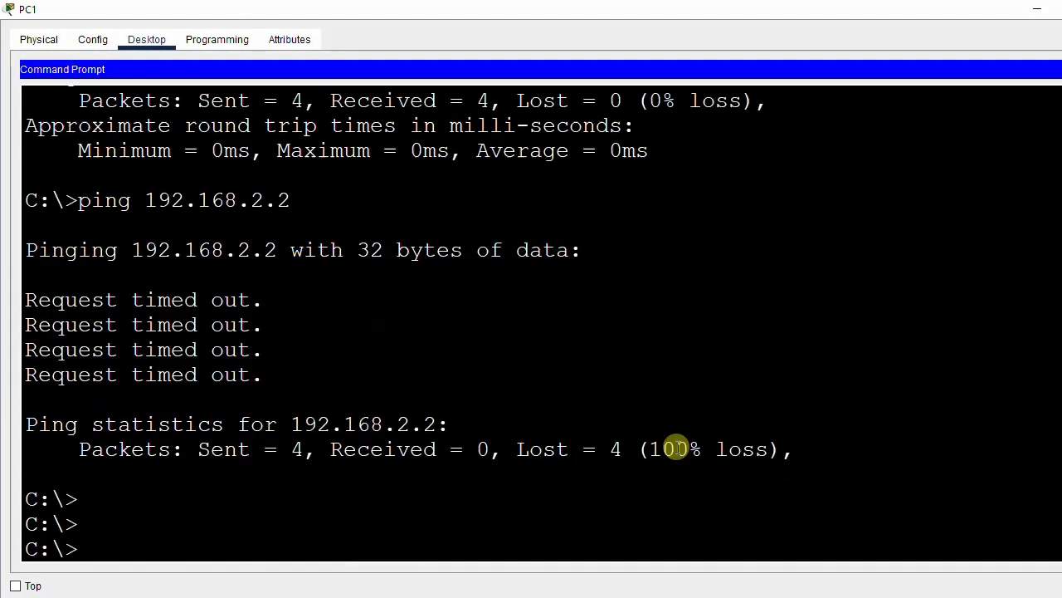
Ping both addresses of the nearer router, 192.168.1.1 and 192.168.2.1, from the PC.
key("Up")
key("Up")
key("Up")
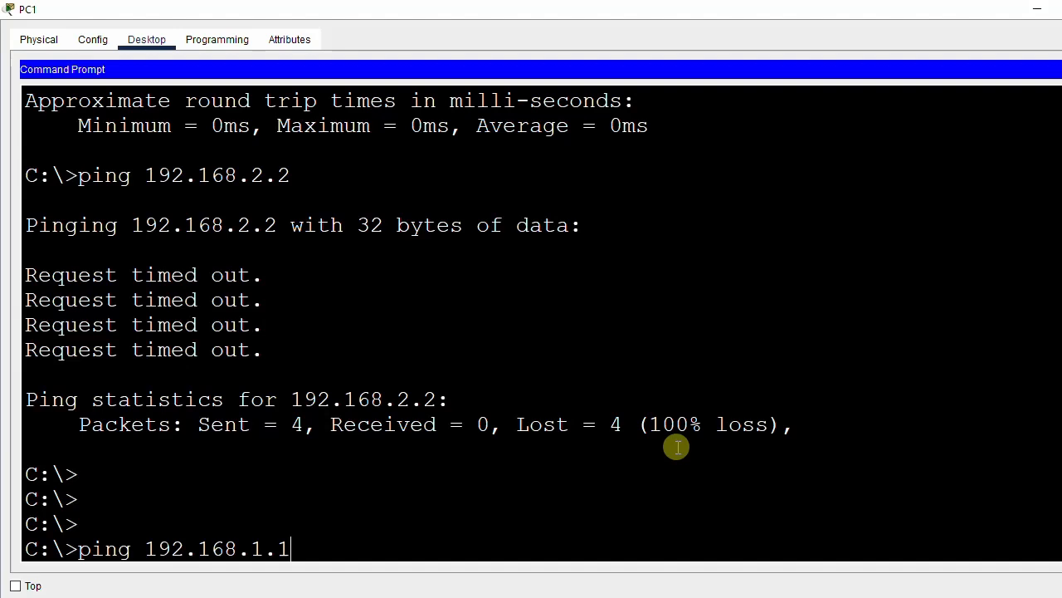
key("Return")
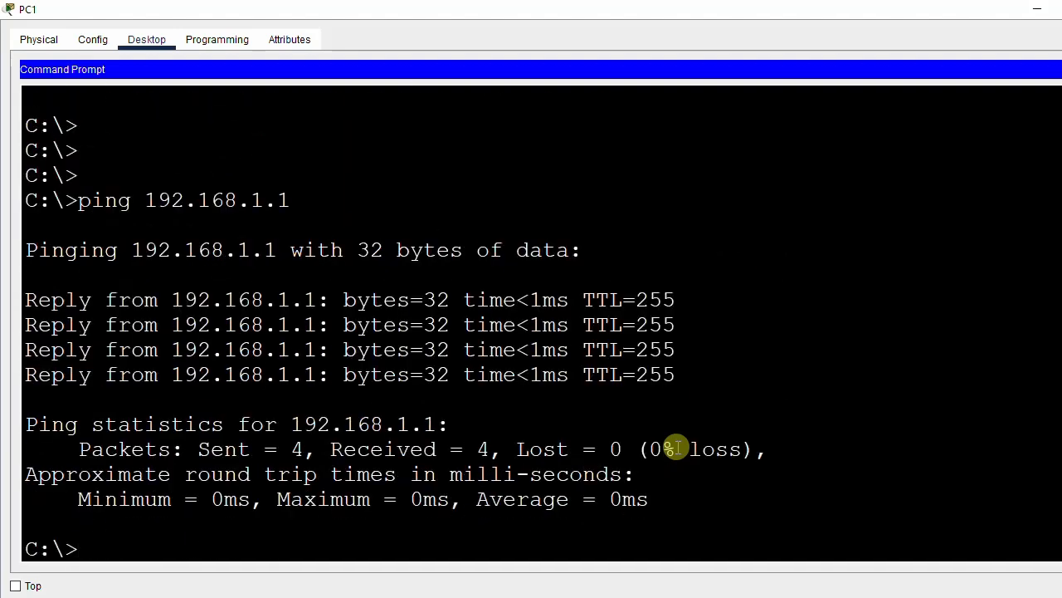
key("Return")
key("Up")
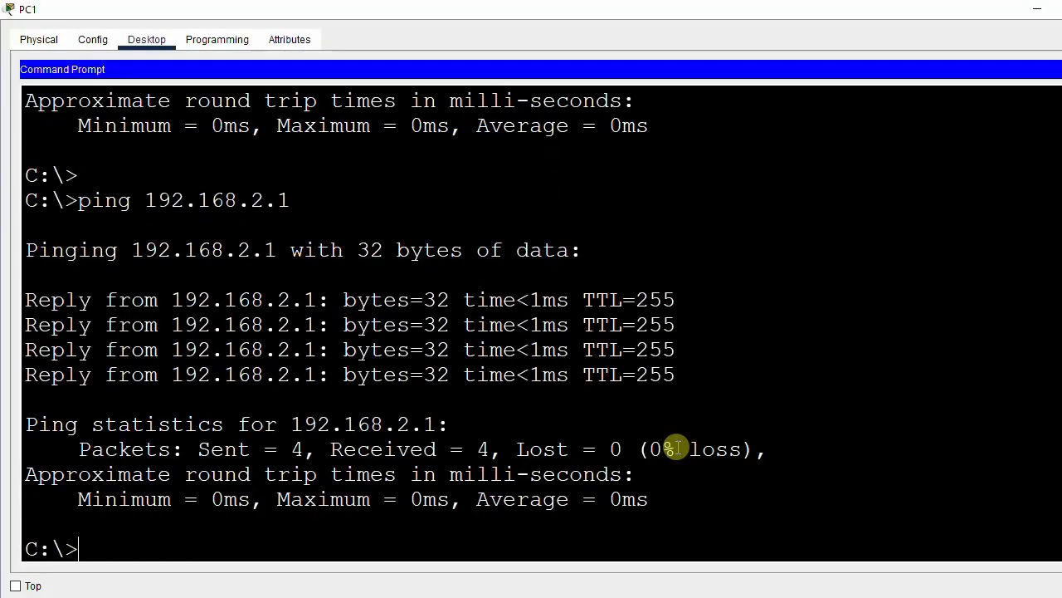
Ping the far router's link address 192.168.2.2 from the PC.
key("Up")
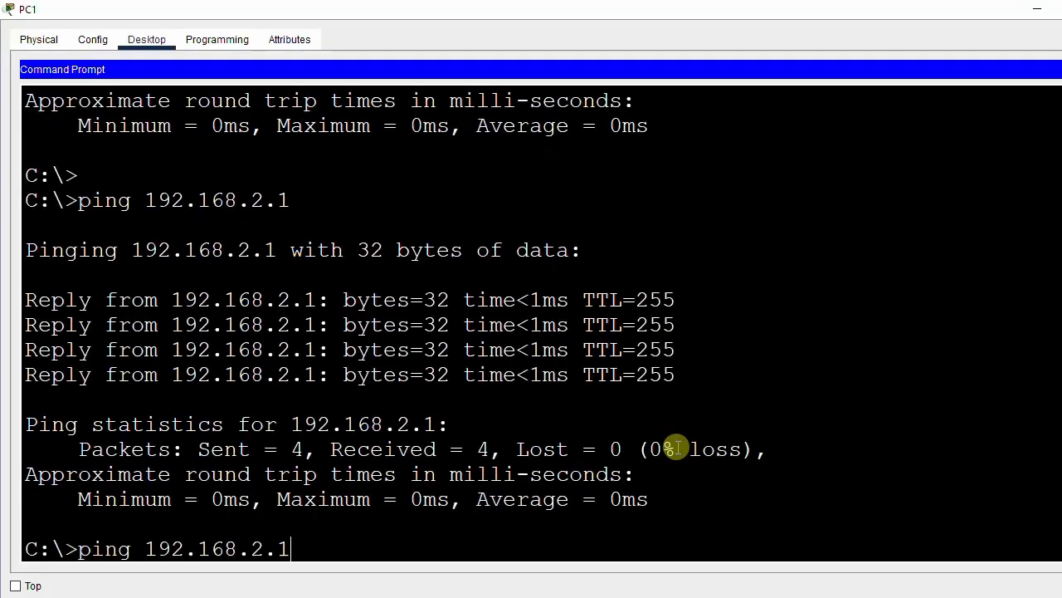
key("BackSpace")
key("BackSpace")
key("BackSpace")
type("2.2")
key("Return")
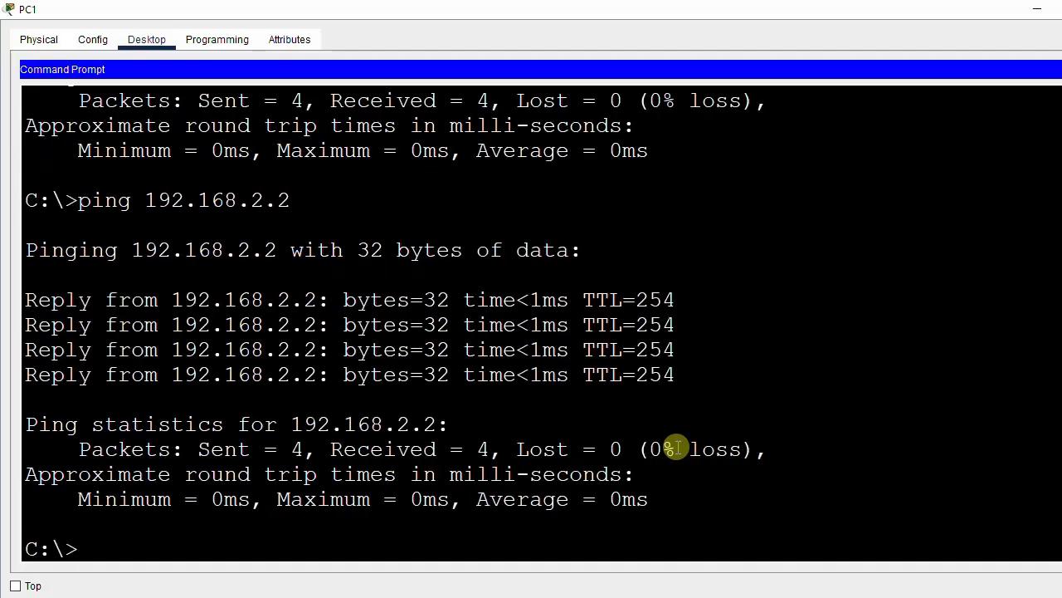
Ping the far router's LAN address 192.168.3.1 from the PC.
key("Up")
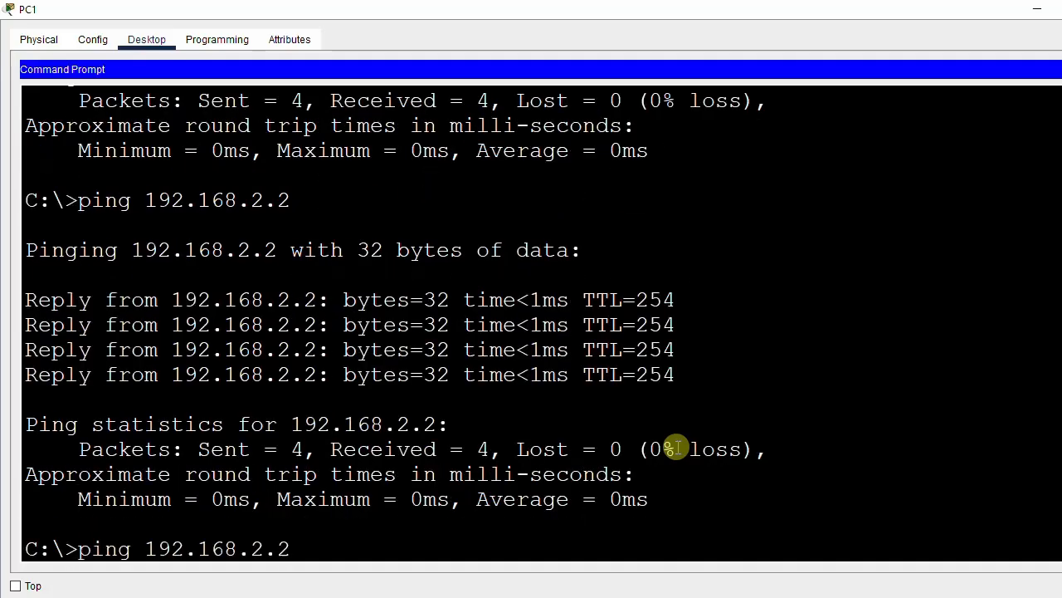
key("BackSpace")
key("BackSpace")
key("BackSpace")
type("3.1")
key("Return")
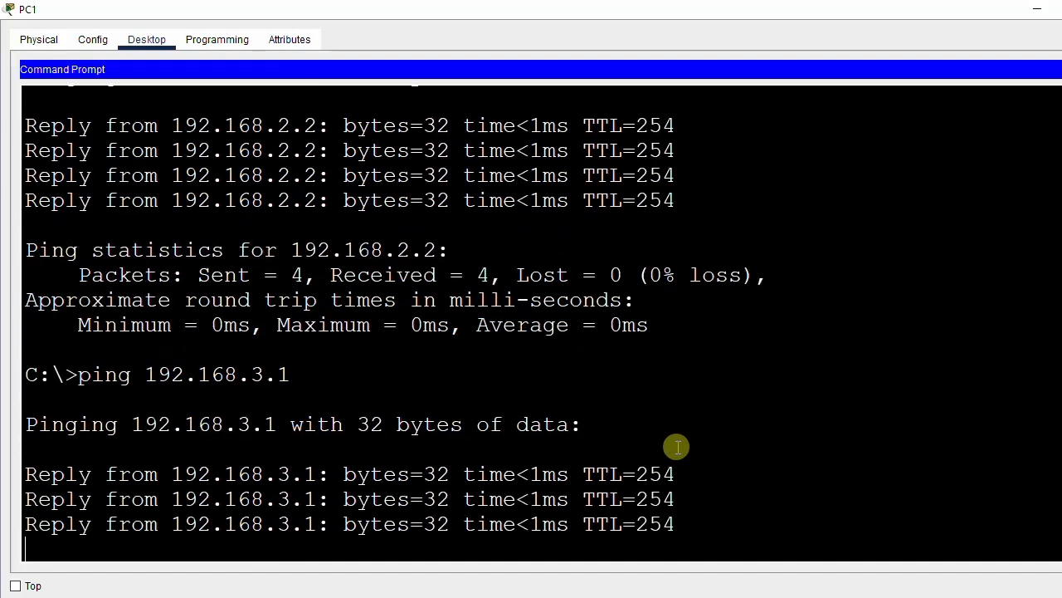
Ping the remote PC 192.168.3.2 and repeat the same ping once more.
key("Up")
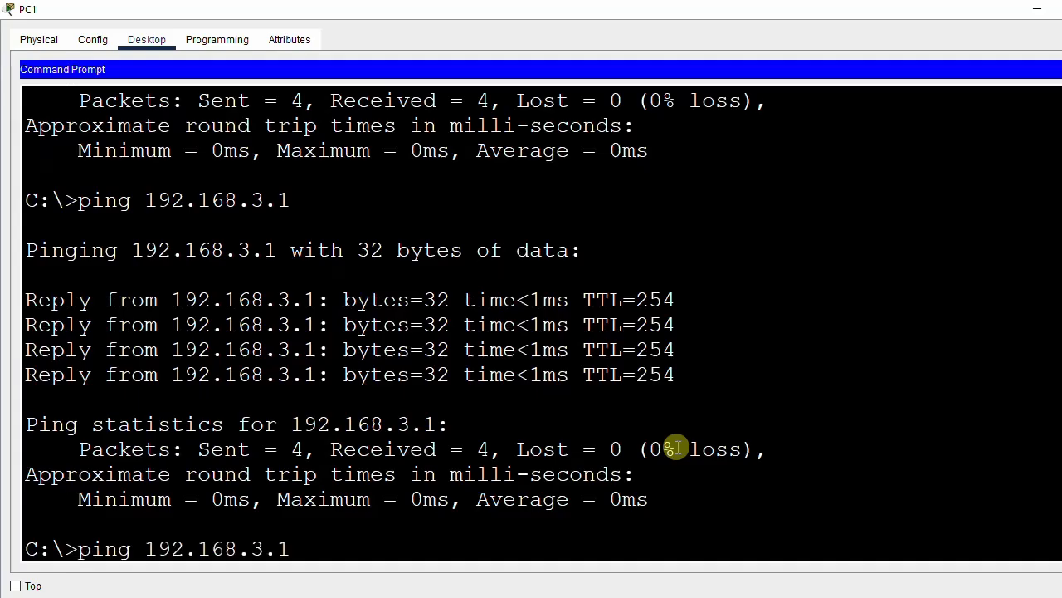
key("BackSpace")
type("2")
key("Return")
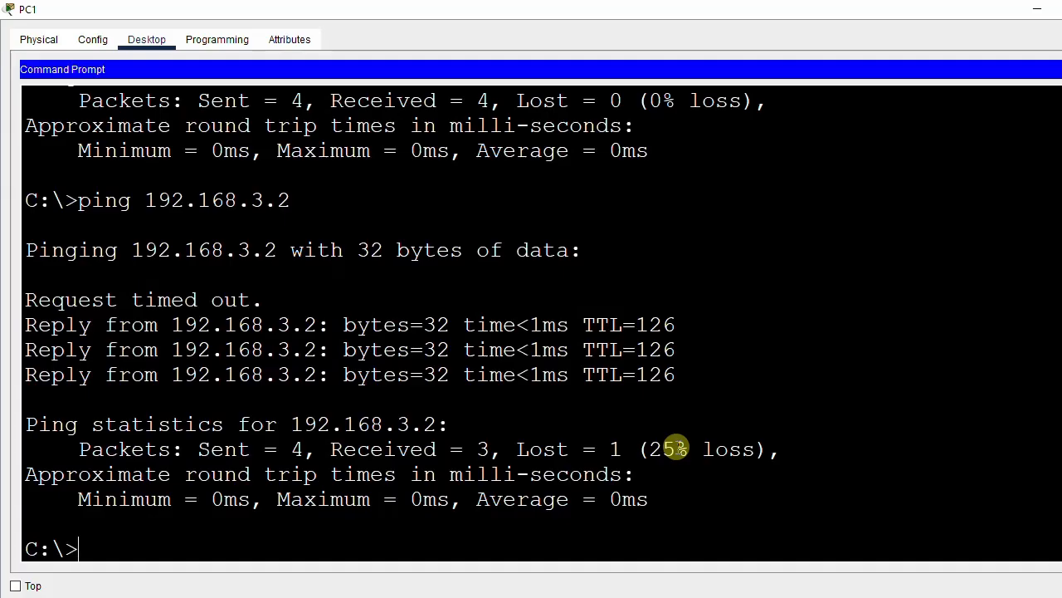
key("Up")
key("Return")
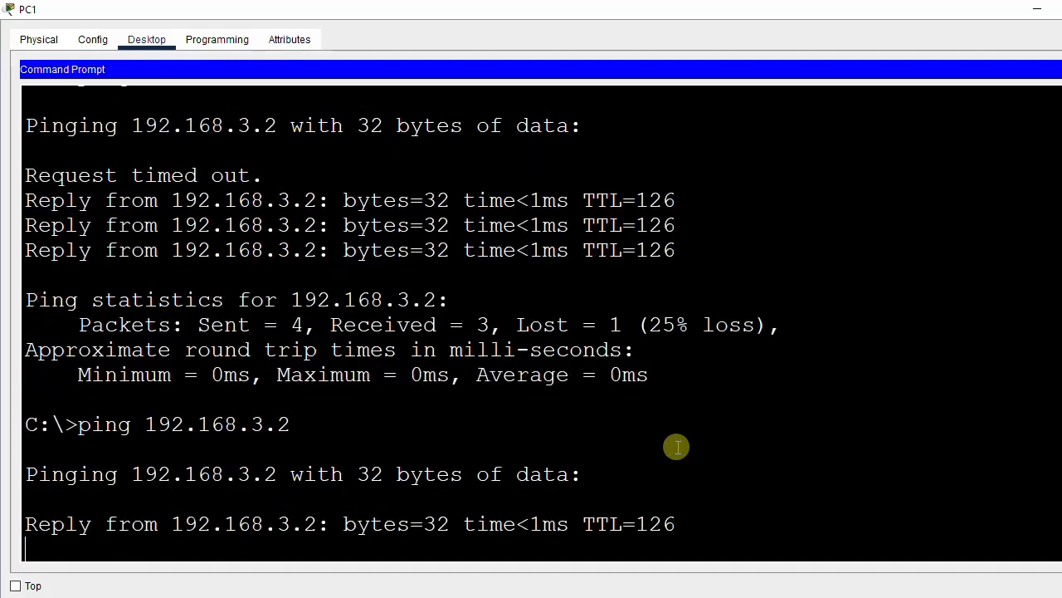